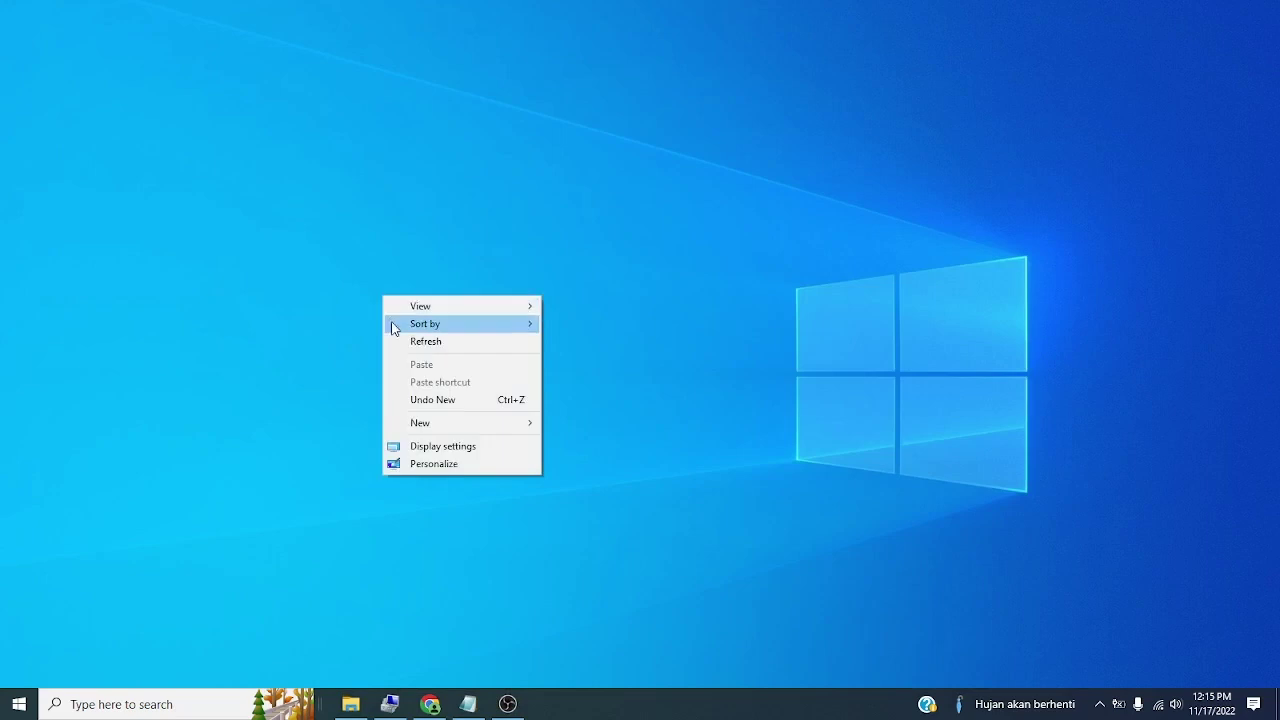
pyautogui.click(412, 343)
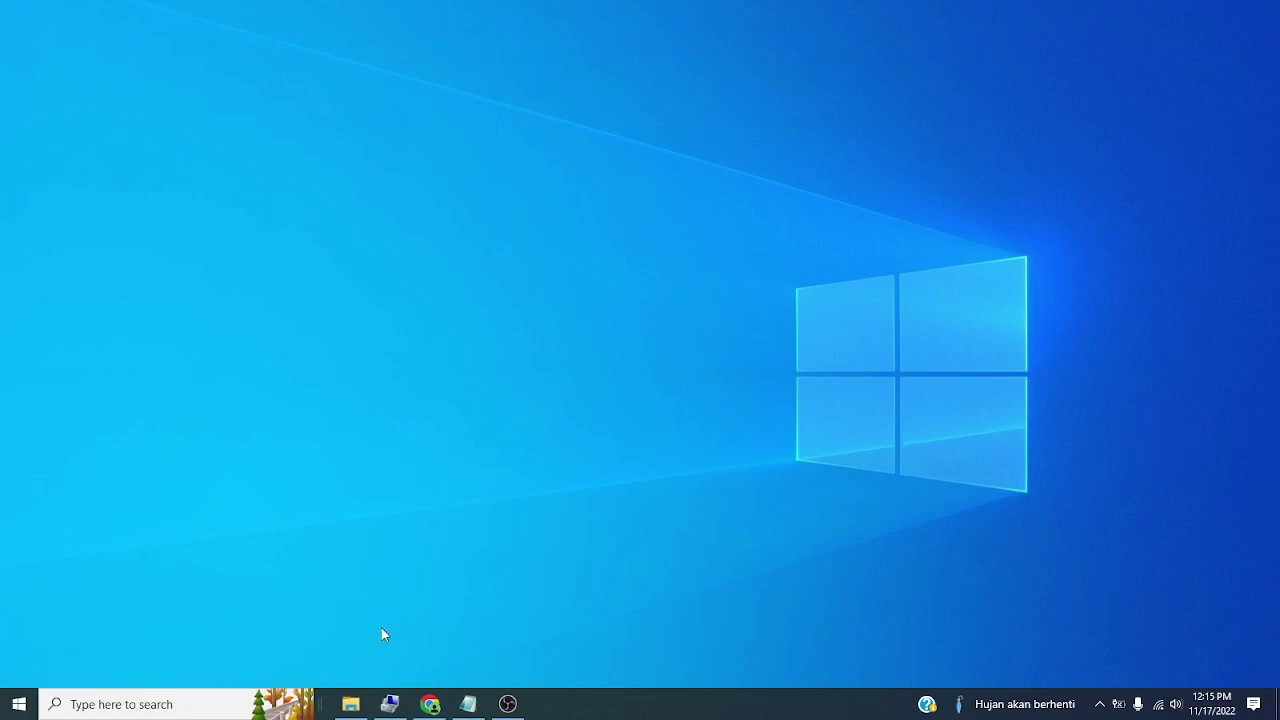
pyautogui.click(350, 704)
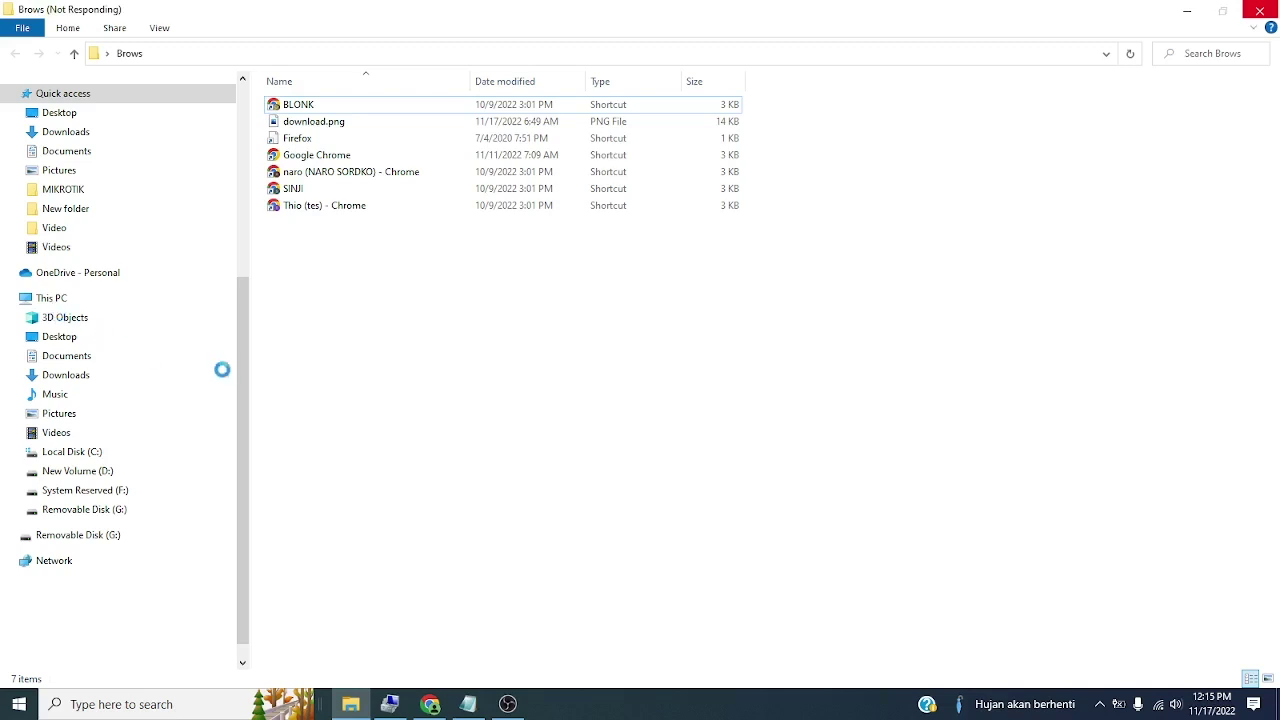
pyautogui.click(1196, 19)
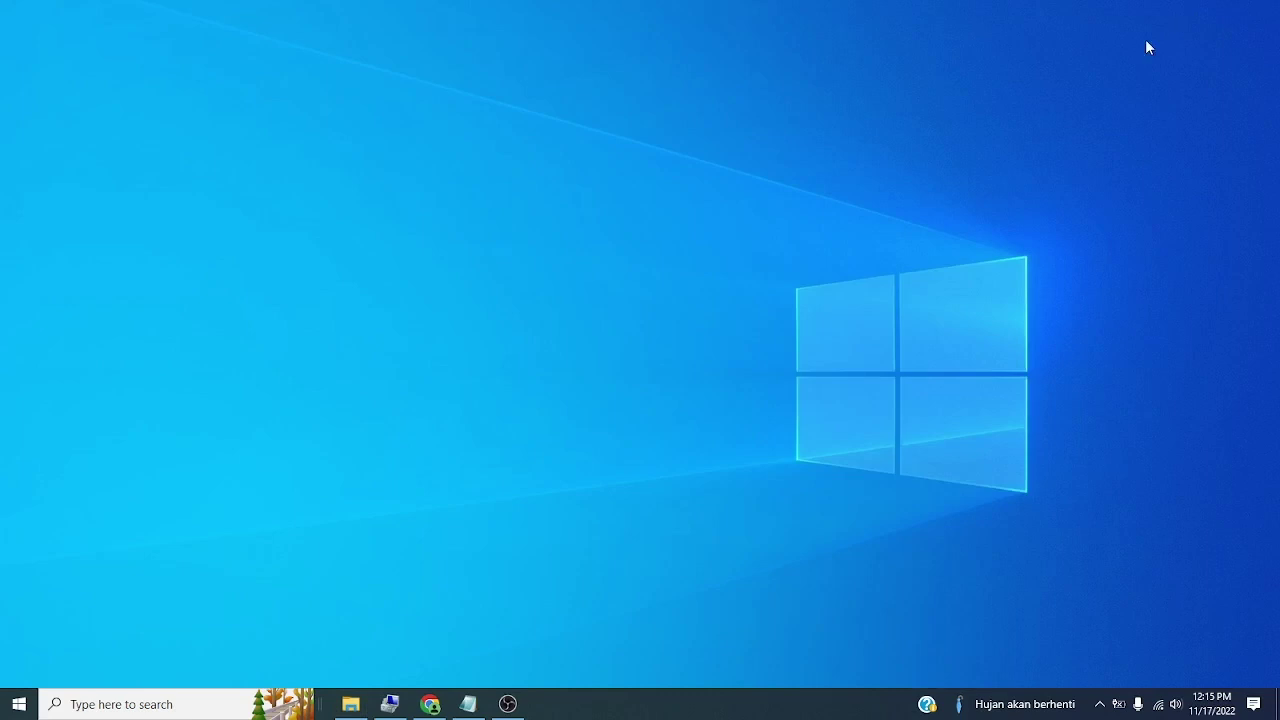
pyautogui.rightClick(585, 315)
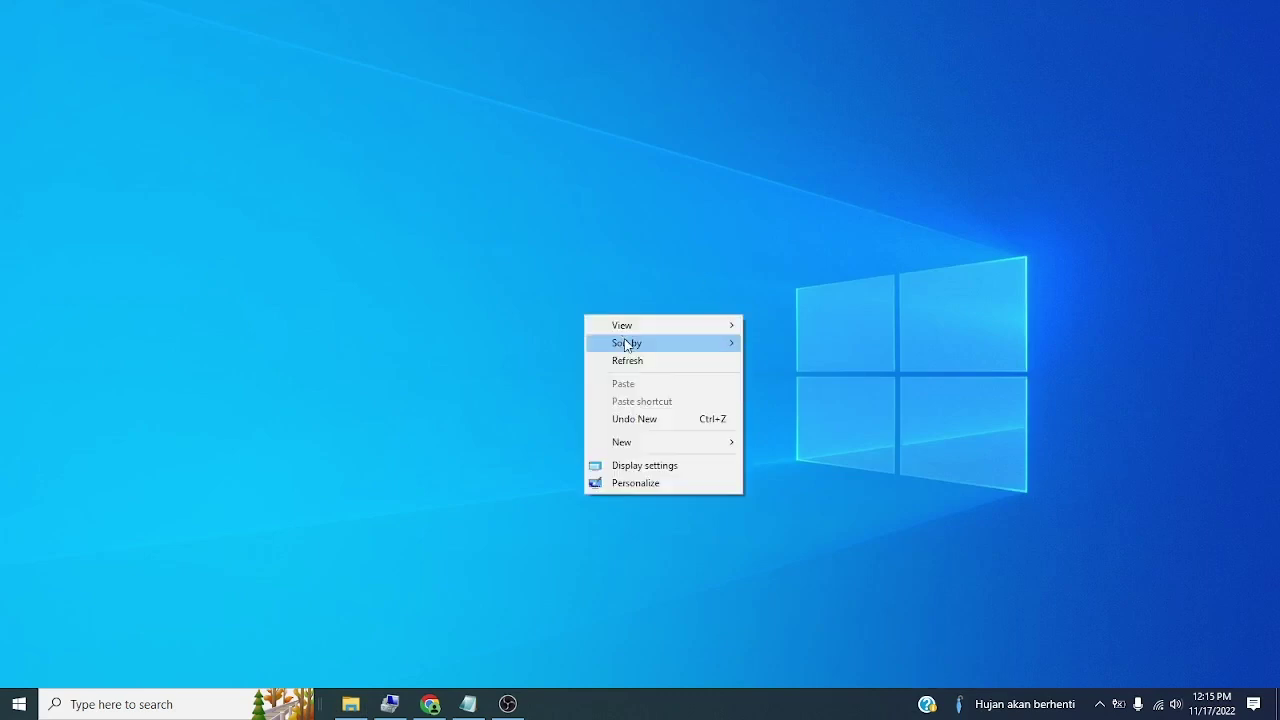
pyautogui.click(633, 362)
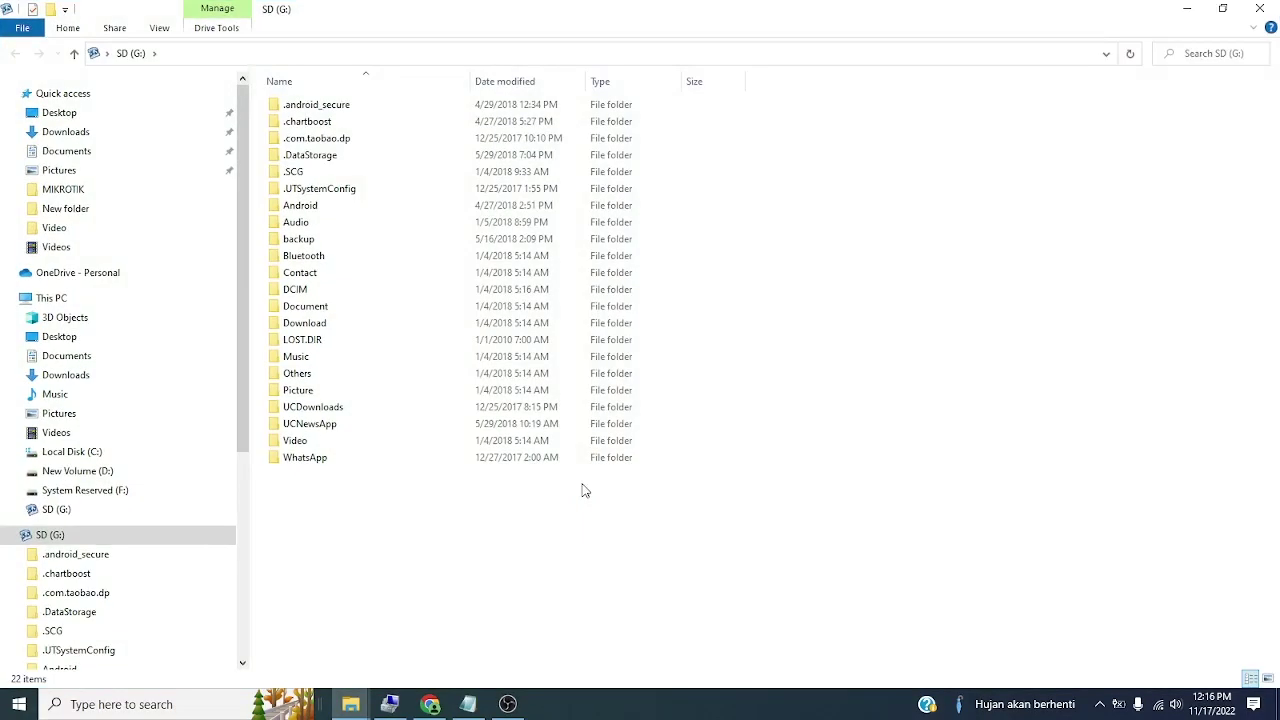
pyautogui.click(1272, 8)
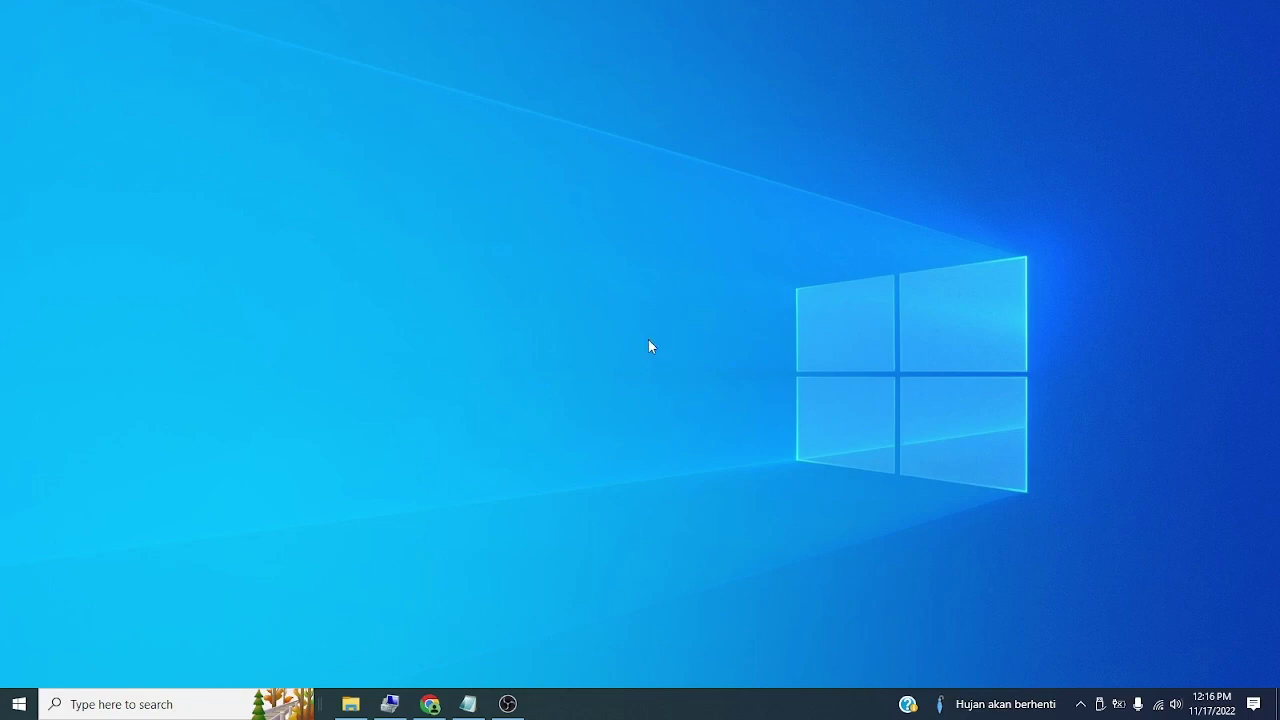
pyautogui.rightClick(576, 387)
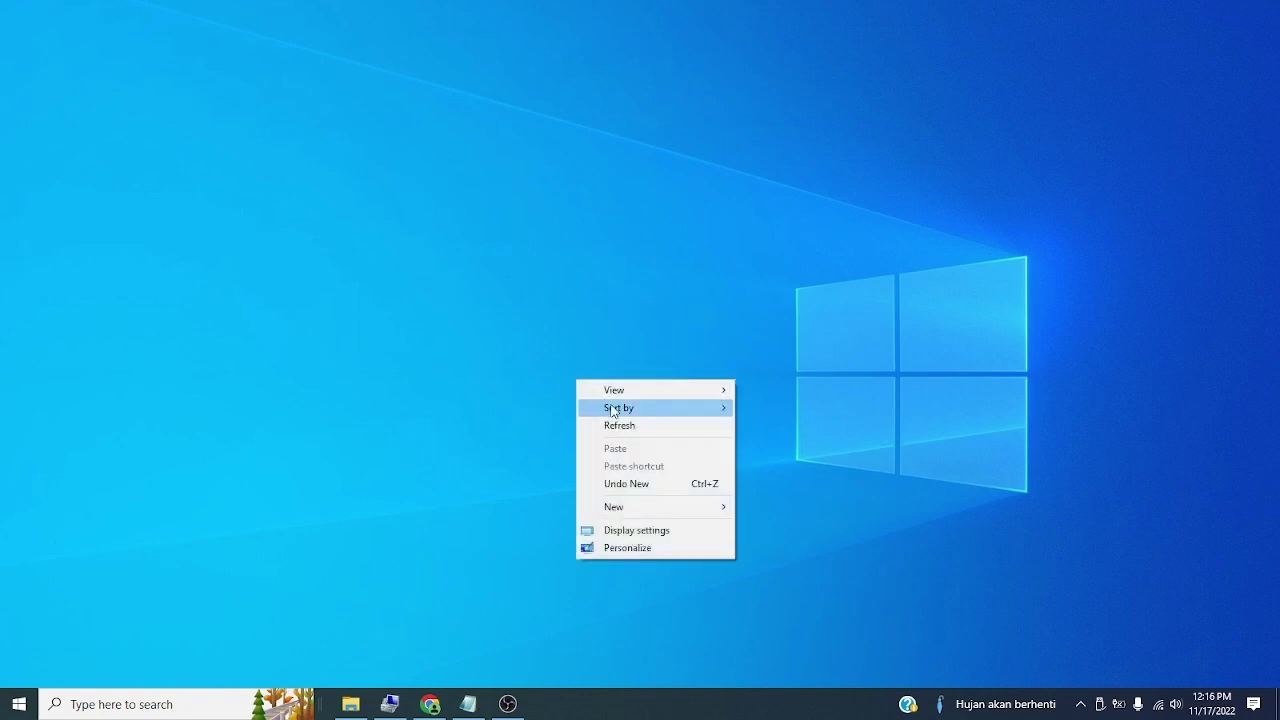
pyautogui.click(619, 426)
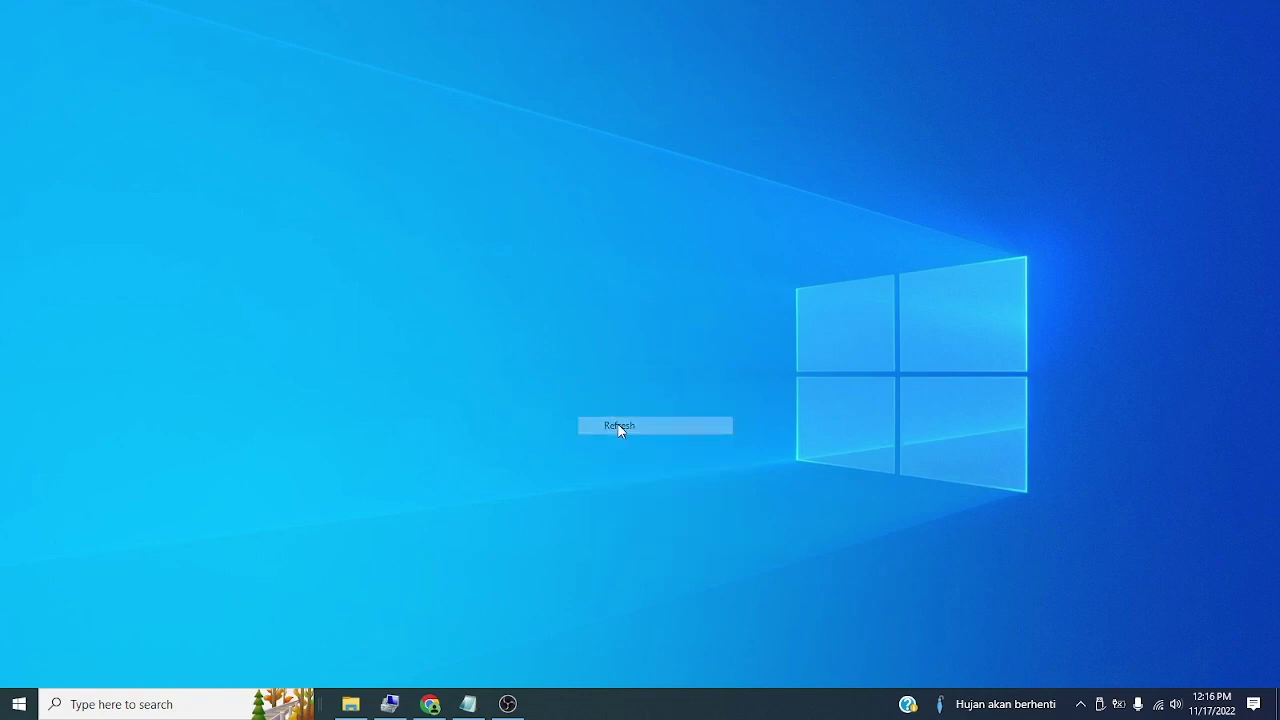
pyautogui.rightClick(526, 313)
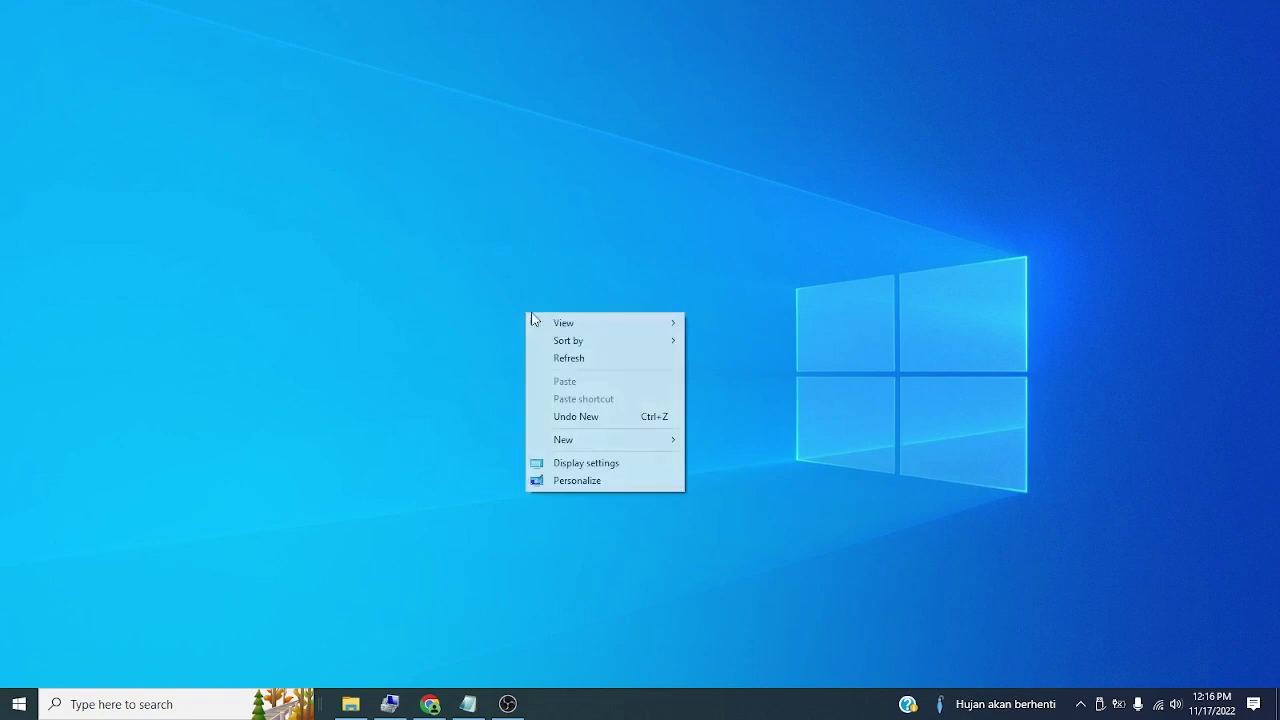
pyautogui.click(582, 360)
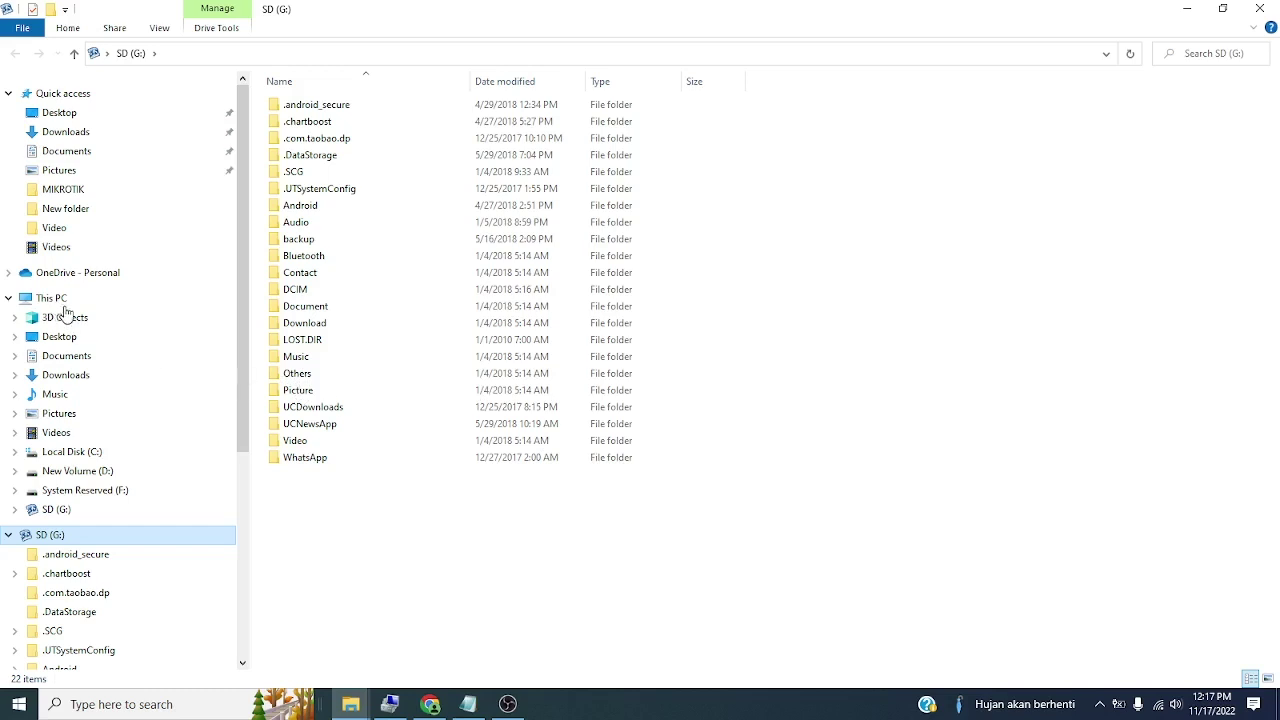
# Try to format the SD (G:) drive as FAT32 with a 32-kilobyte allocation unit and Quick Format, accepting the prompts and closing the format dialog
pyautogui.hotkey('shift', 'F10')
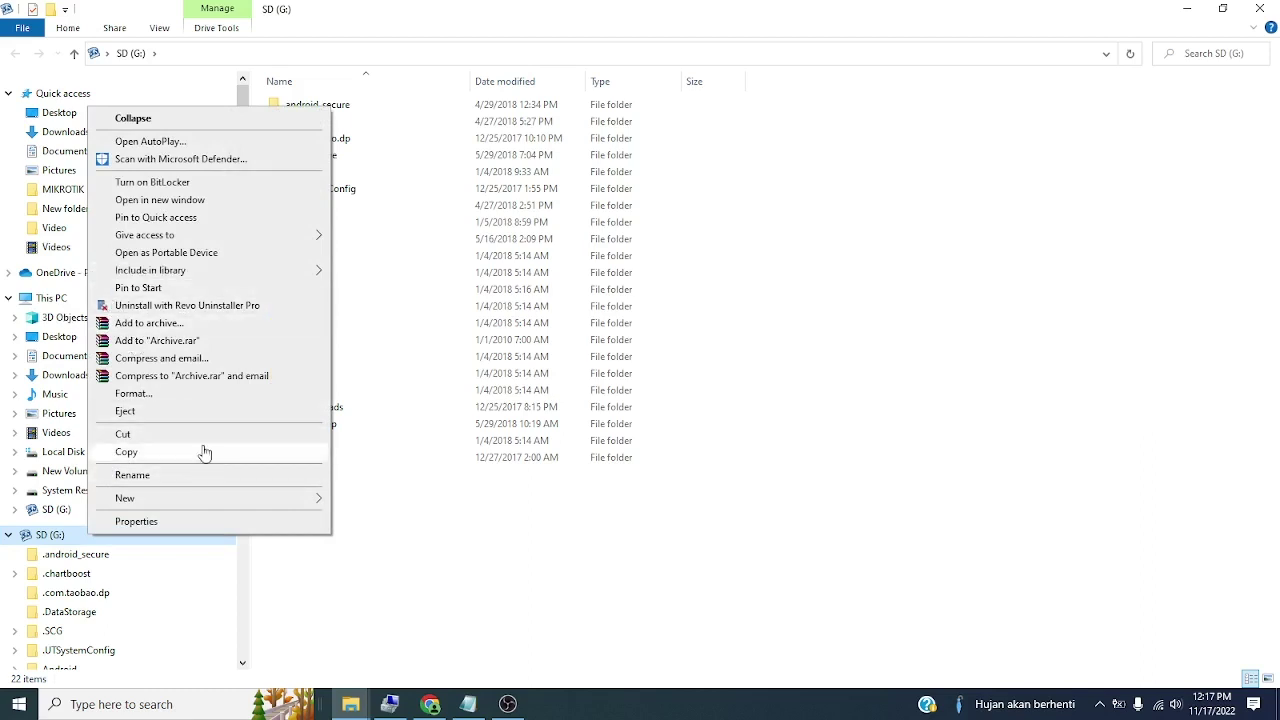
pyautogui.click(200, 397)
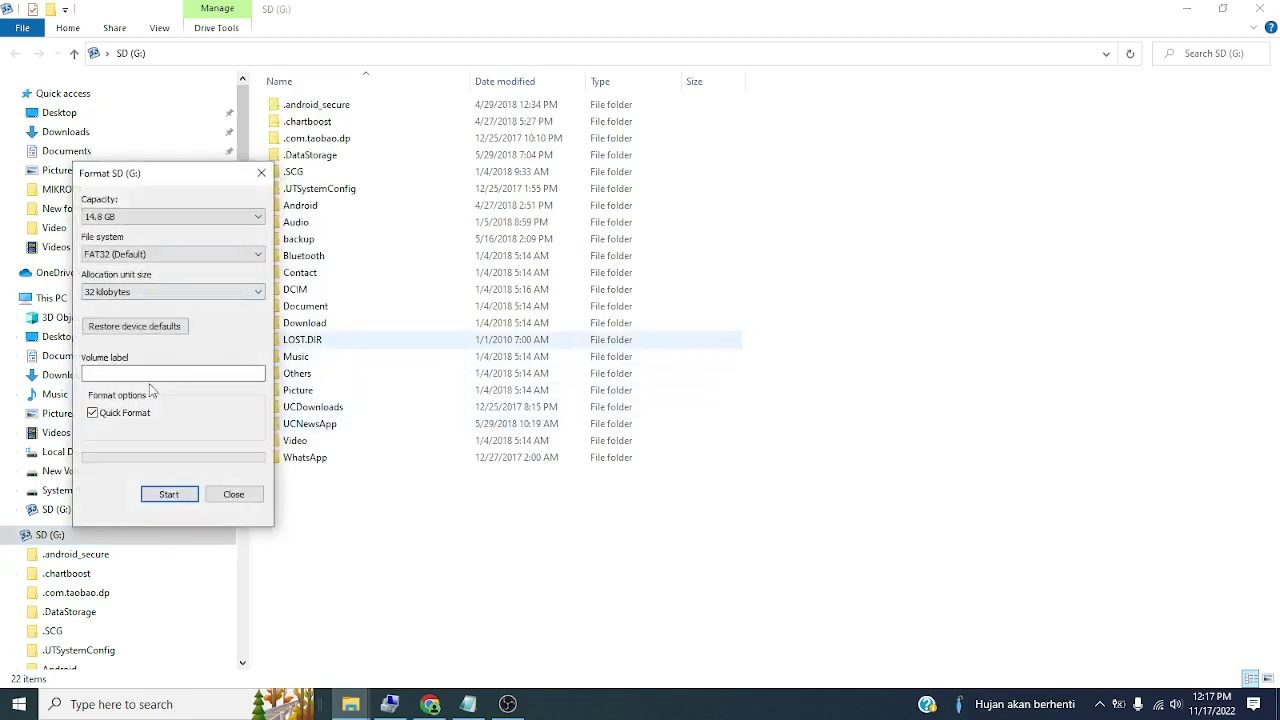
pyautogui.click(169, 496)
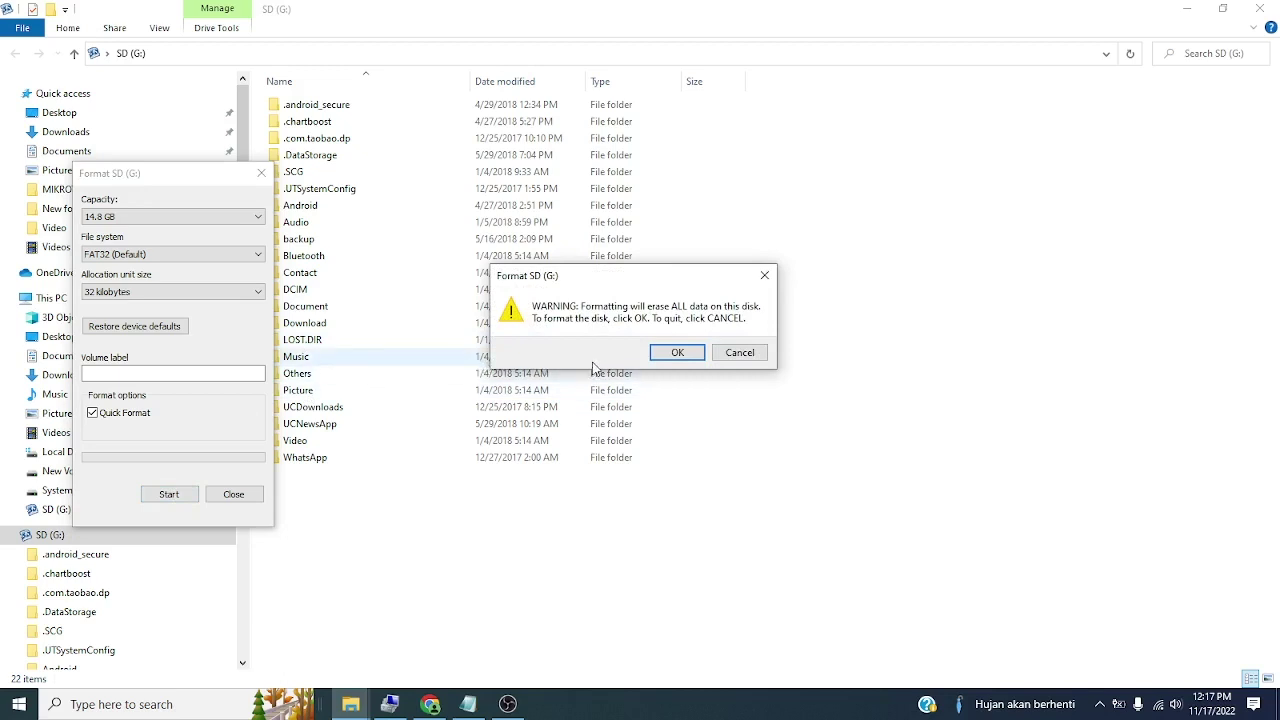
pyautogui.click(688, 358)
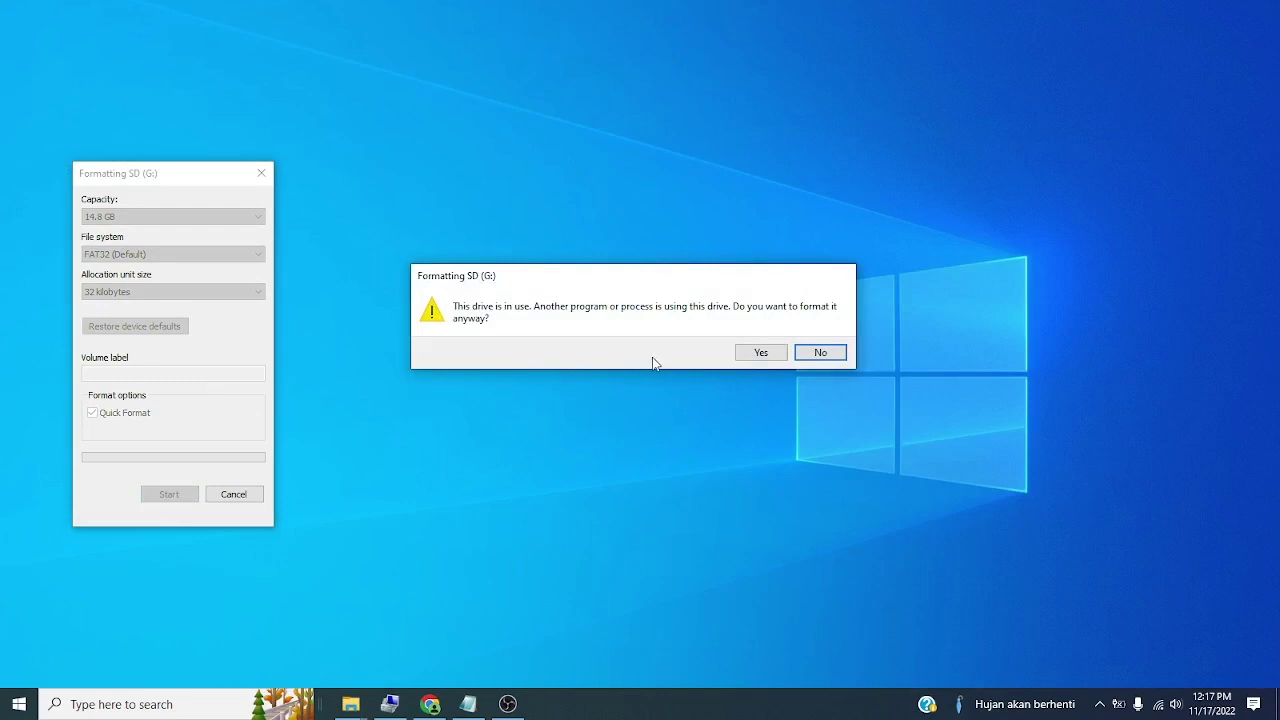
pyautogui.click(763, 353)
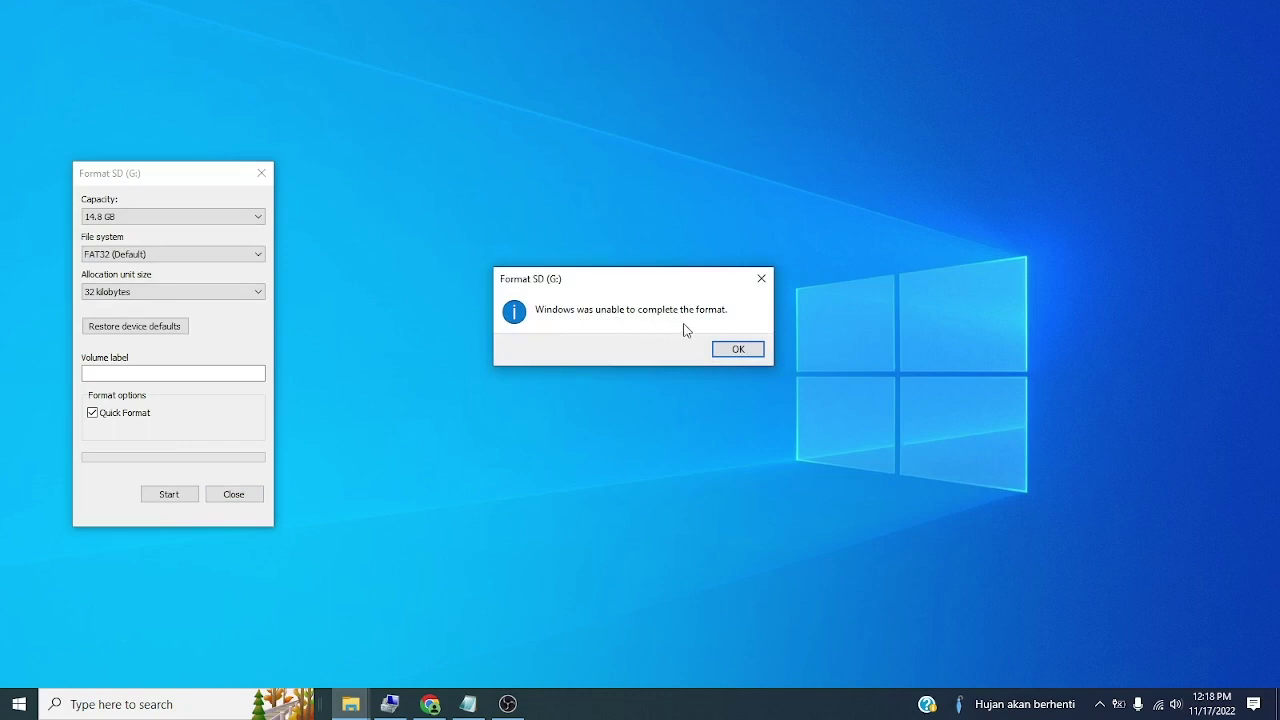
pyautogui.click(739, 349)
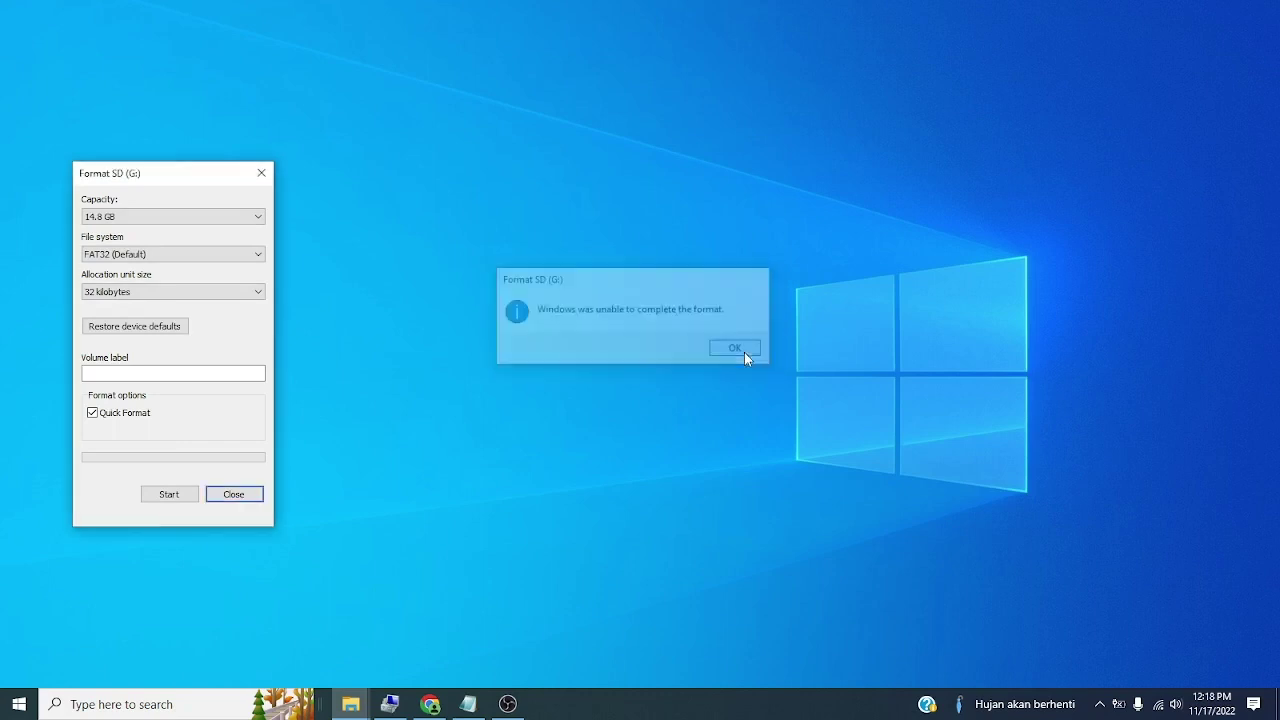
pyautogui.click(227, 494)
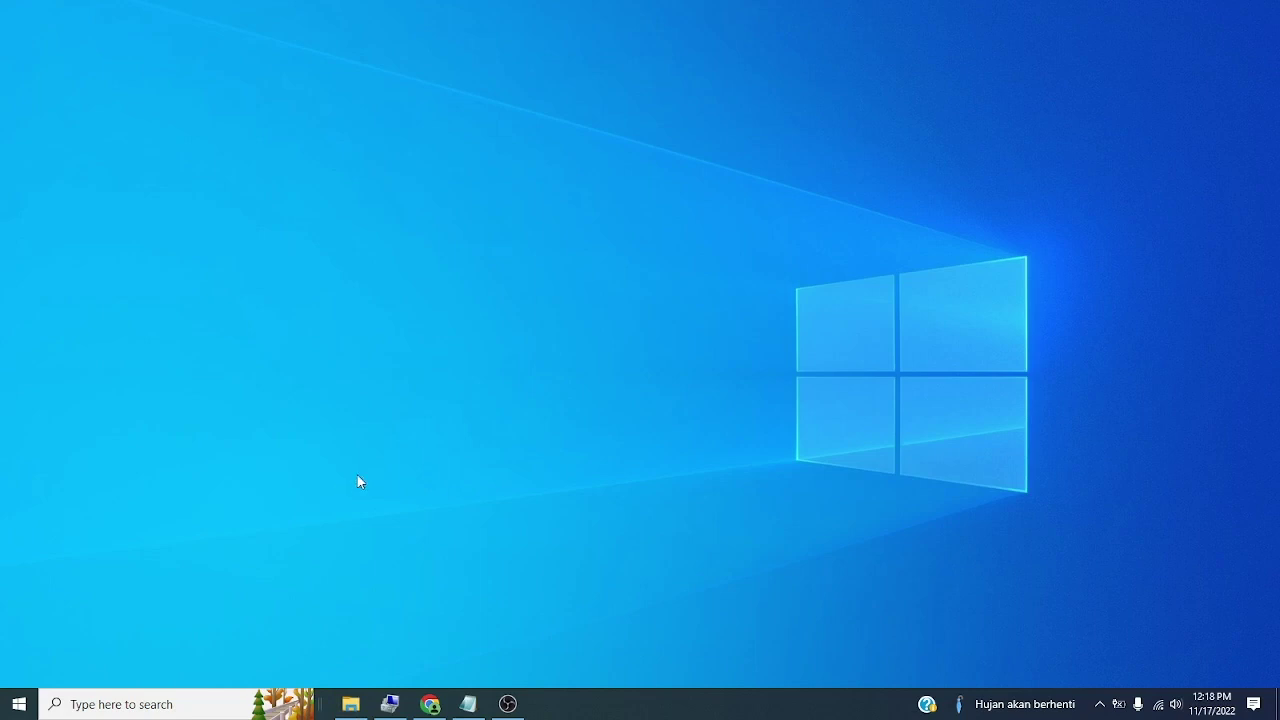
pyautogui.press('super')
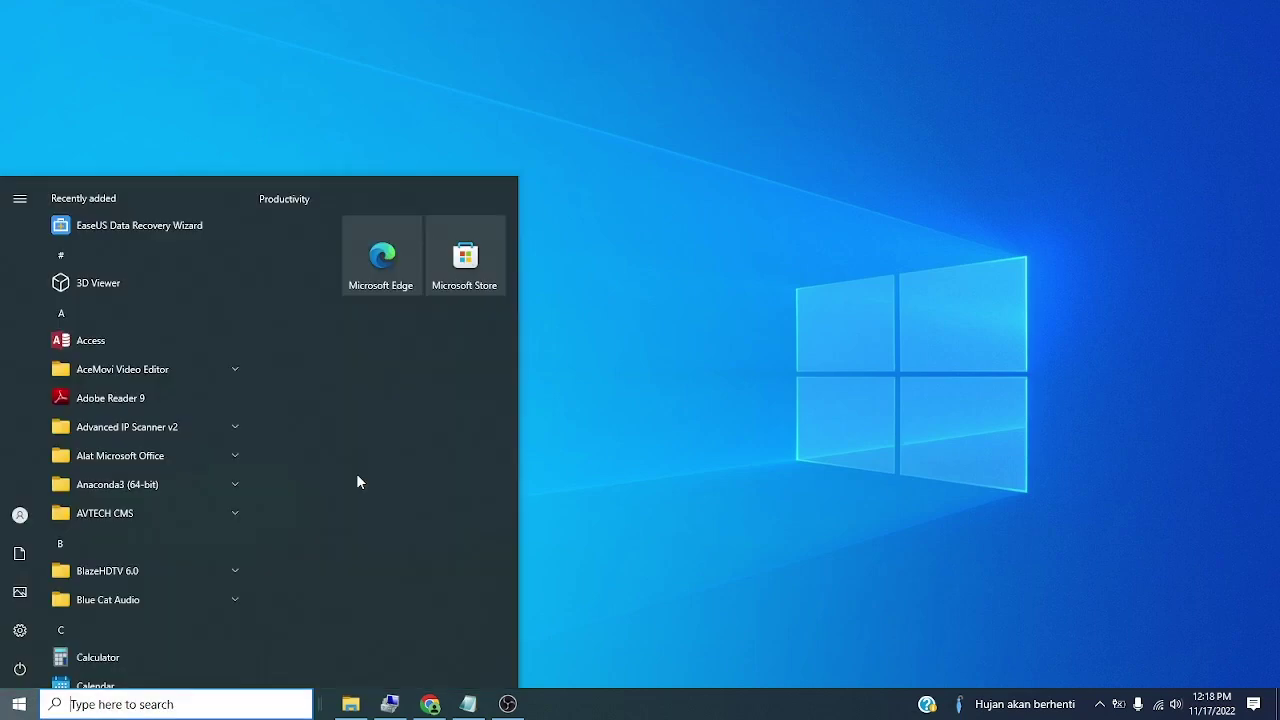
pyautogui.write('CM')
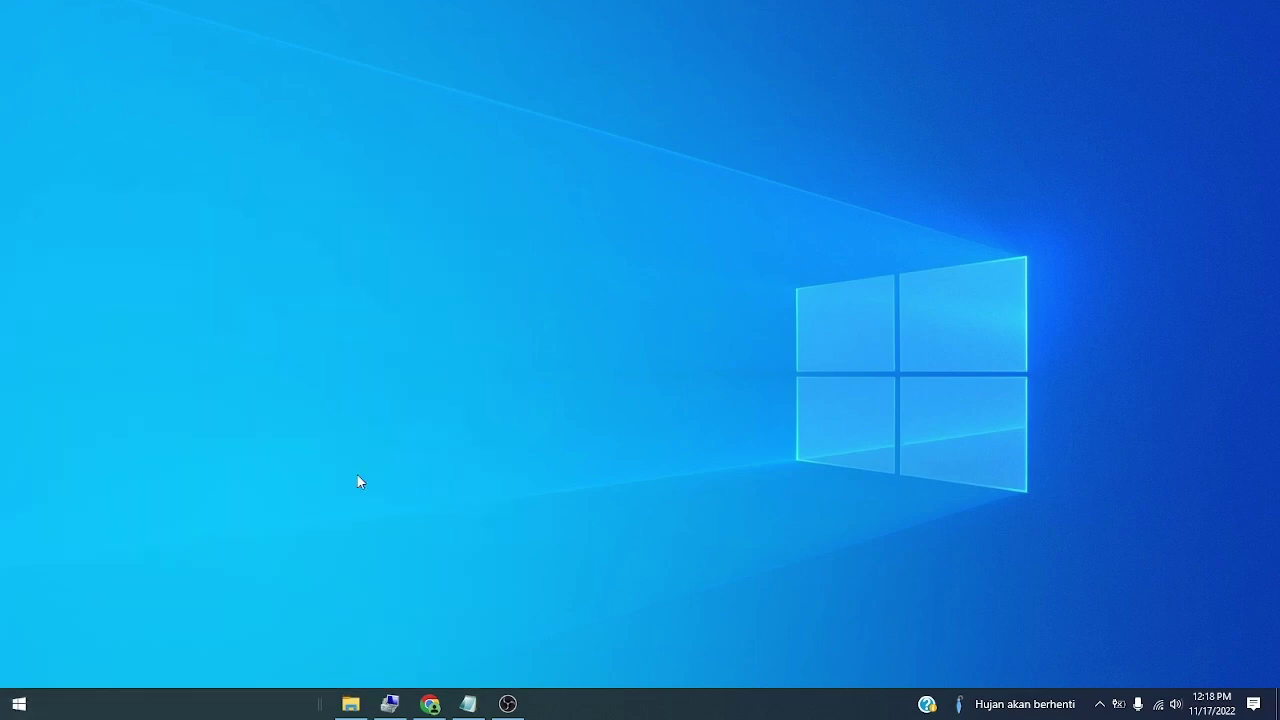
pyautogui.write('D')
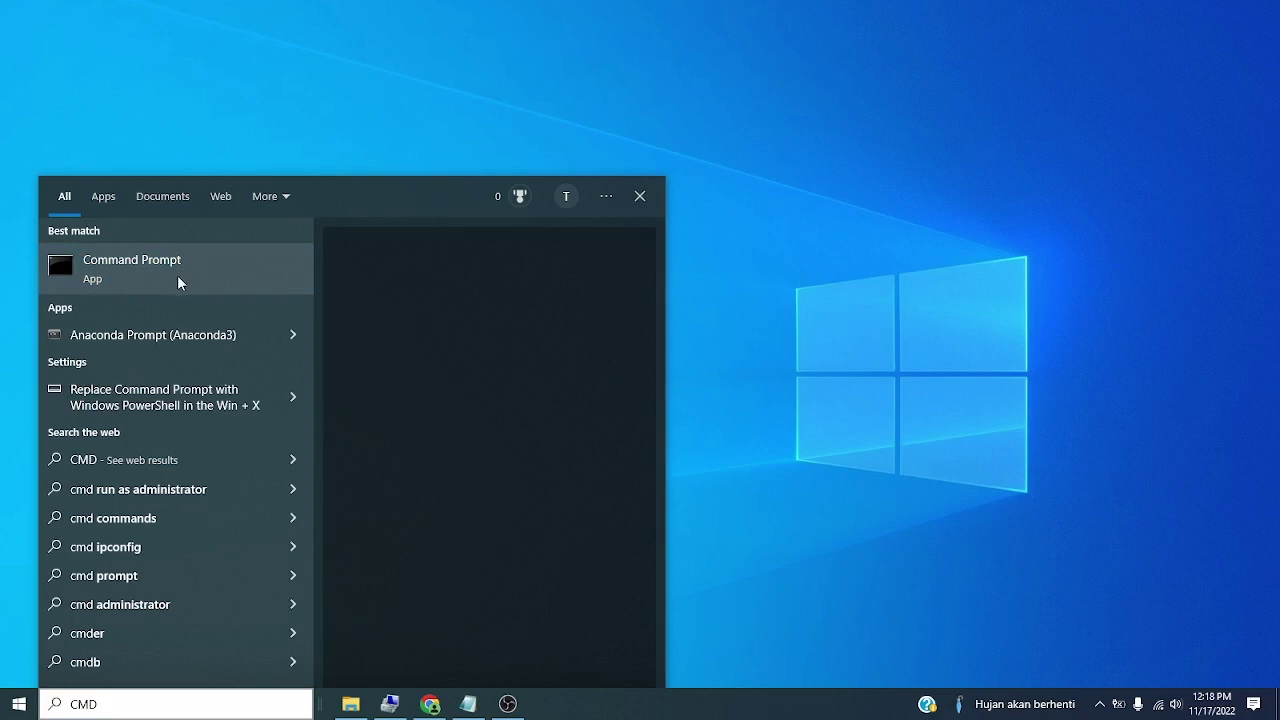
pyautogui.click(28, 704)
# Find and open Command Prompt, and move its window to the middle of the desktop
pyautogui.click(34, 692)
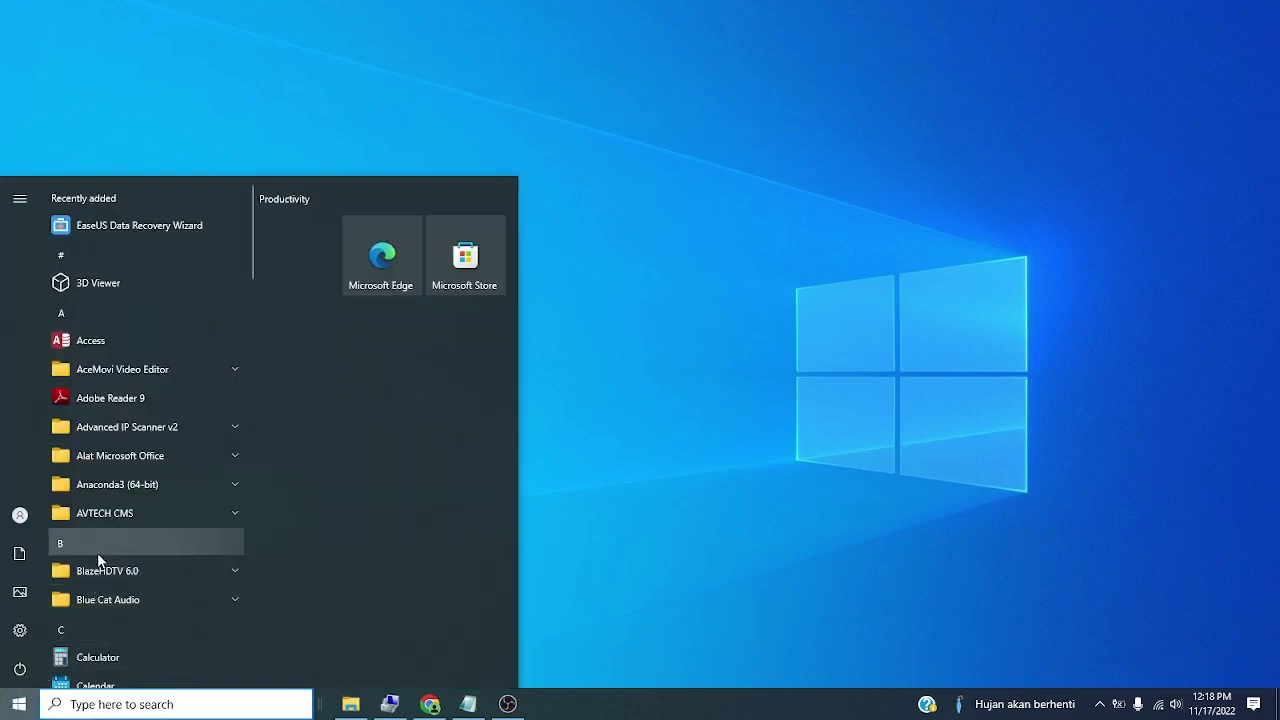
pyautogui.click(95, 706)
pyautogui.write('C')
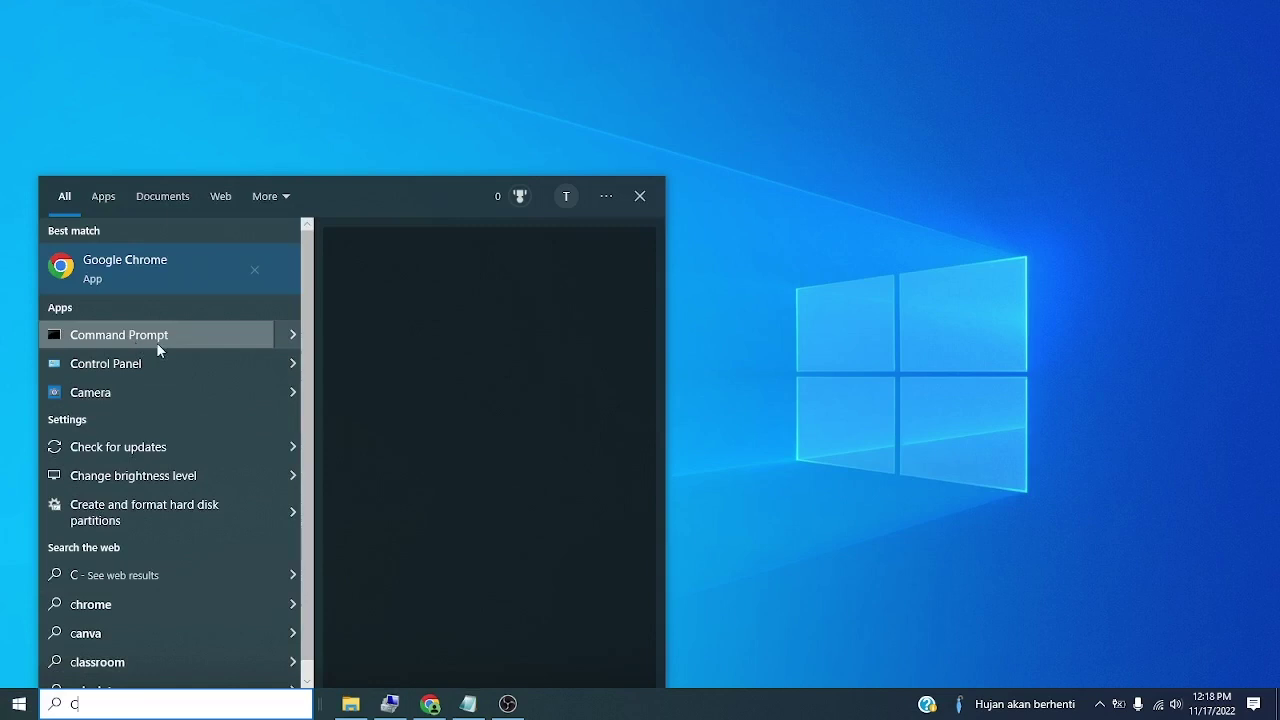
pyautogui.click(292, 338)
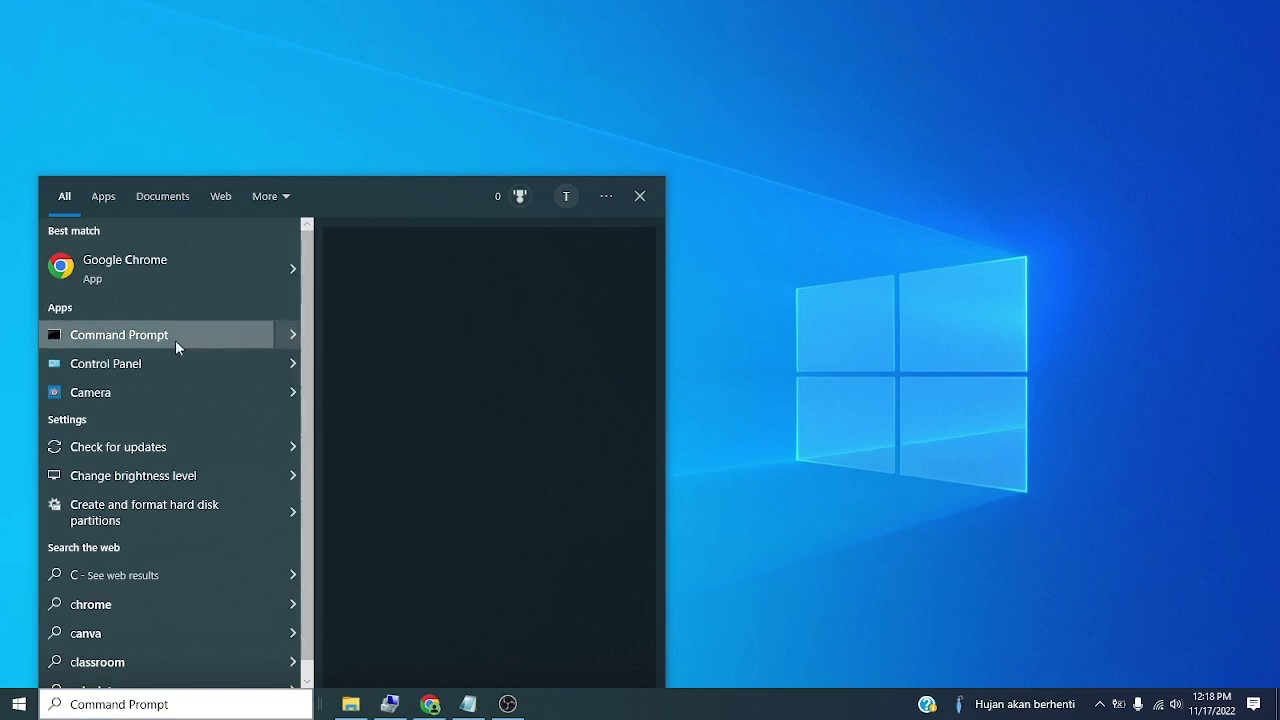
pyautogui.click(142, 339)
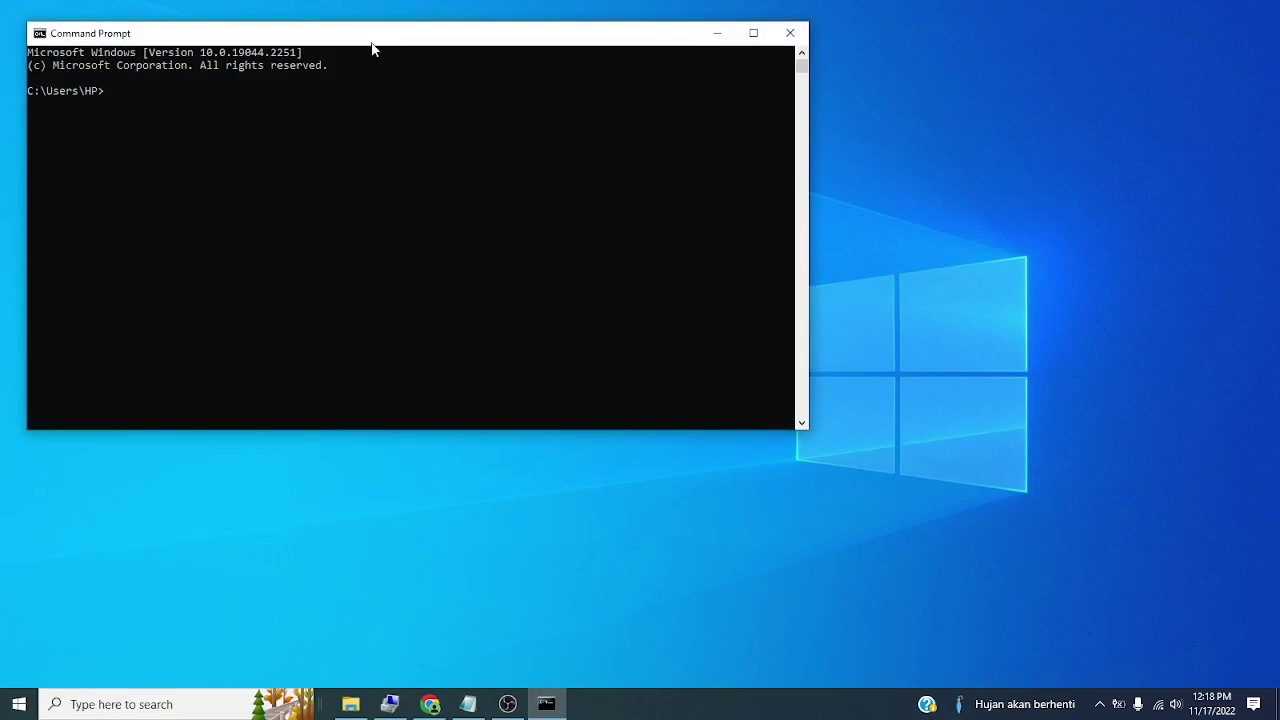
pyautogui.moveTo(375, 36); pyautogui.dragTo(556, 194)
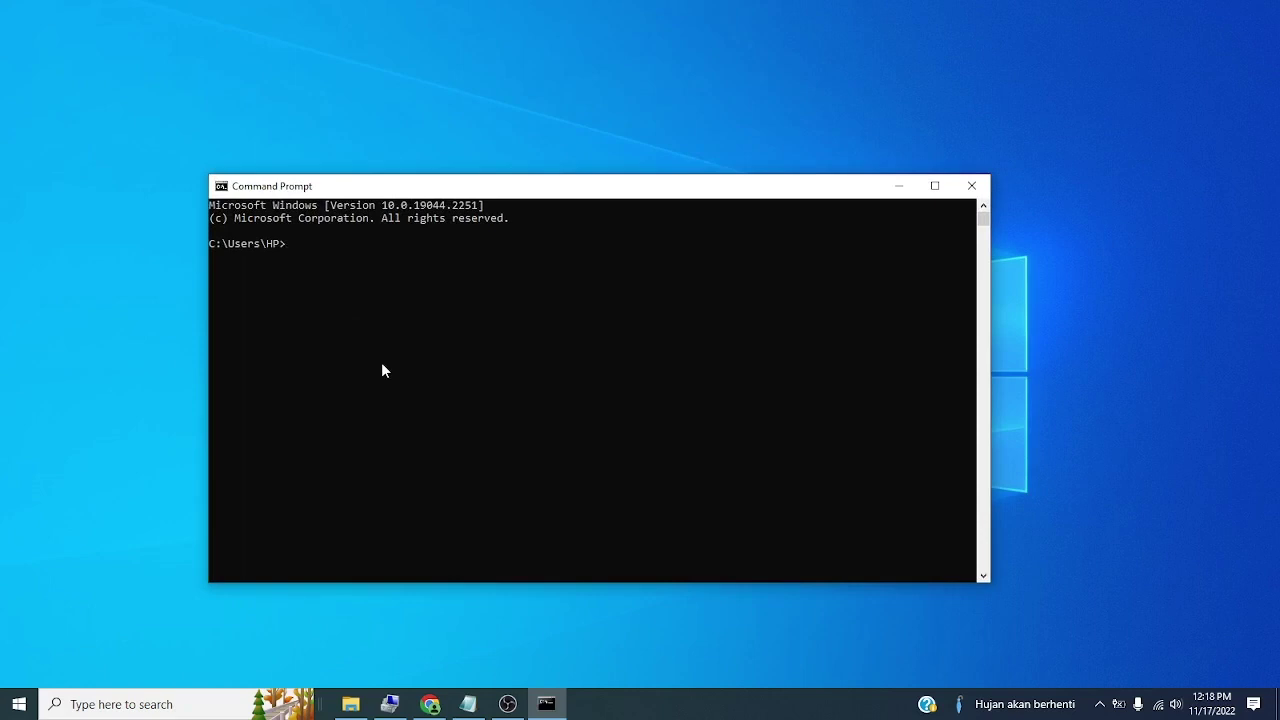
# Start the DISKPART utility from Command Prompt
pyautogui.write('DISK PA')
pyautogui.press('BackSpace')
pyautogui.press('BackSpace')
pyautogui.write('PART')
pyautogui.press('Return')
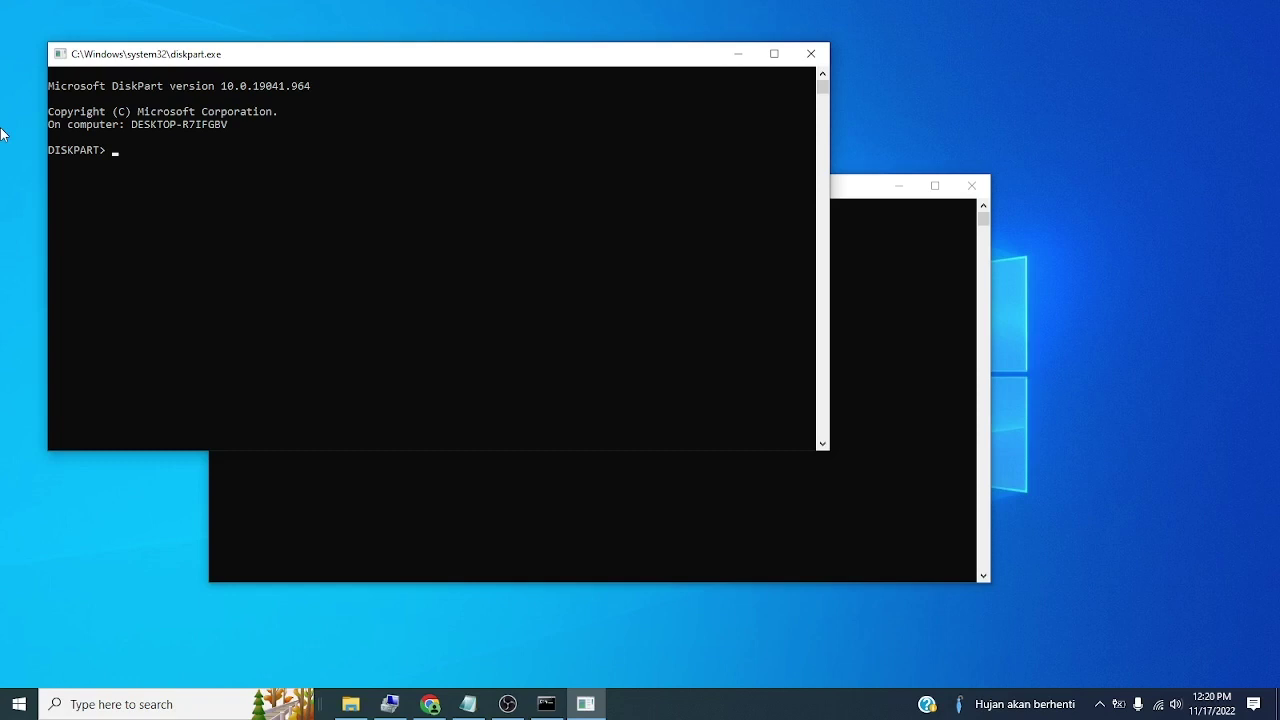
# List the disks in DiskPart and select disk 1, the removable card
pyautogui.write('LIST DISK')
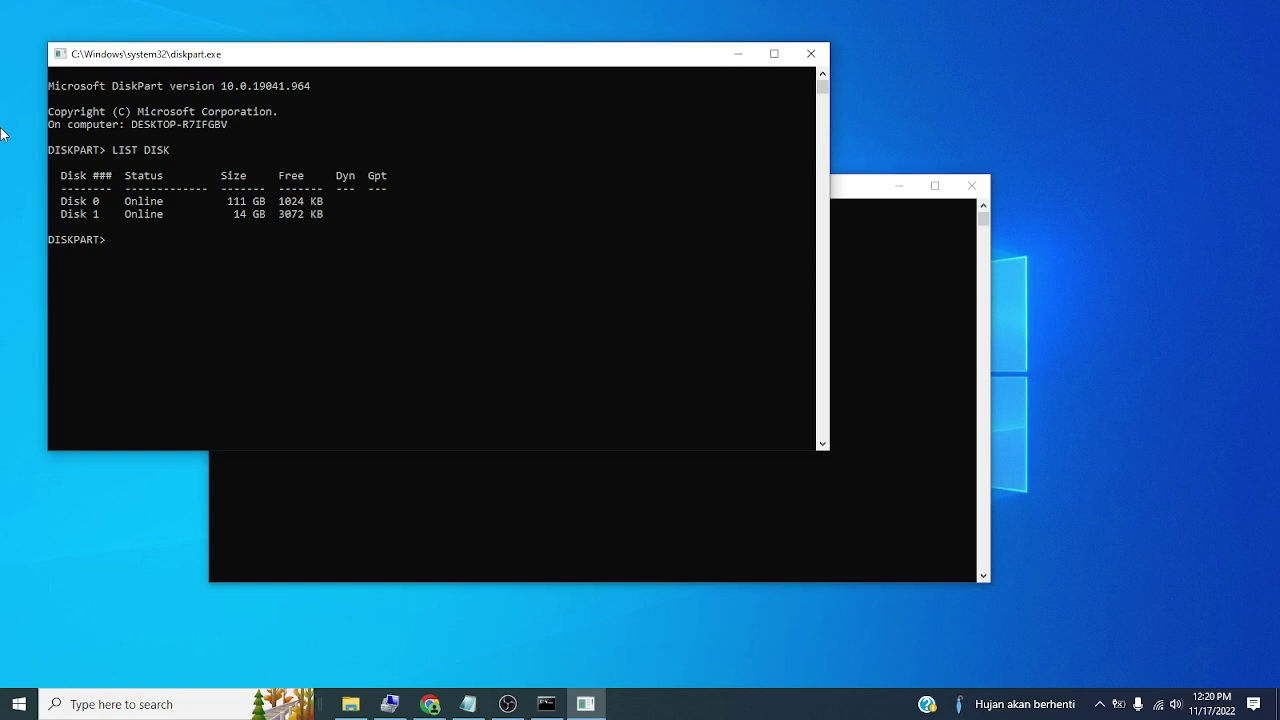
pyautogui.write('SELECT DISK 1')
pyautogui.press('Return')
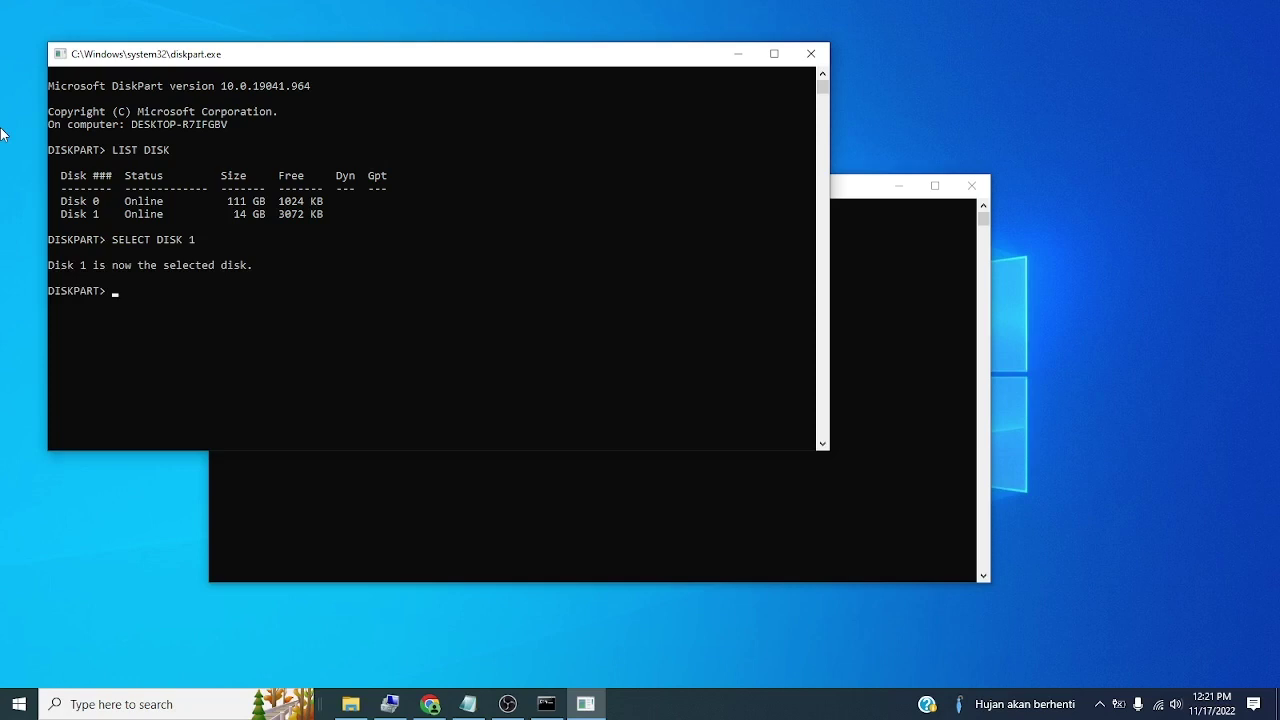
# Try to clean the selected disk, check it in Computer Management's Disk Management, and return to DiskPart
pyautogui.write('CLEAN')
pyautogui.press('Return')
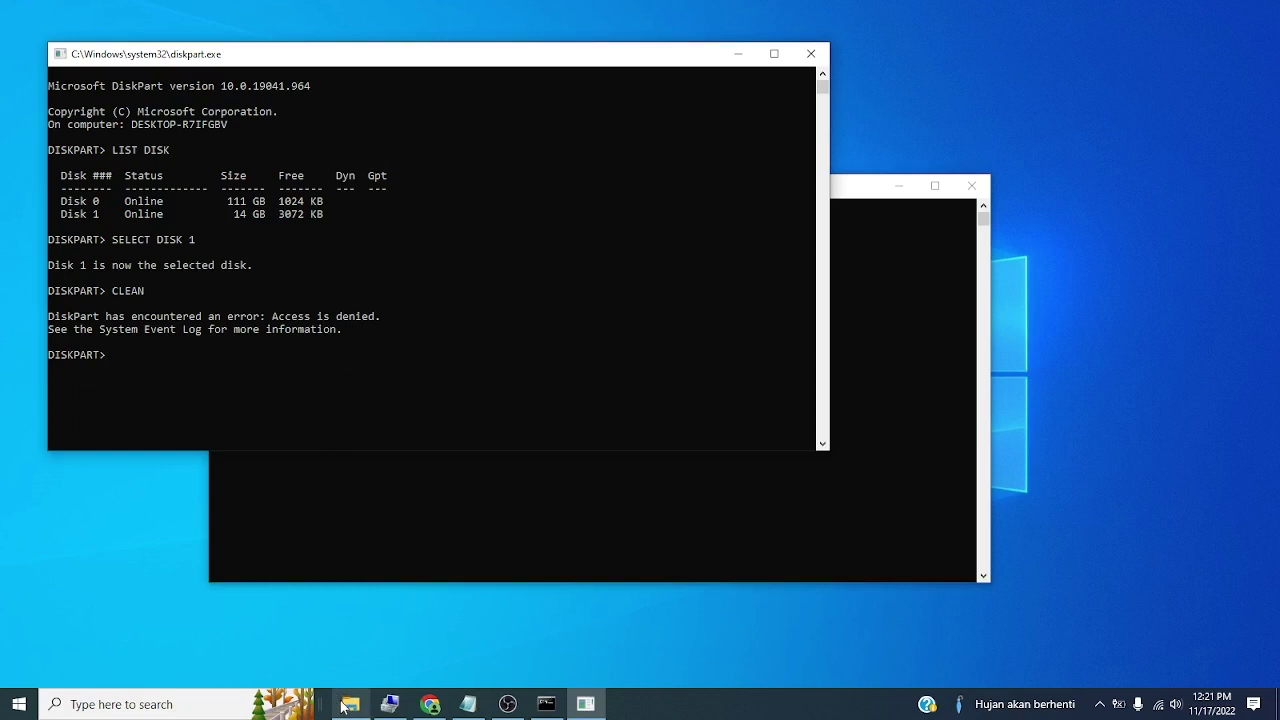
pyautogui.click(390, 704)
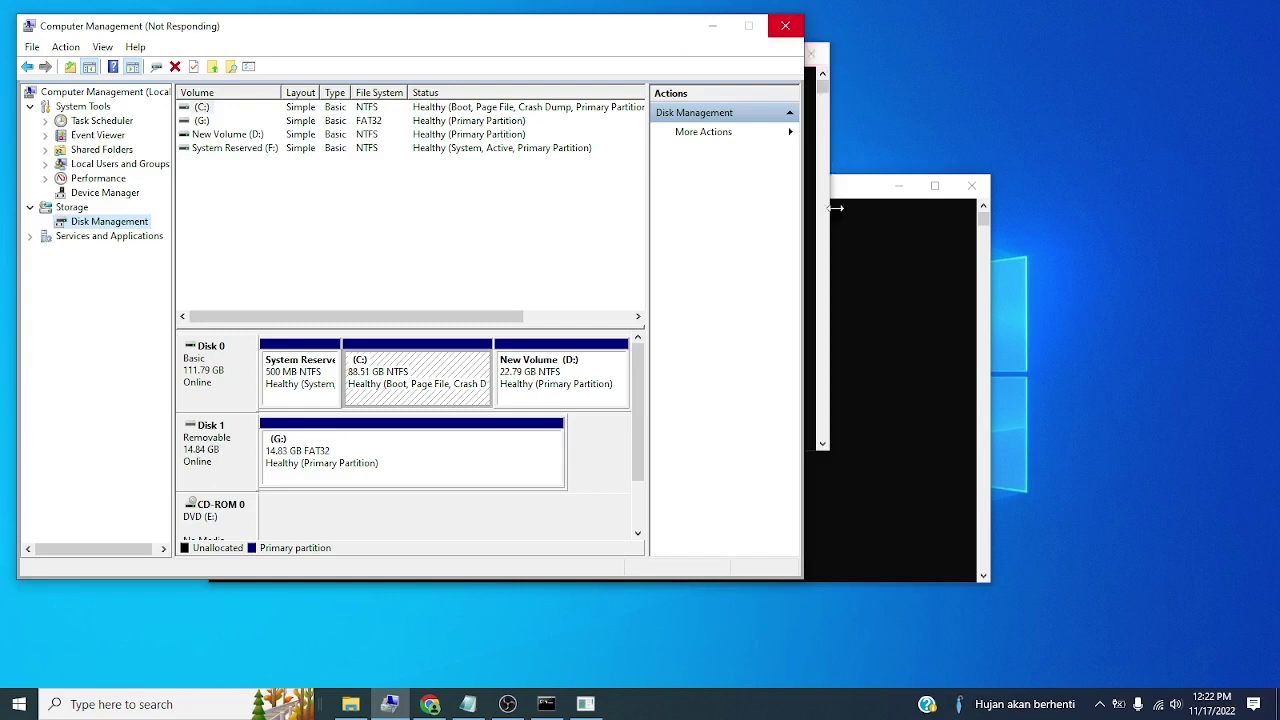
pyautogui.click(831, 321)
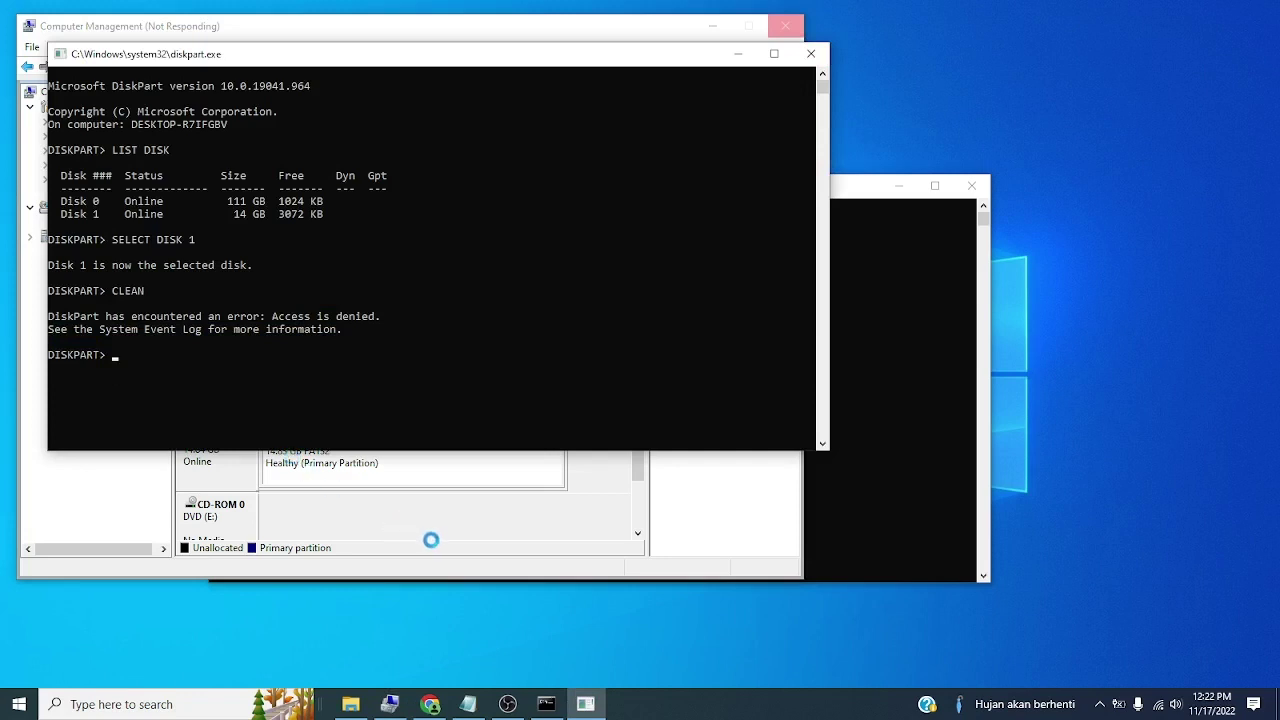
# Copy the command ATTRIBUTE DISK CLEAR READONLY from the Notepad document New Text Document (3).txt and return to the DiskPart window
pyautogui.moveTo(469, 707)
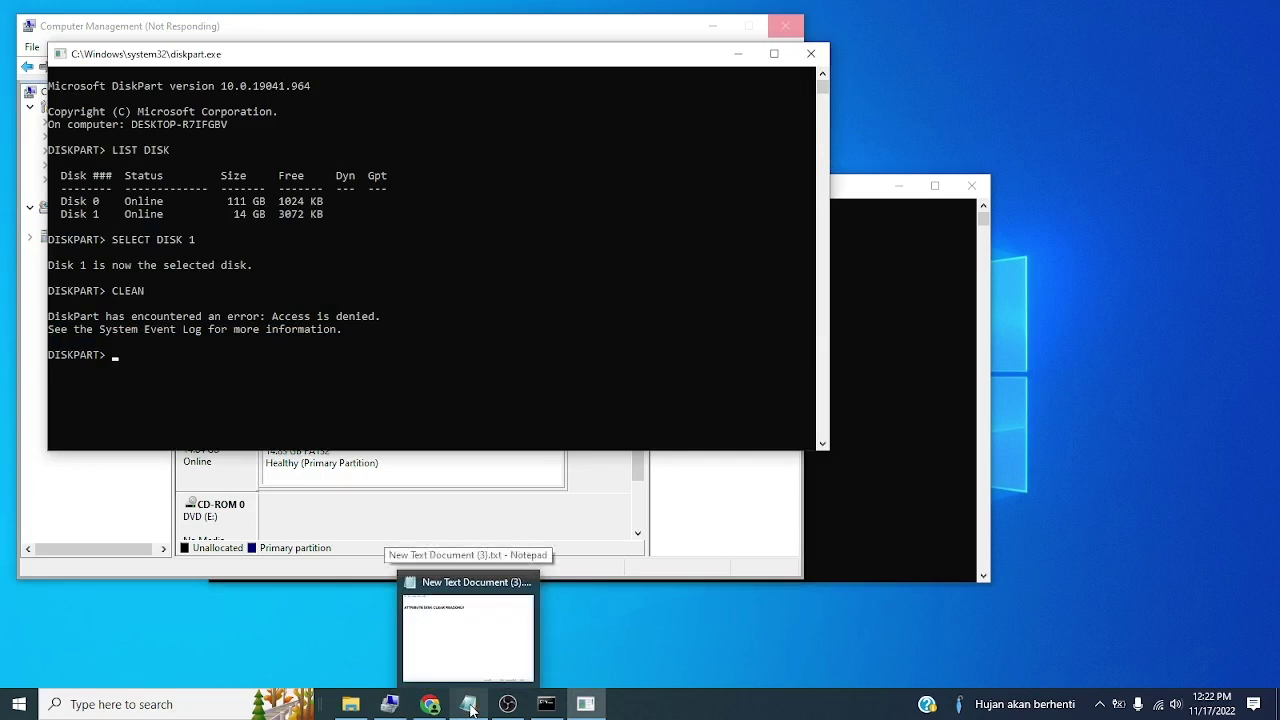
pyautogui.click(469, 707)
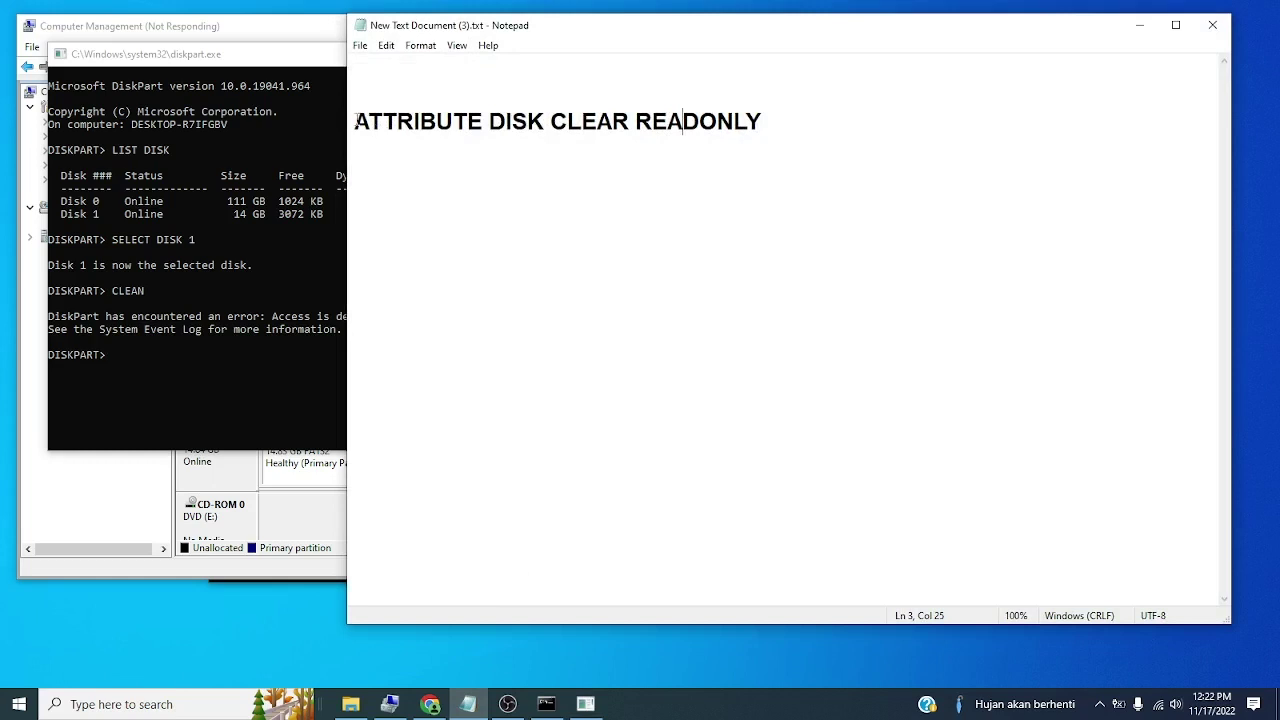
pyautogui.moveTo(352, 120); pyautogui.dragTo(762, 121)
pyautogui.hotkey('ctrl', 'c')
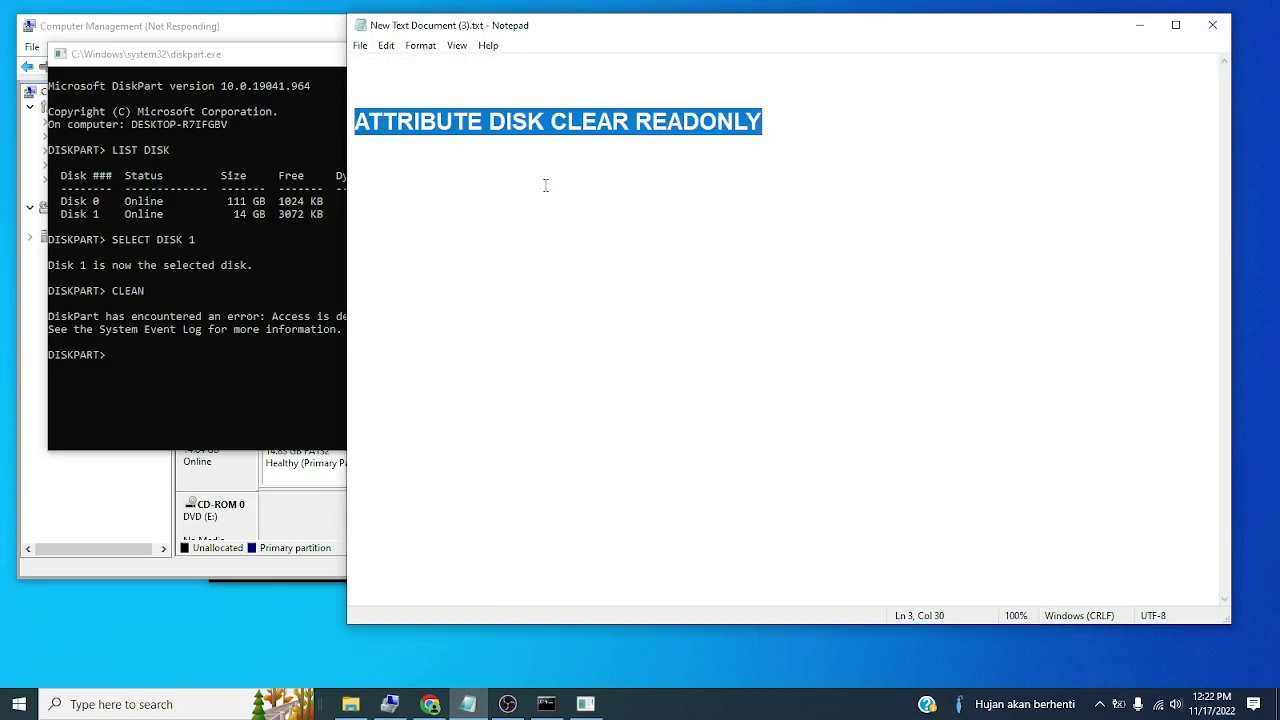
pyautogui.click(155, 356)
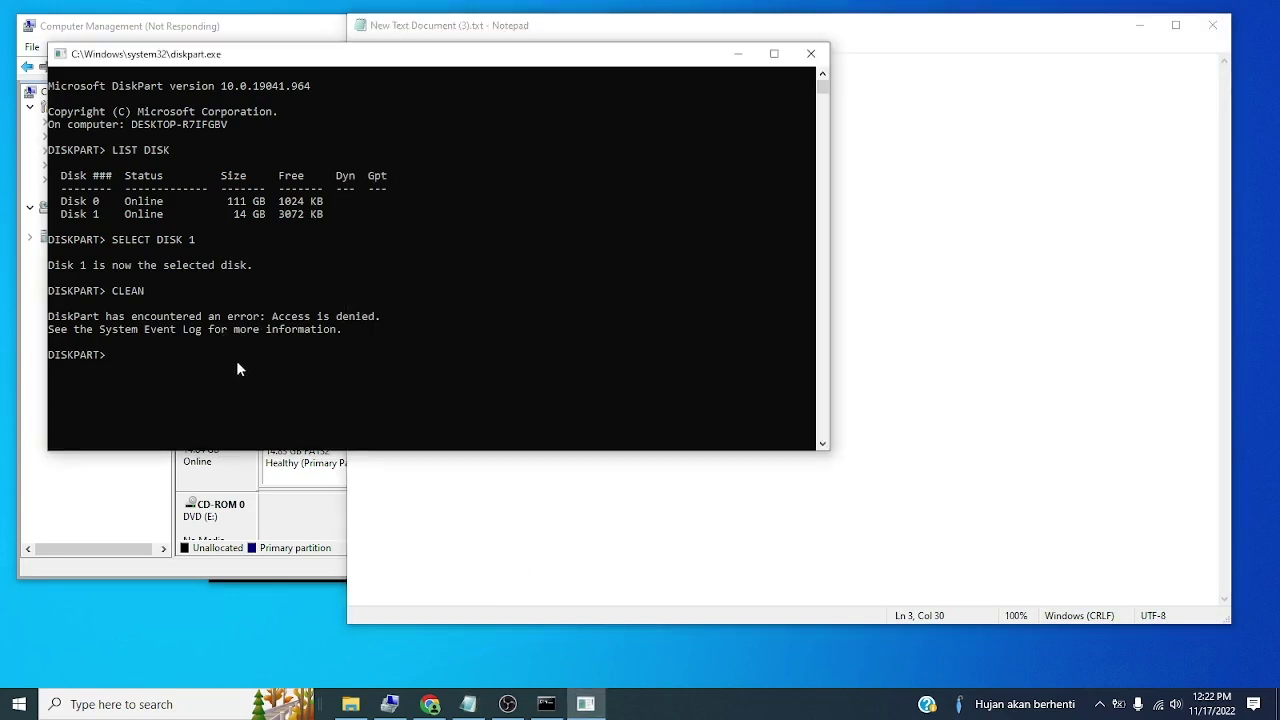
# Run the copied command ATTRIBUTE DISK CLEAR READONLY on the selected disk in DiskPart
pyautogui.hotkey('ctrl', 'v')
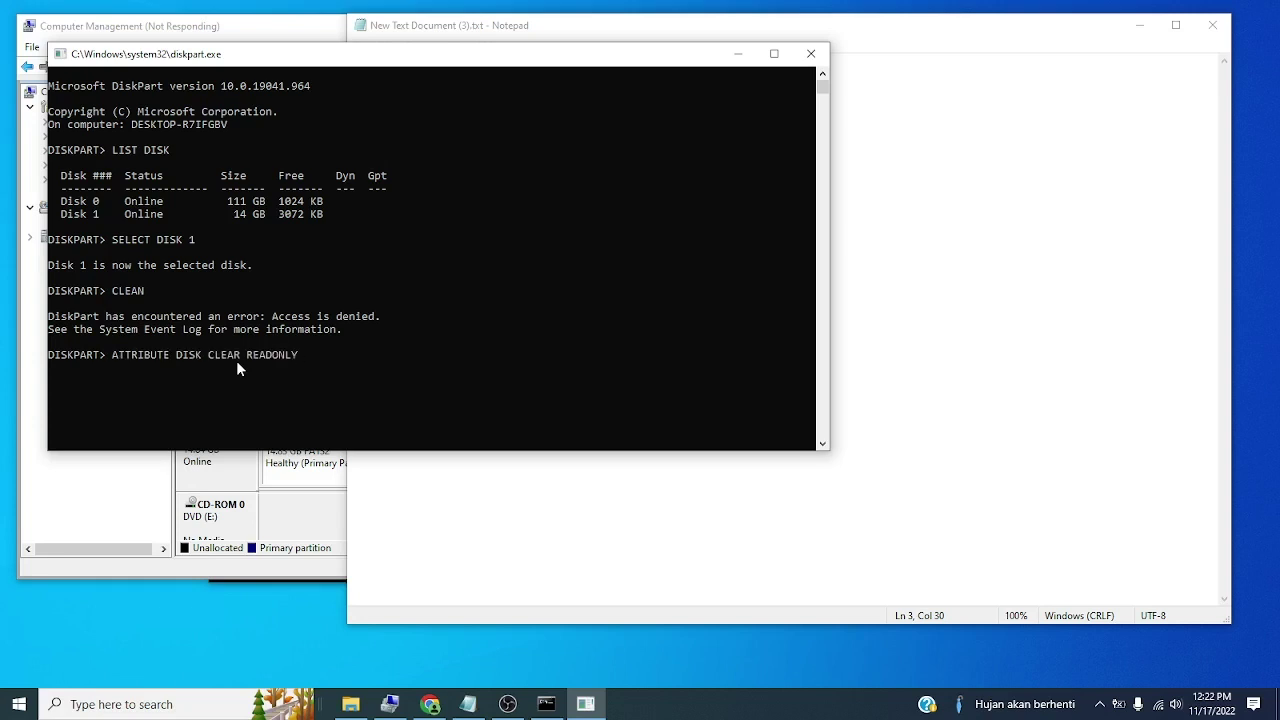
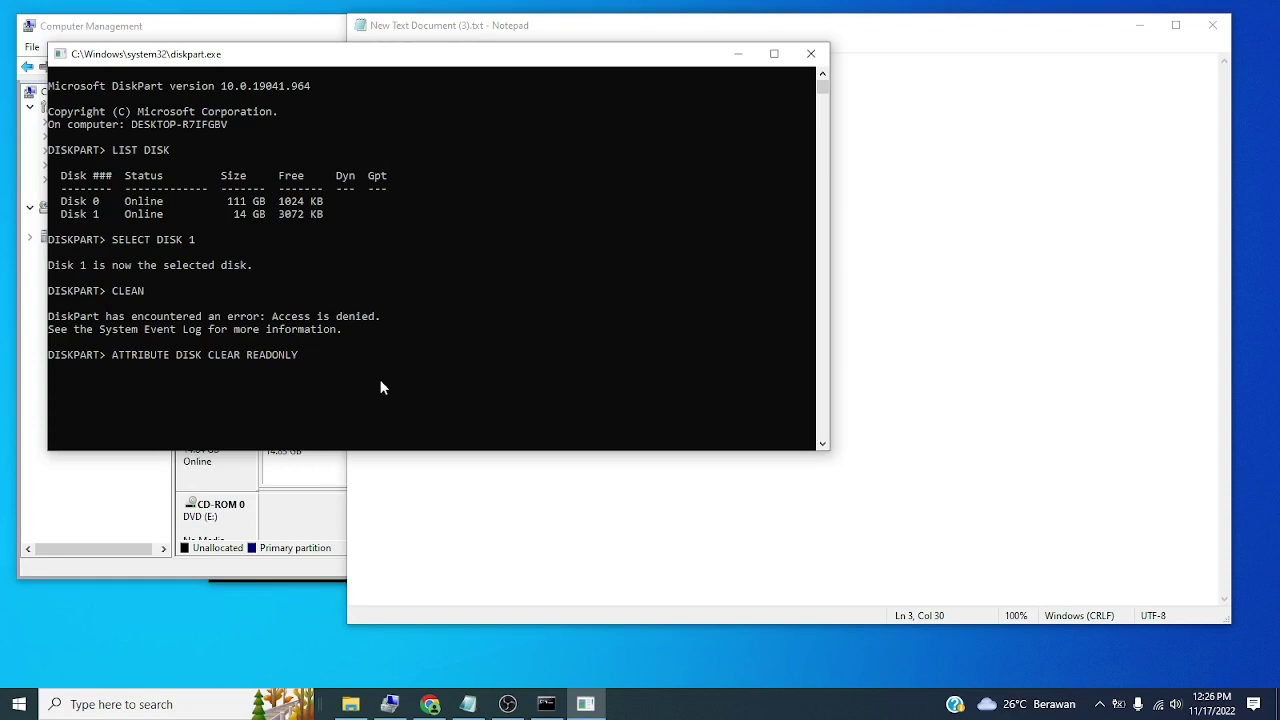
pyautogui.press('Return')
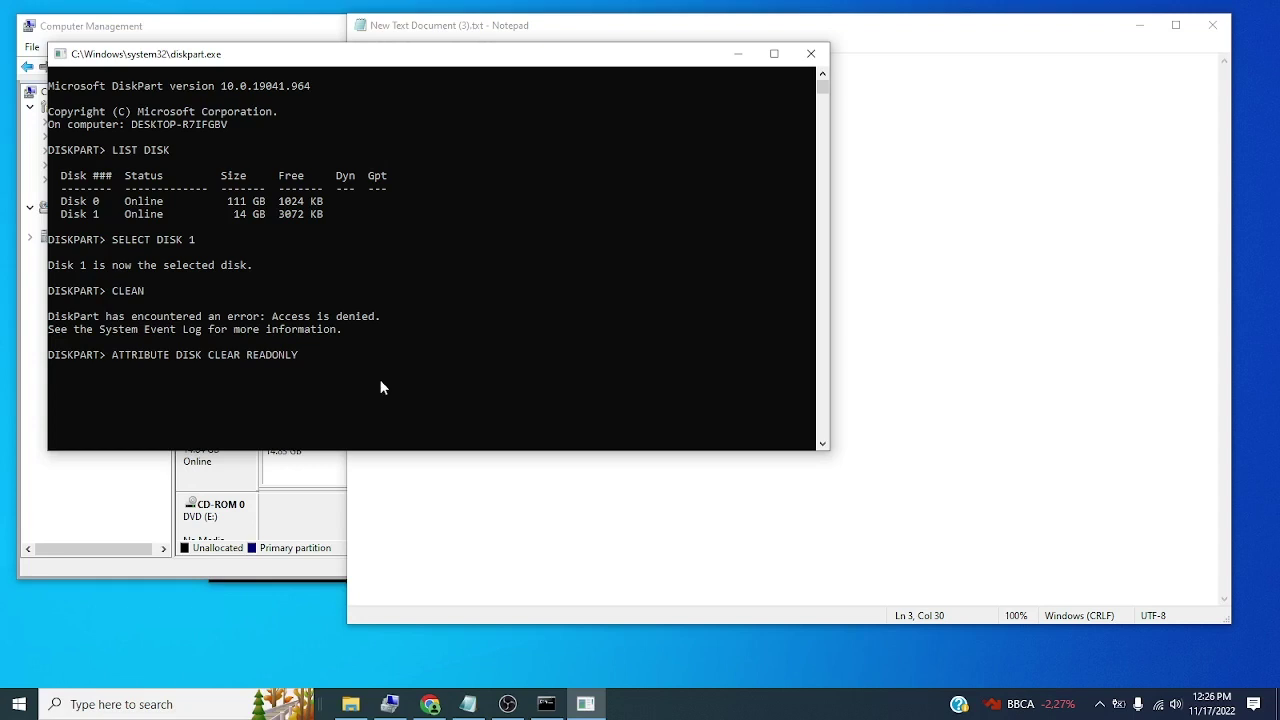
pyautogui.press('Return')
pyautogui.press('Return')
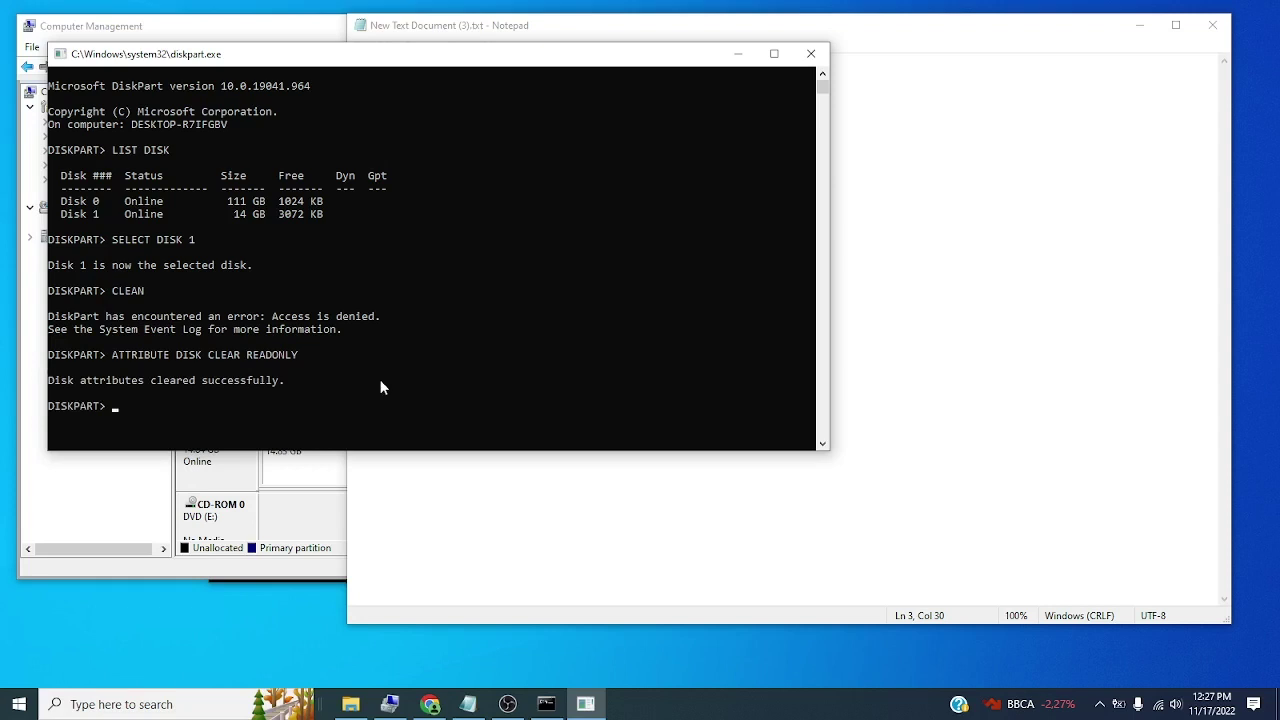
# List the disks in DiskPart again to check the card after running the attribute command
pyautogui.write('LIST DISK')
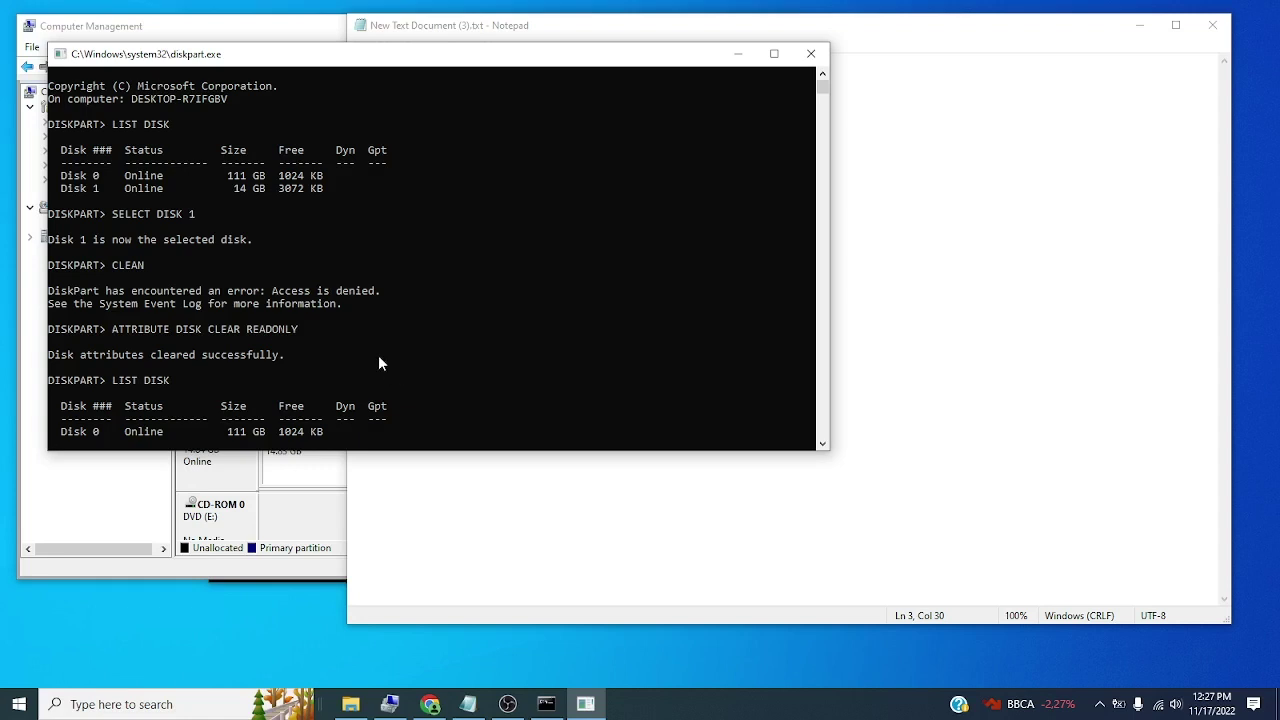
pyautogui.scroll(-1, 378, 365)
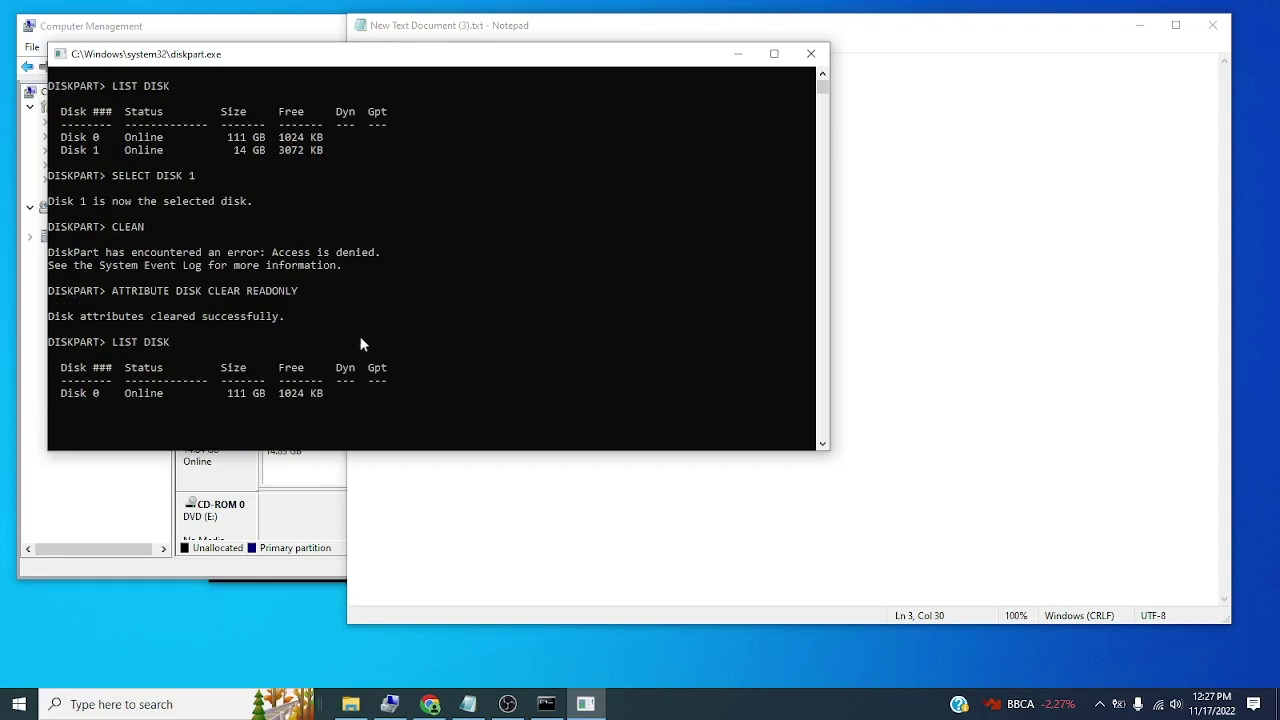
pyautogui.scroll(-1, 362, 342)
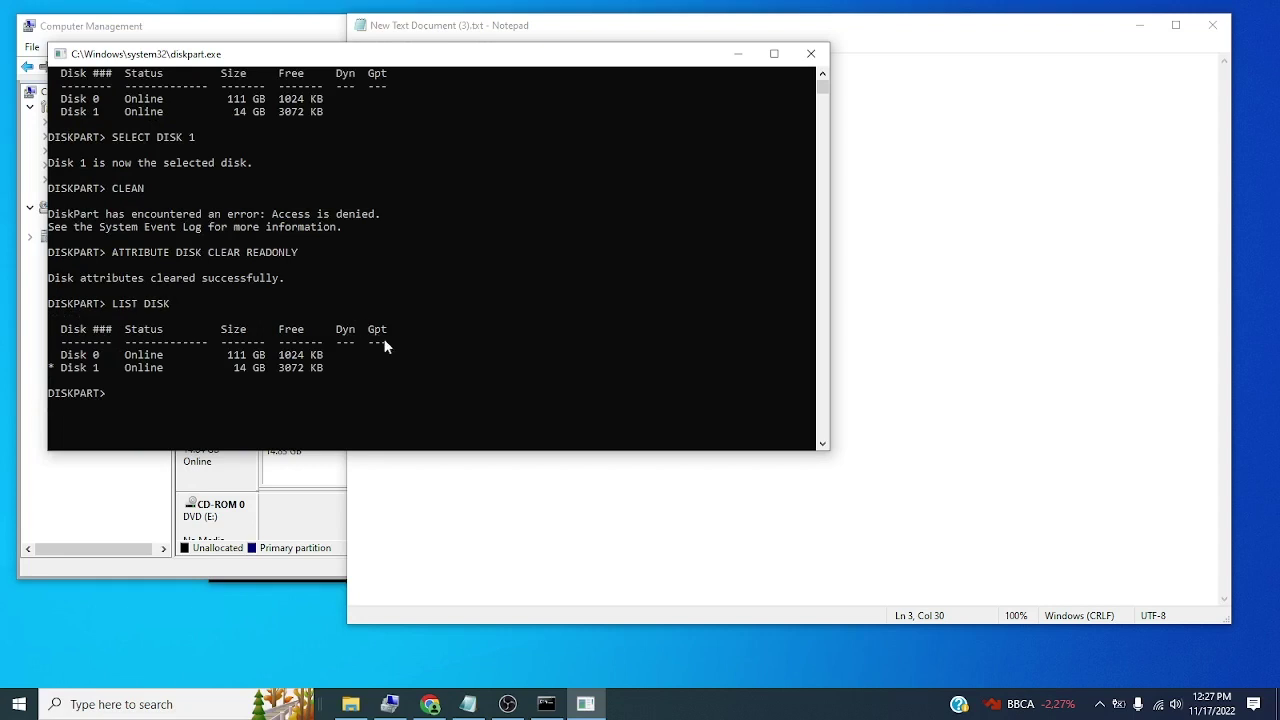
# Select disk 1 again in DiskPart and try to clean it
pyautogui.write('SELECT DISK 1')
pyautogui.press('Return')
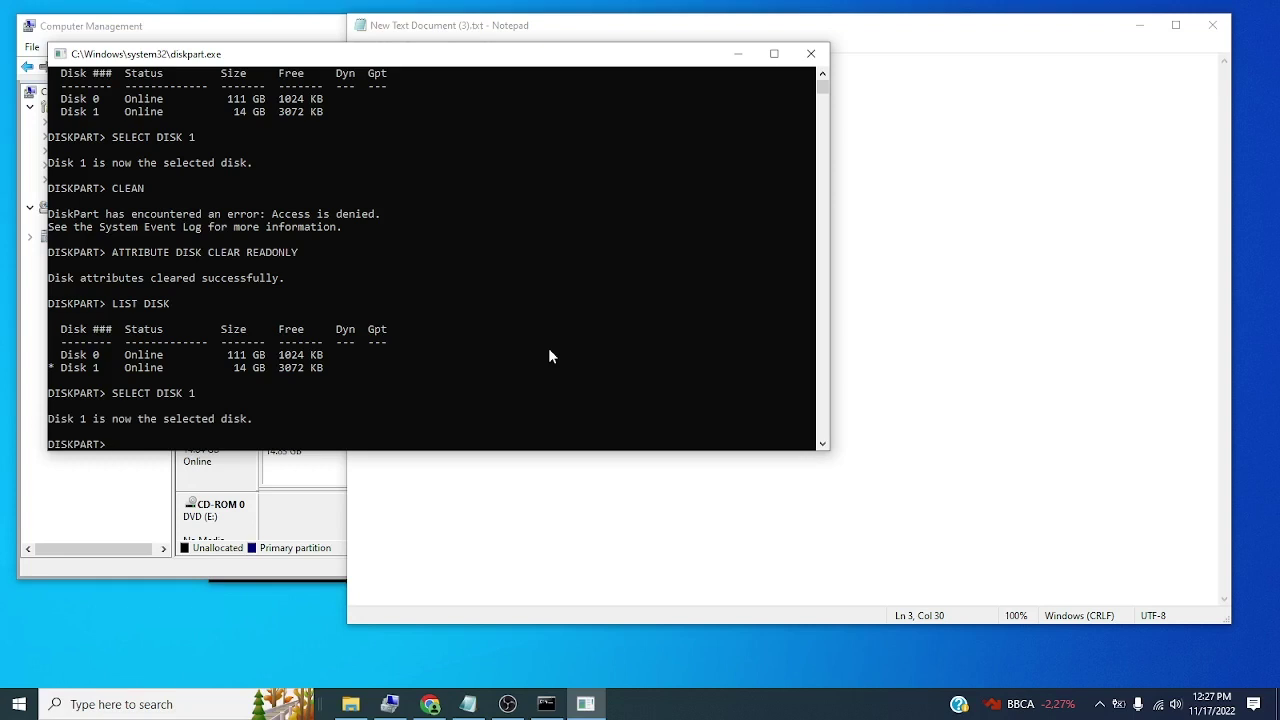
pyautogui.write('CLEAN')
pyautogui.press('Return')
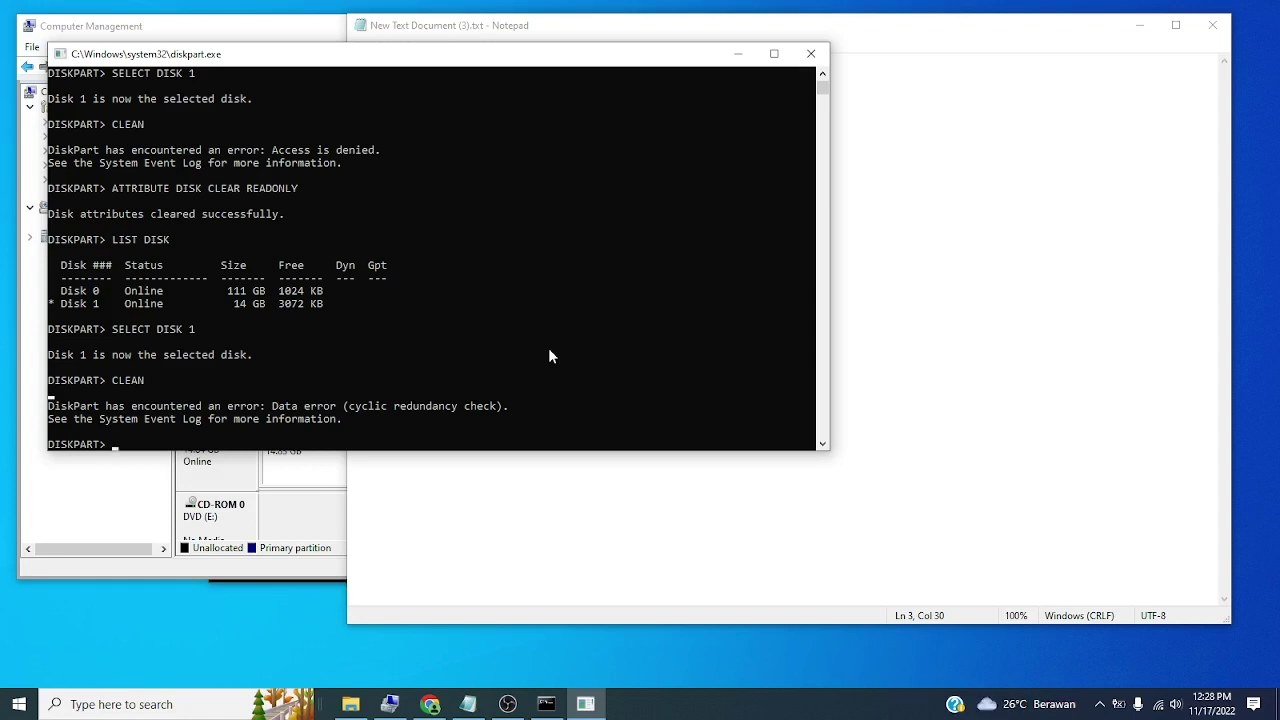
# Bring the Computer Management window forward and force the unresponsive program to close
pyautogui.click(202, 520)
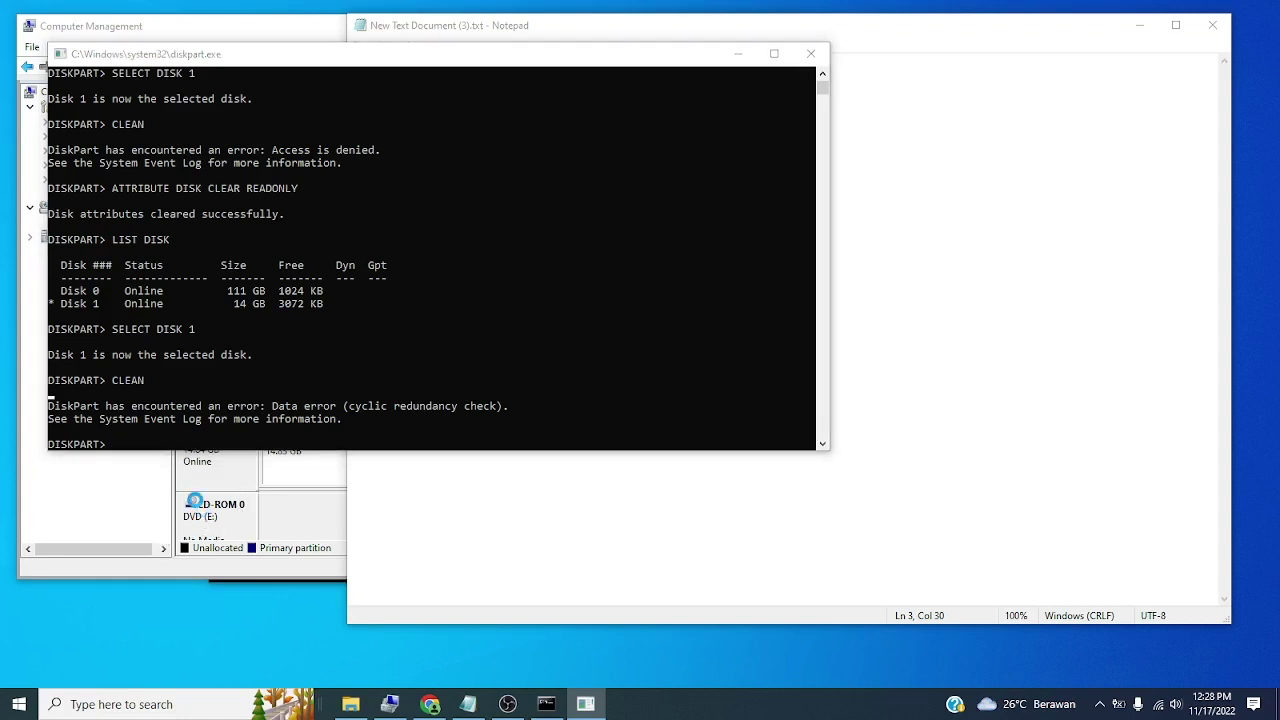
pyautogui.click(252, 30)
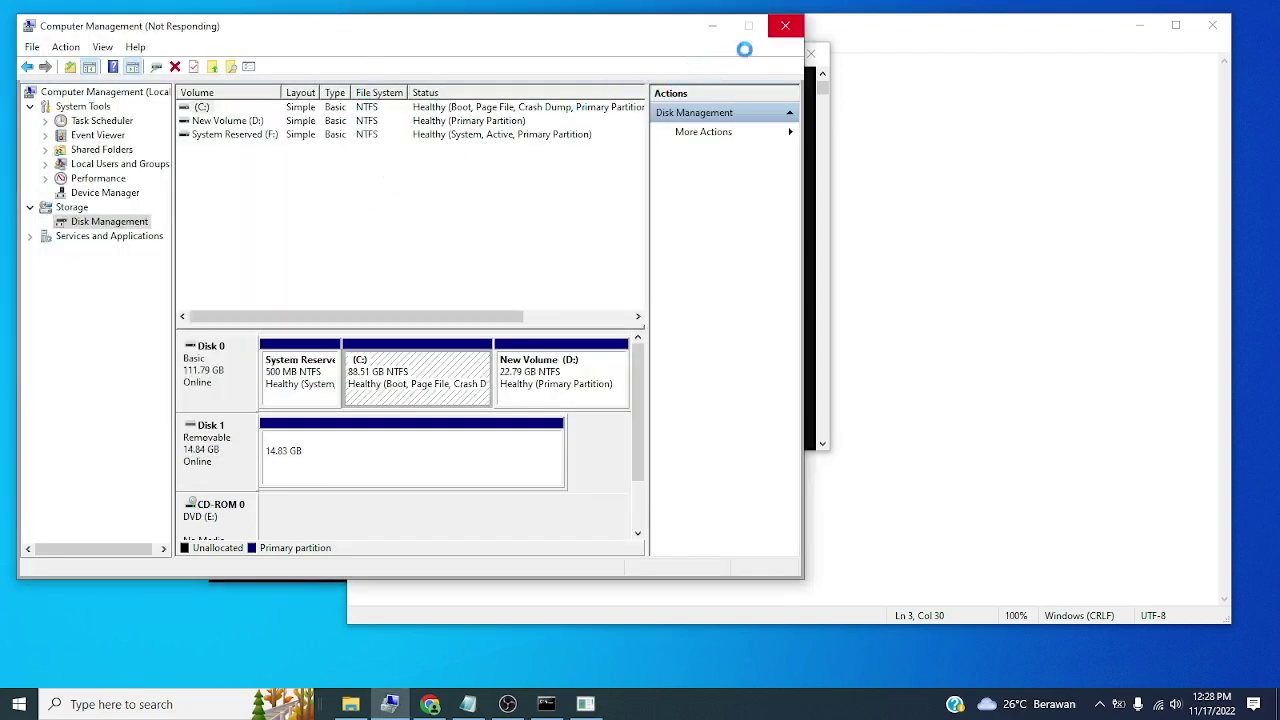
pyautogui.click(788, 32)
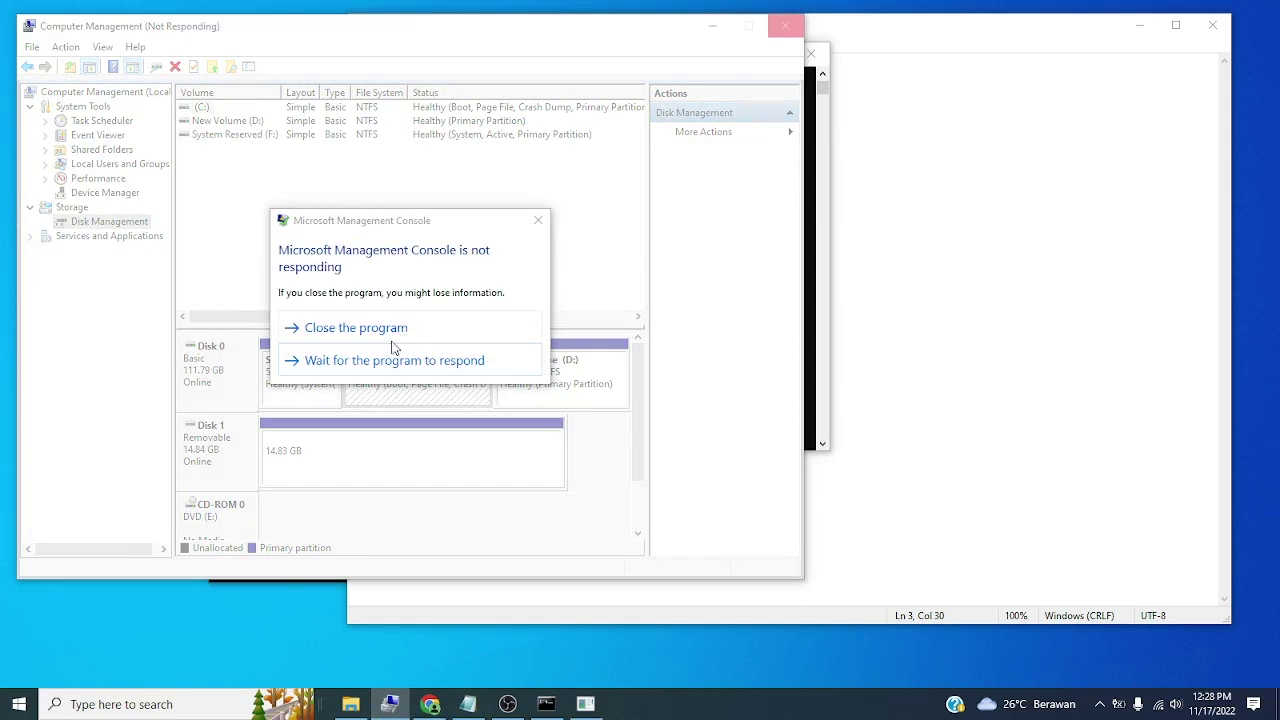
pyautogui.click(380, 330)
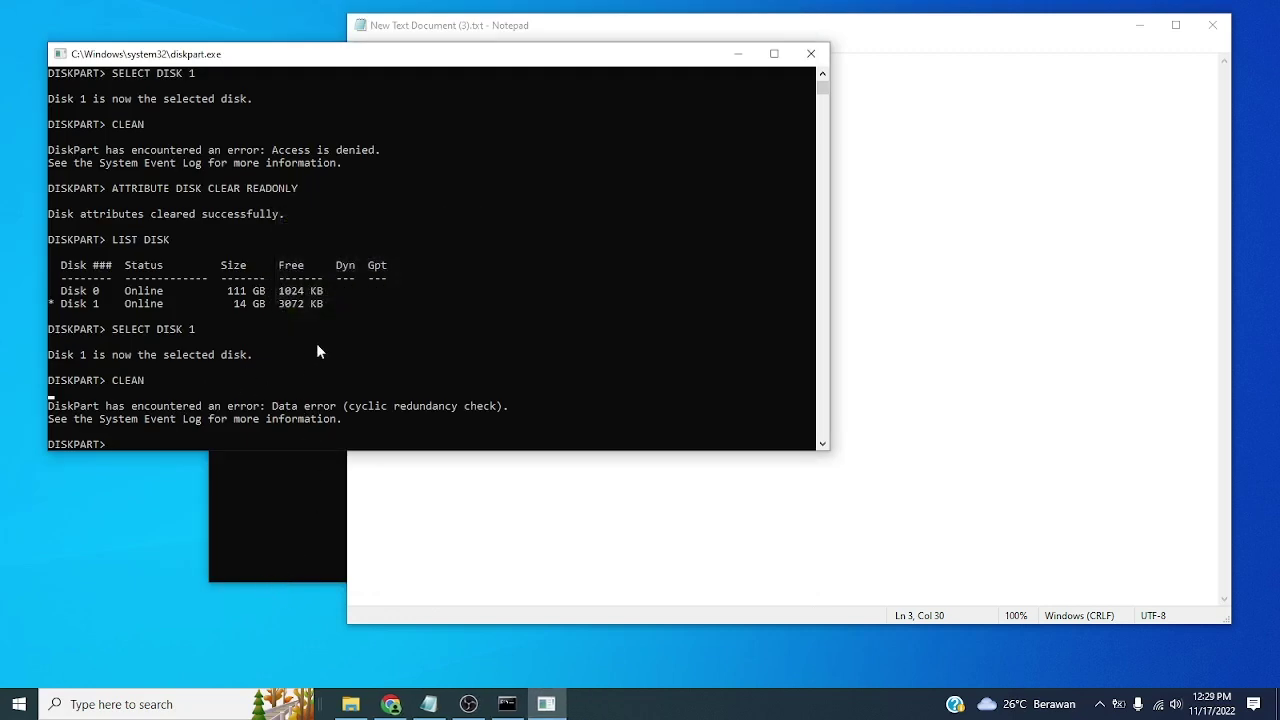
# Request another disk list in DiskPart and show the hidden notification icons
pyautogui.scroll(-2, 318, 351)
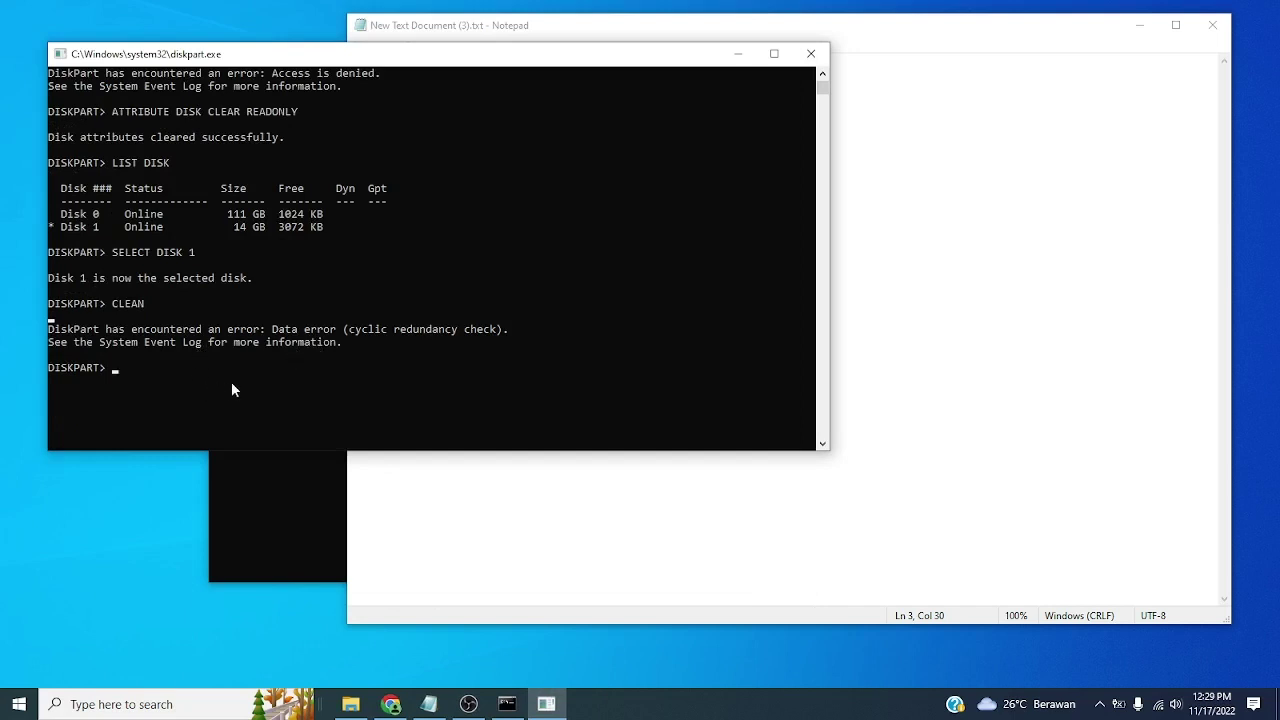
pyautogui.write('LIST DISK')
pyautogui.press('Return')
pyautogui.click(1099, 705)
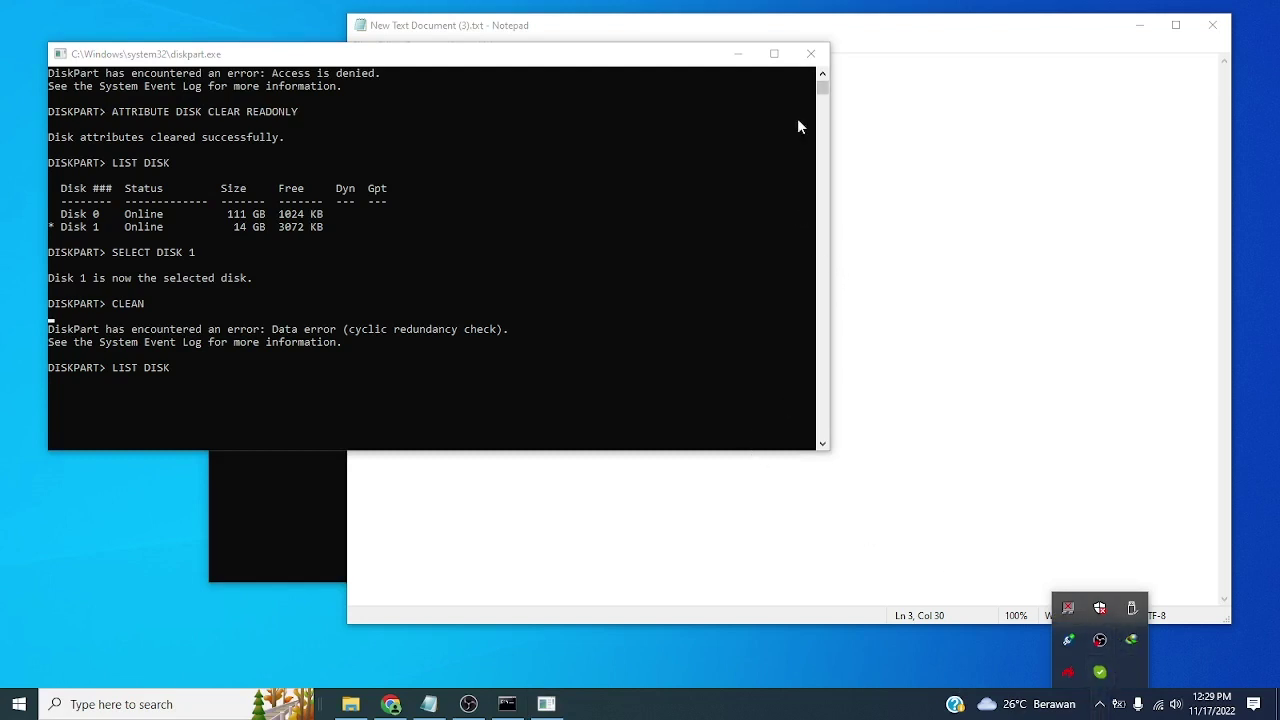
# Close the DiskPart and Command Prompt windows, minimise Notepad, and view the eject options for the SD card
pyautogui.click(811, 54)
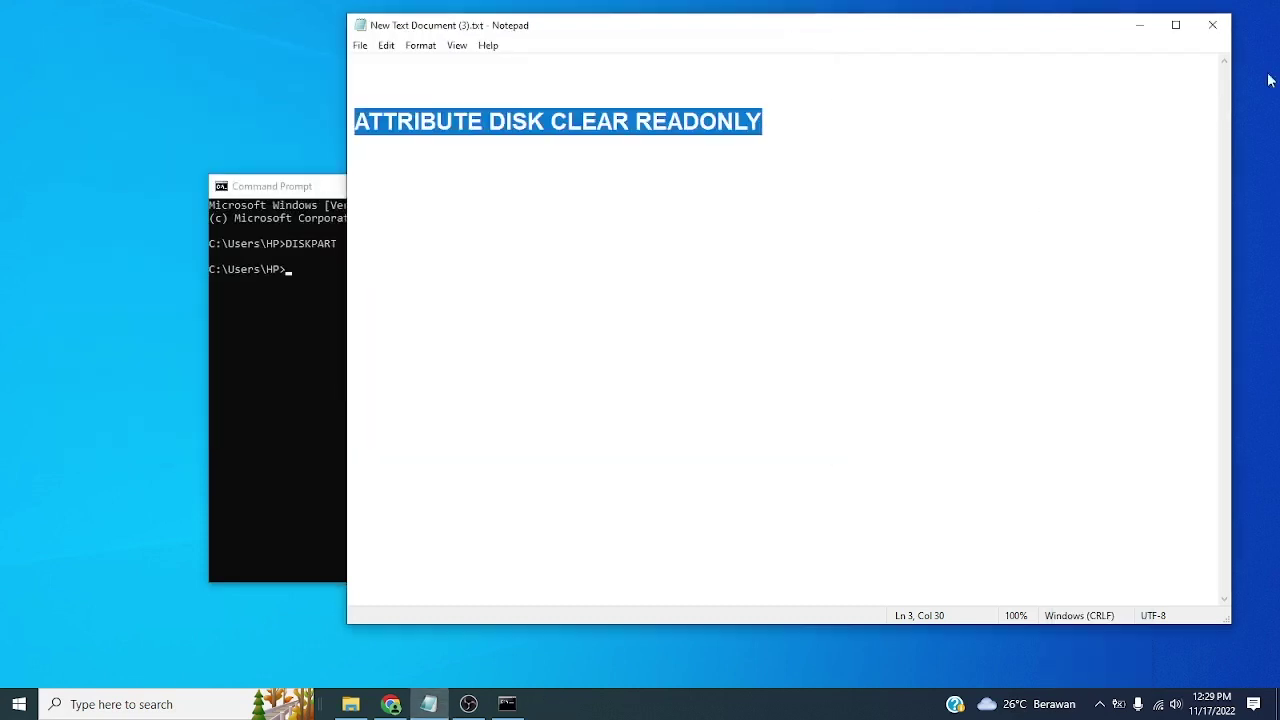
pyautogui.click(1135, 28)
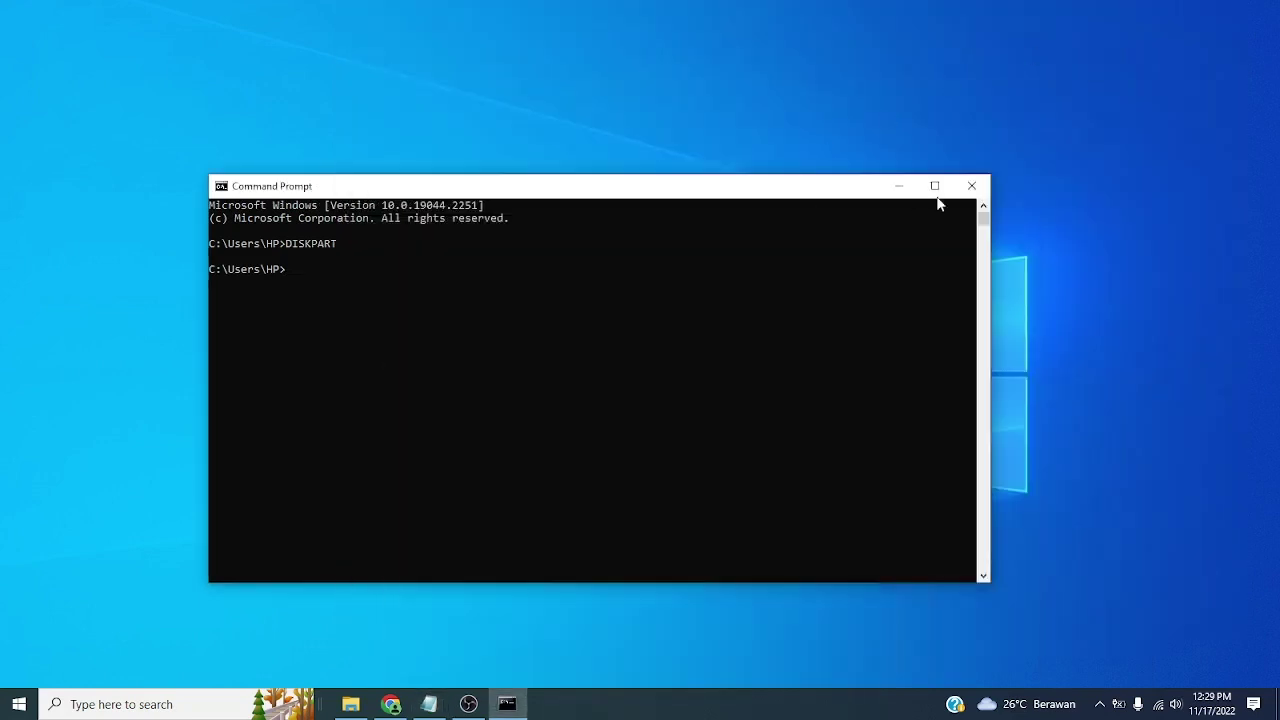
pyautogui.click(971, 187)
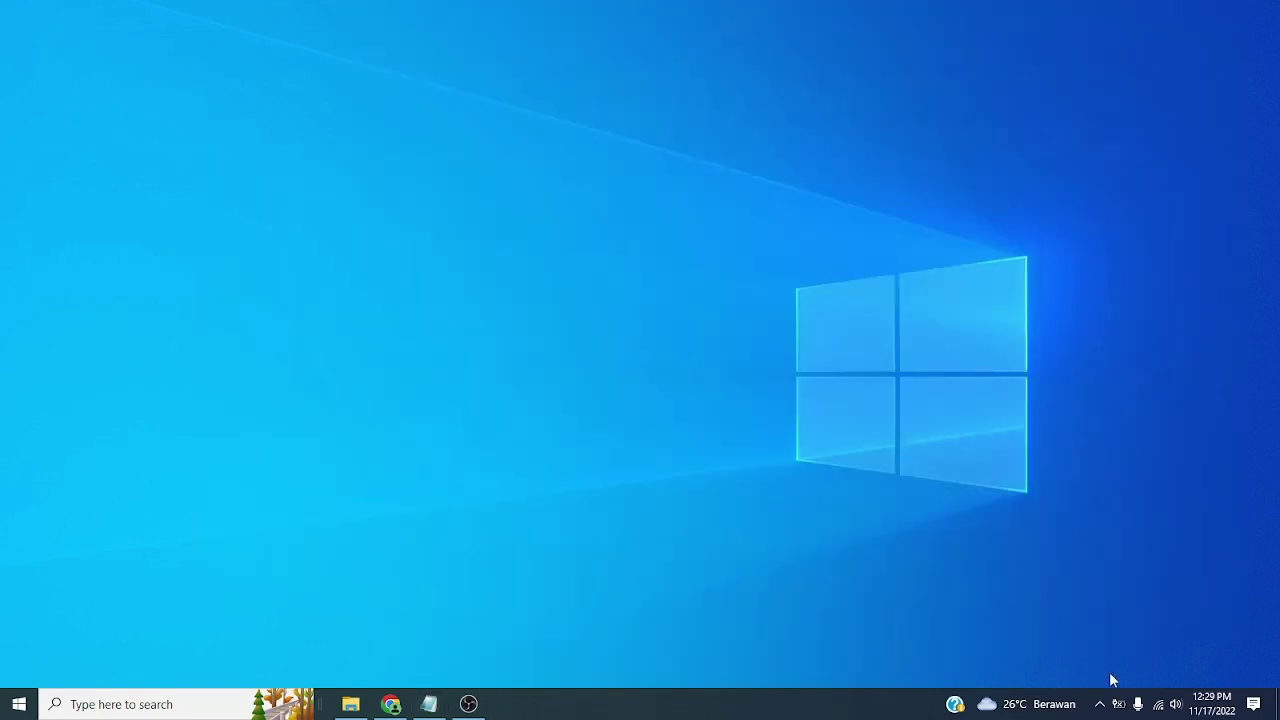
pyautogui.click(1099, 705)
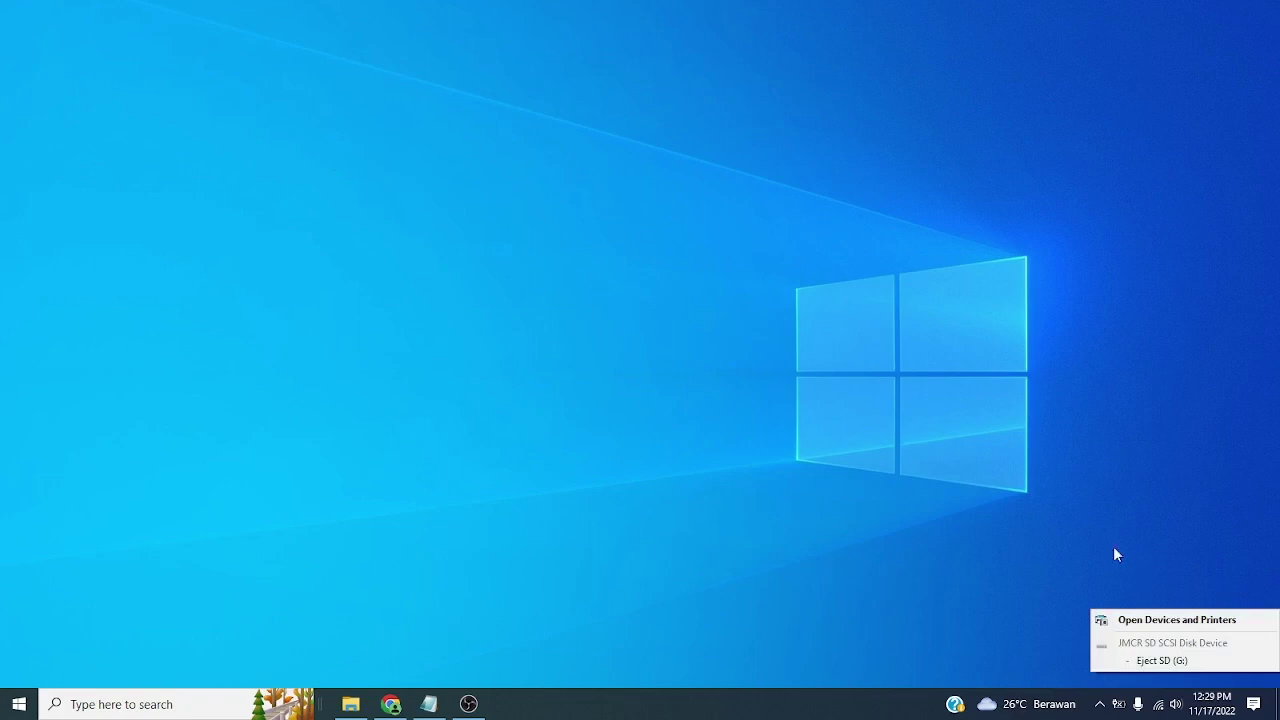
pyautogui.click(925, 440)
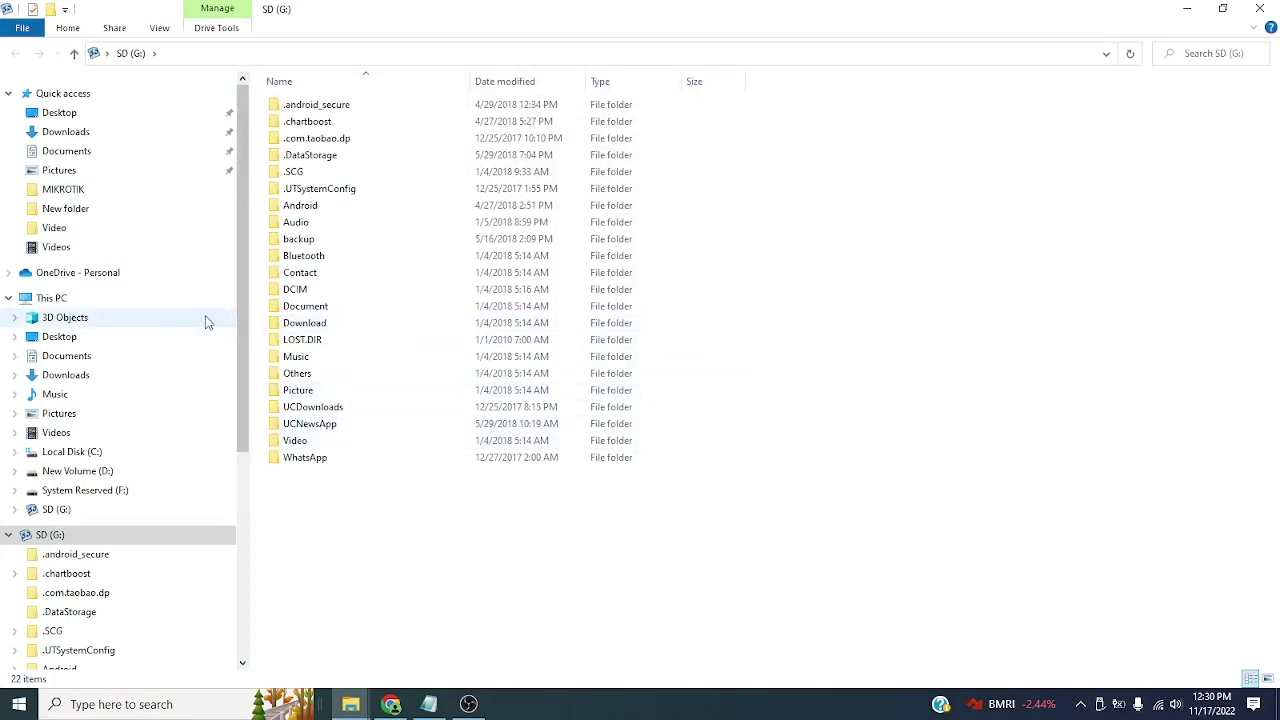
# Open Computer Management for This PC and show Disk Management
pyautogui.rightClick(75, 301)
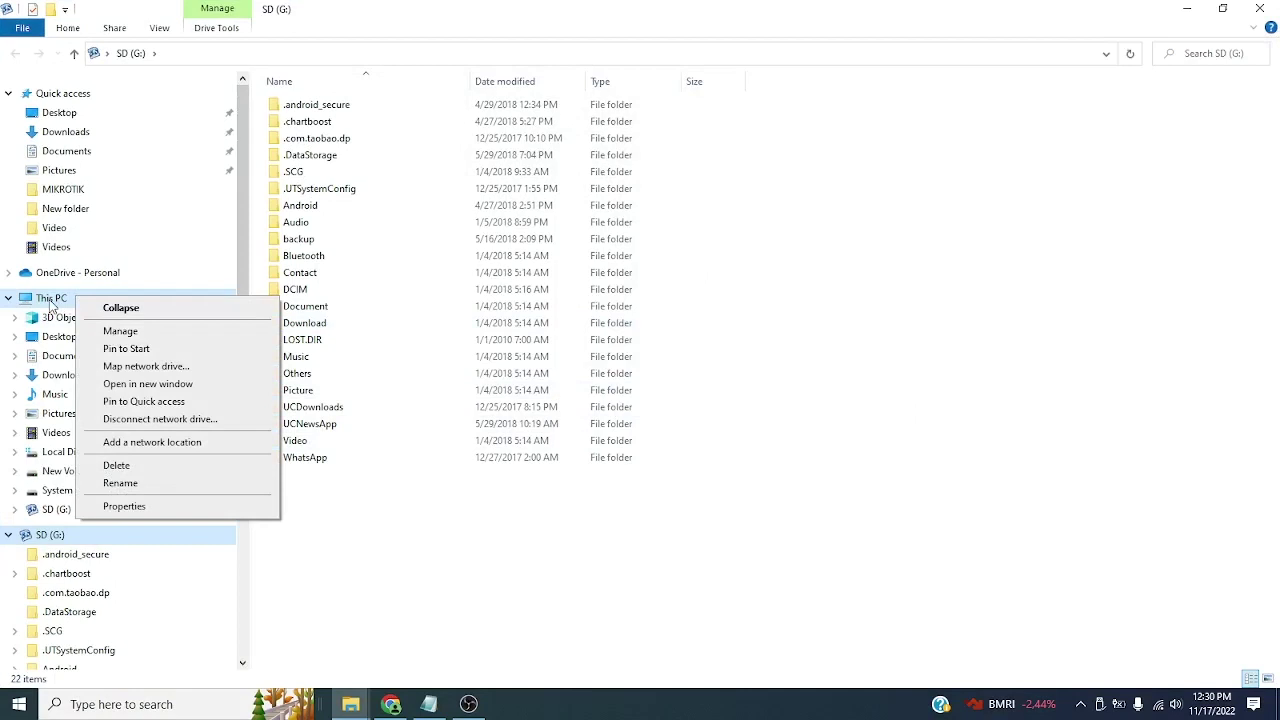
pyautogui.click(50, 302)
pyautogui.rightClick(48, 298)
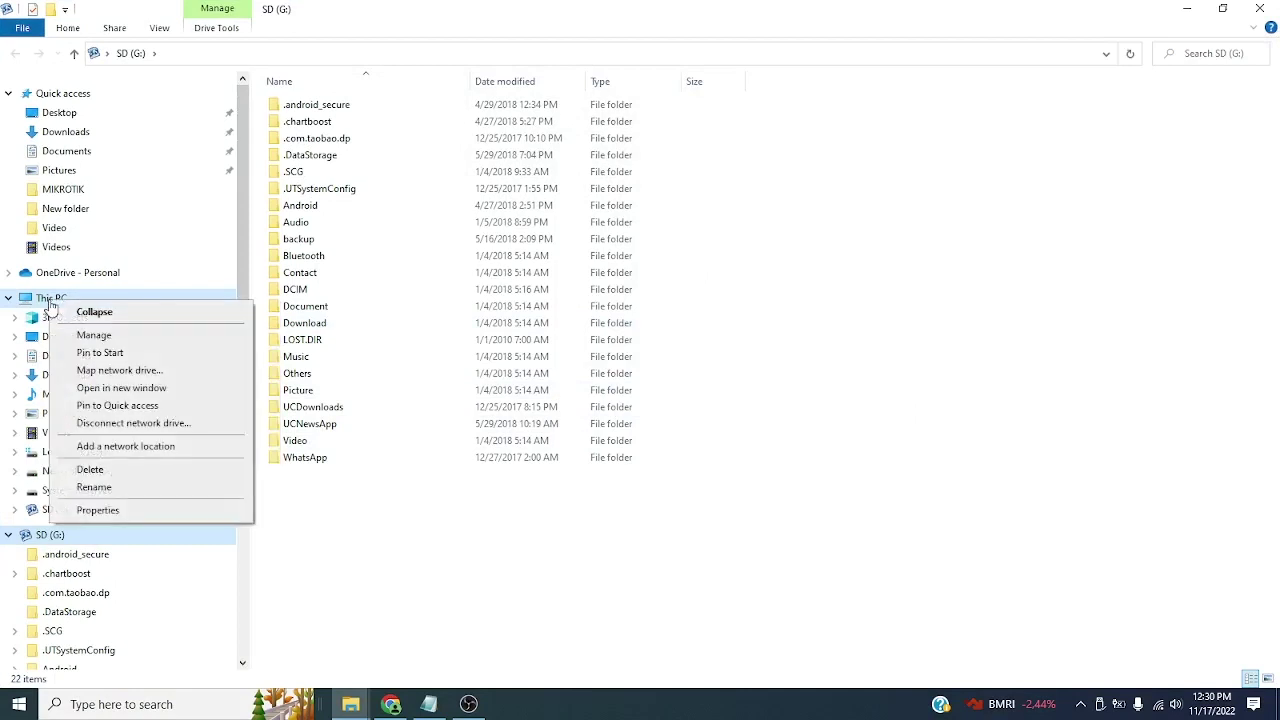
pyautogui.click(94, 336)
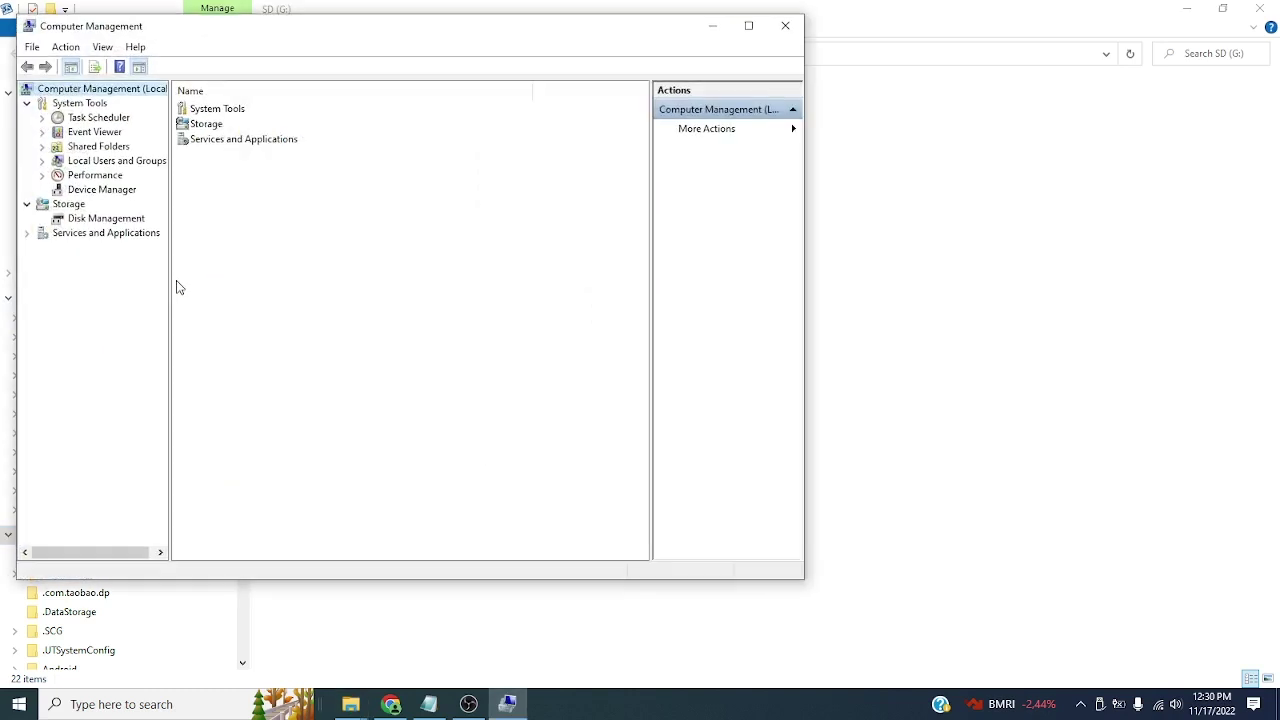
pyautogui.click(90, 220)
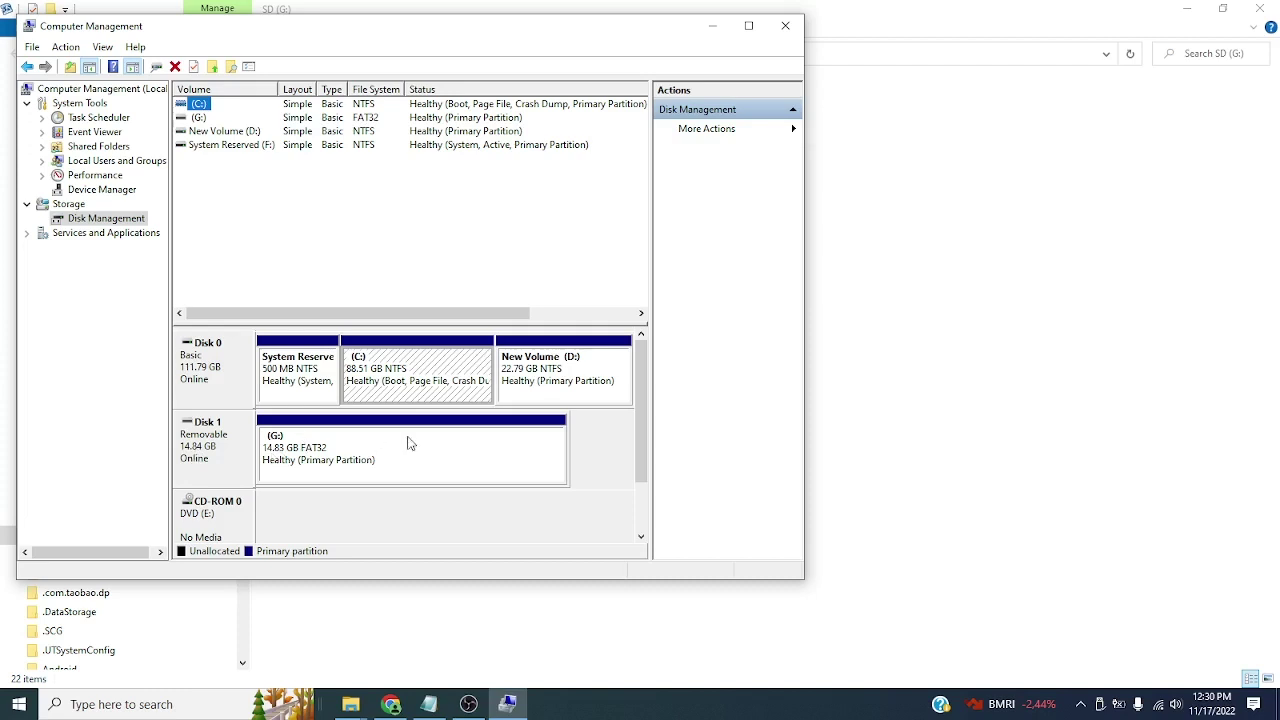
# Try to quick-format volume G: on Disk 1 as FAT32 with the label New Volume and the default allocation unit size
pyautogui.rightClick(314, 453)
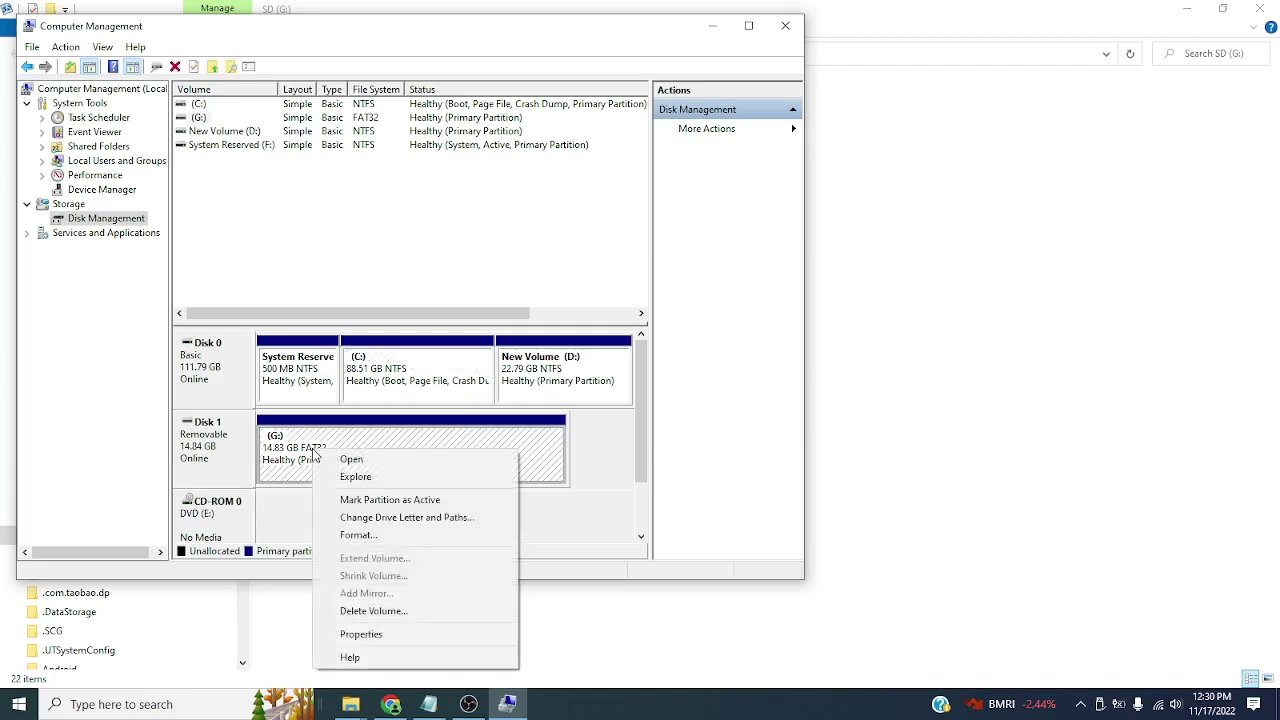
pyautogui.click(369, 541)
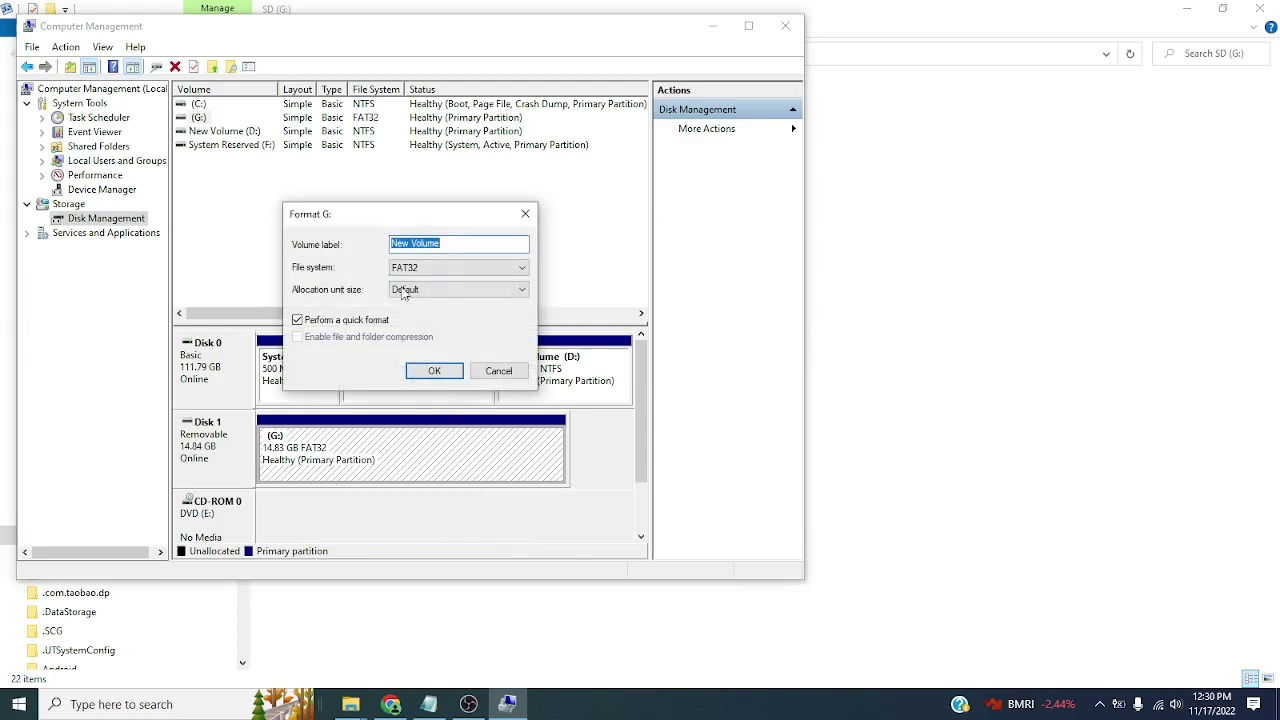
pyautogui.click(434, 372)
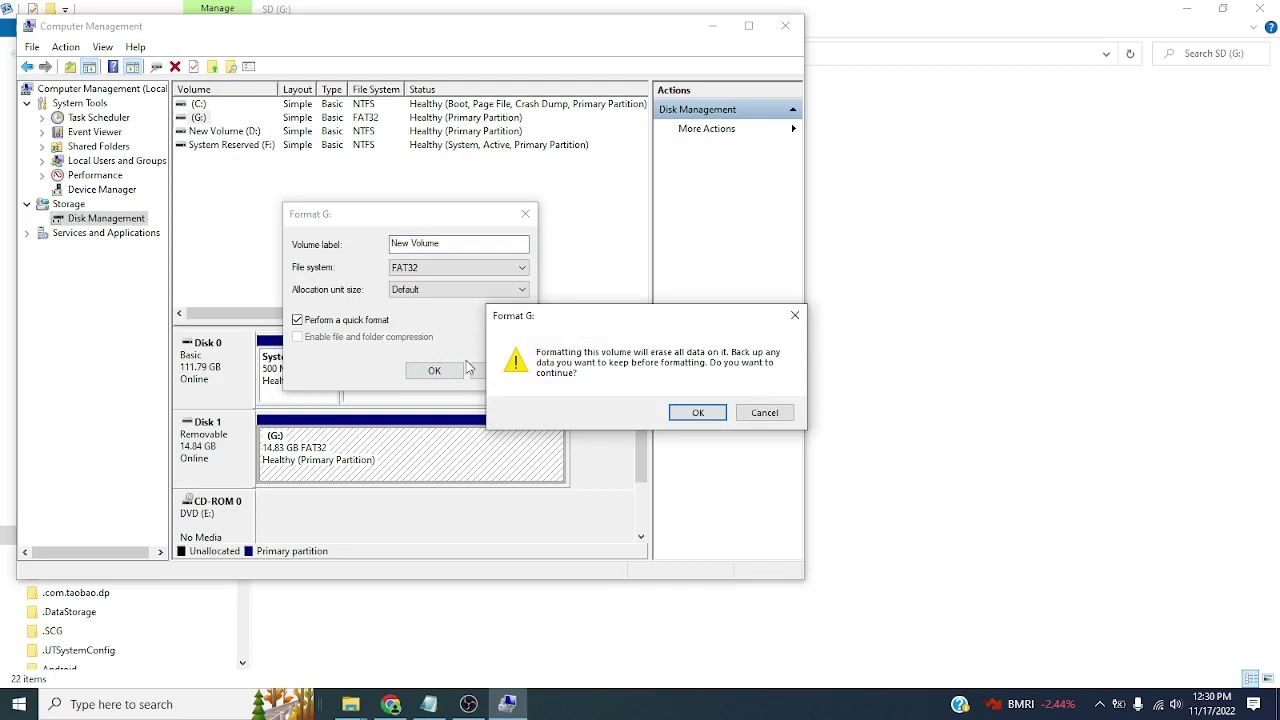
pyautogui.click(697, 413)
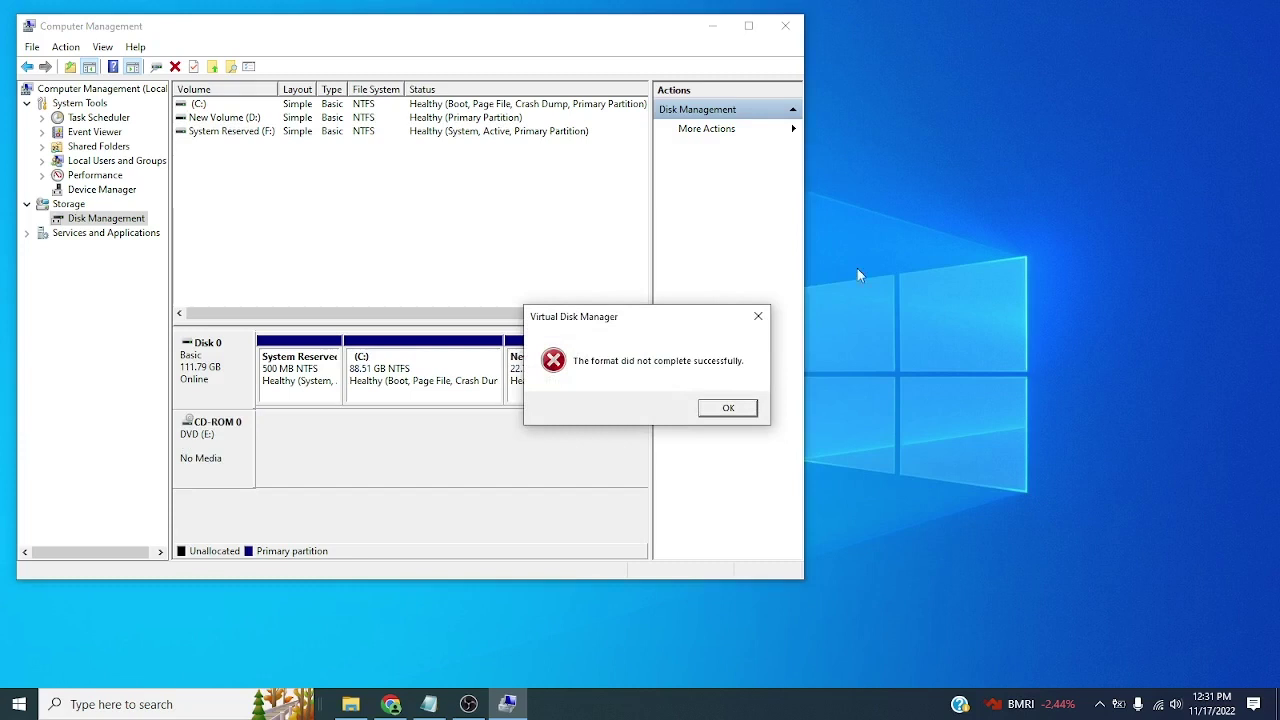
pyautogui.click(731, 406)
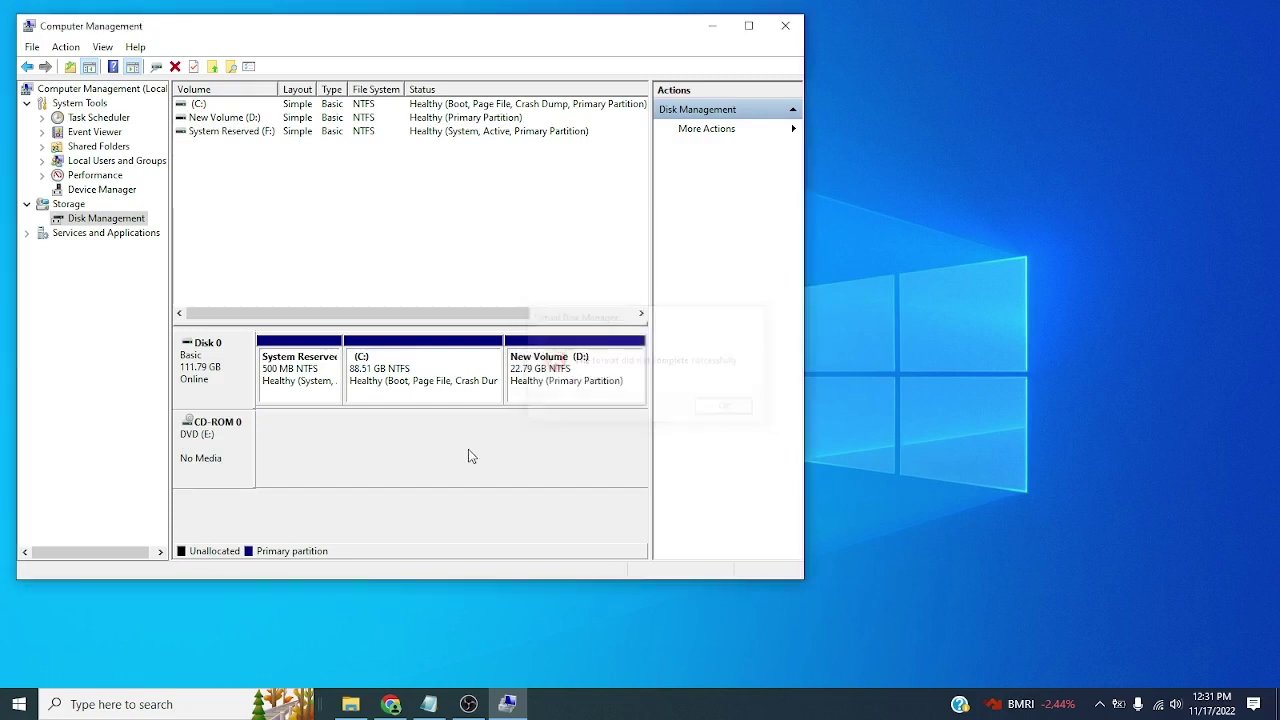
pyautogui.rightClick(939, 165)
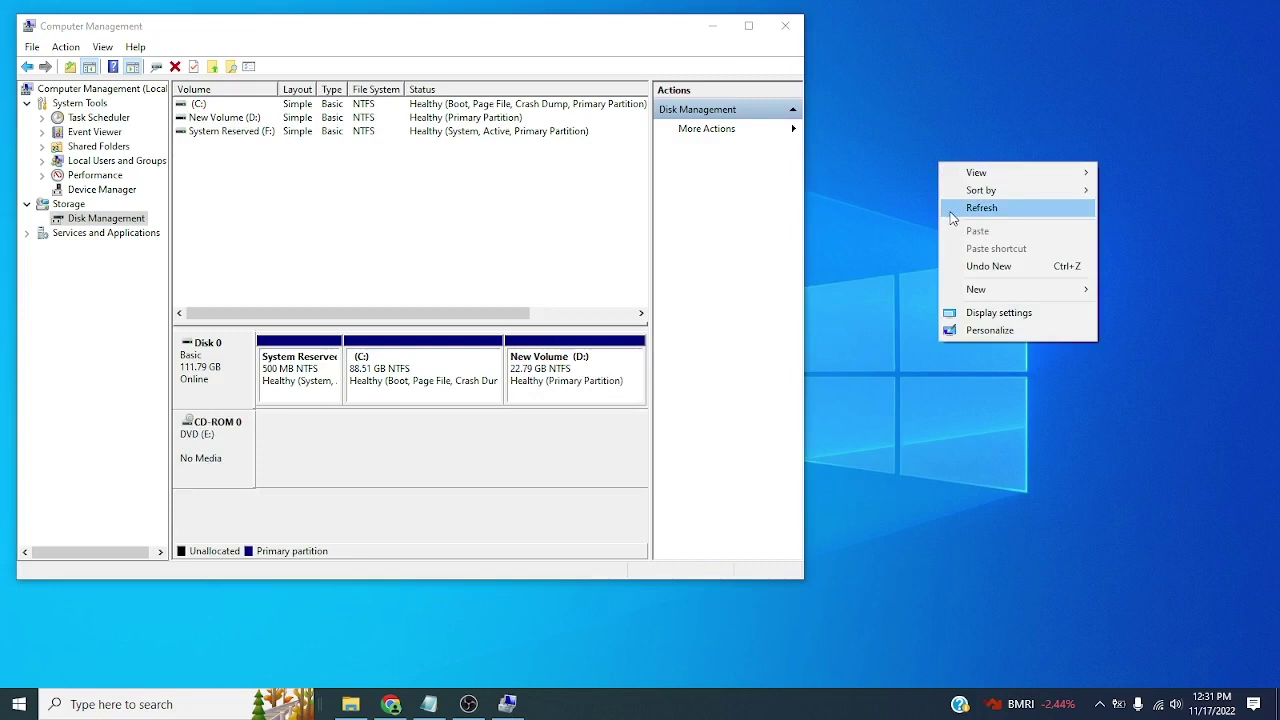
pyautogui.click(950, 210)
pyautogui.rightClick(935, 203)
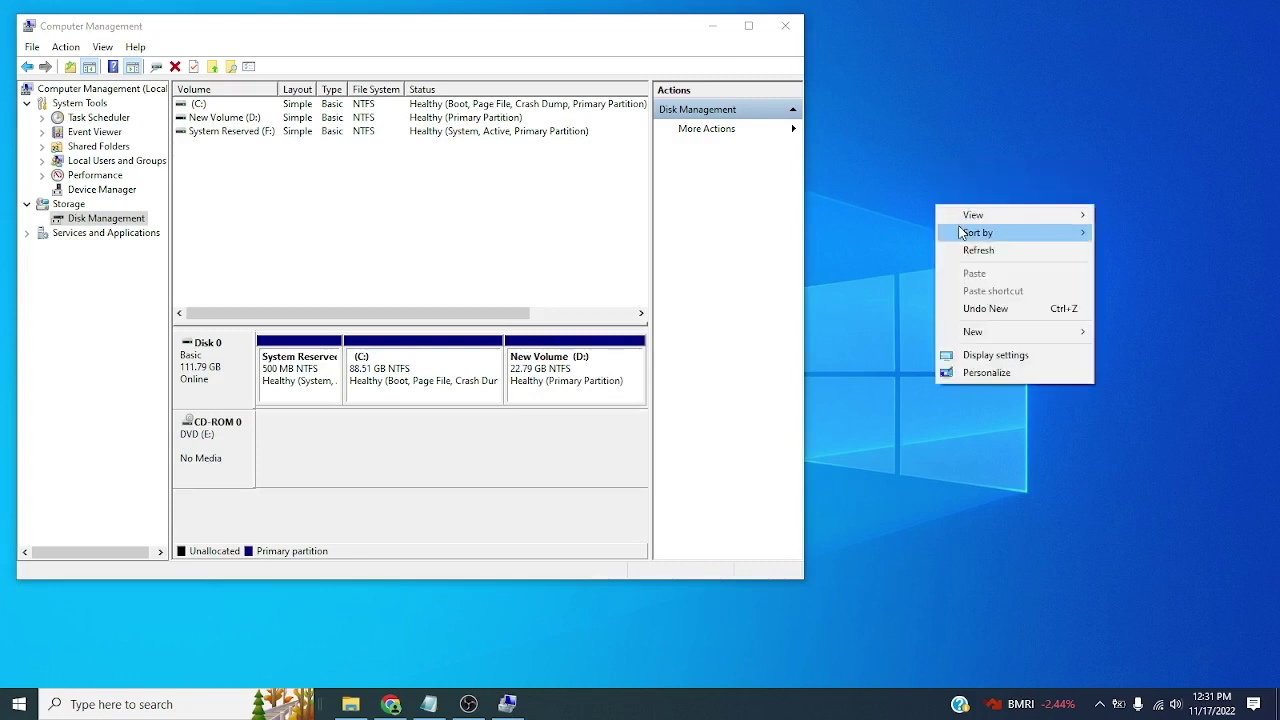
pyautogui.click(966, 251)
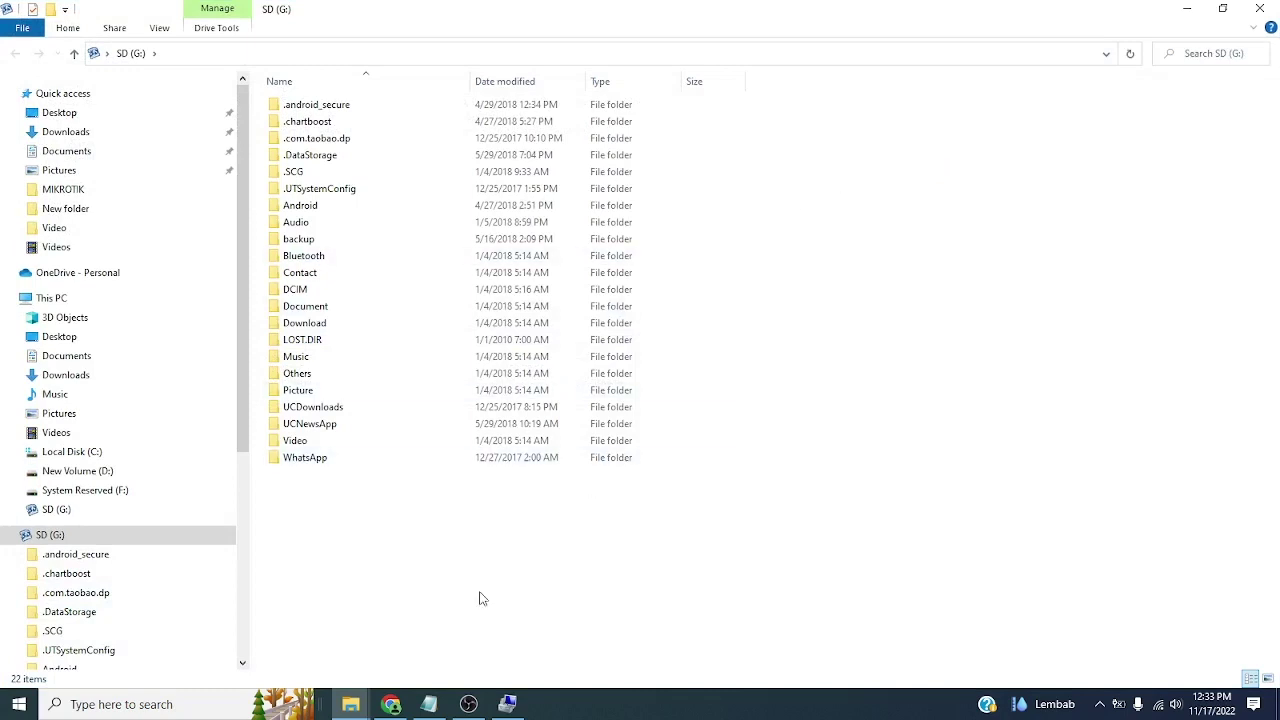
# Switch to the File Explorer window showing the Brows folder
pyautogui.click(355, 705)
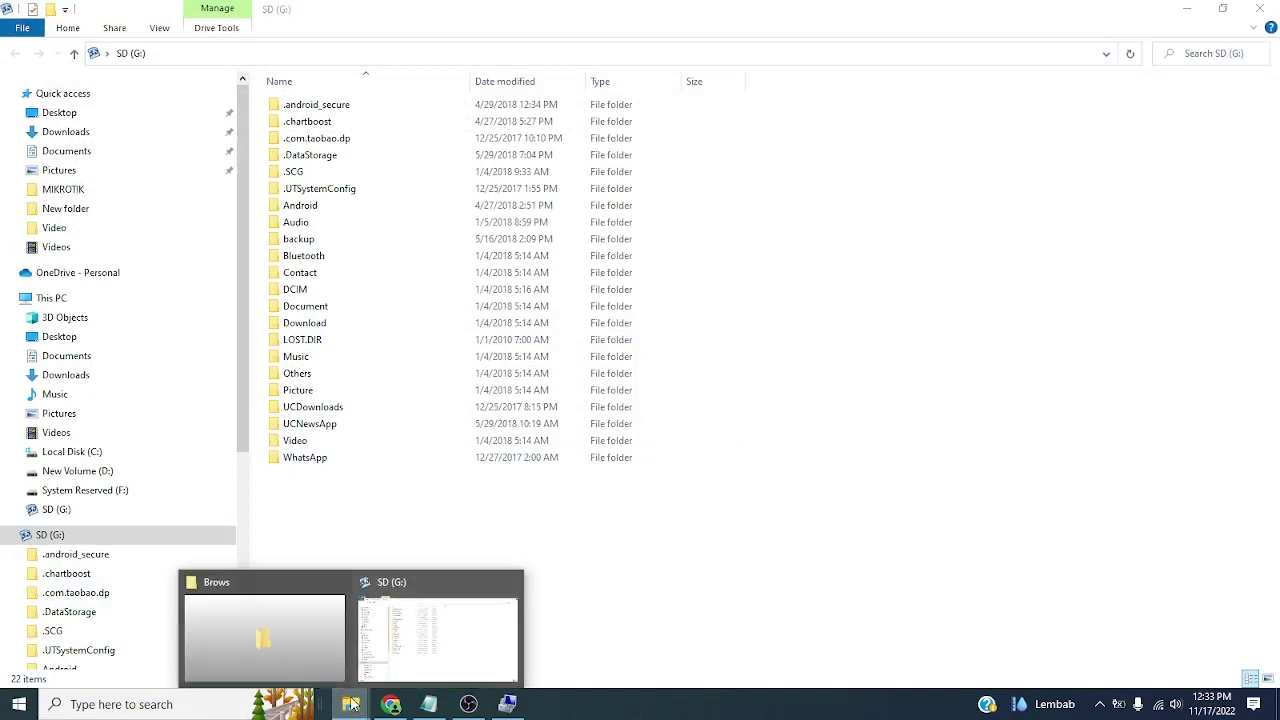
pyautogui.moveTo(356, 678)
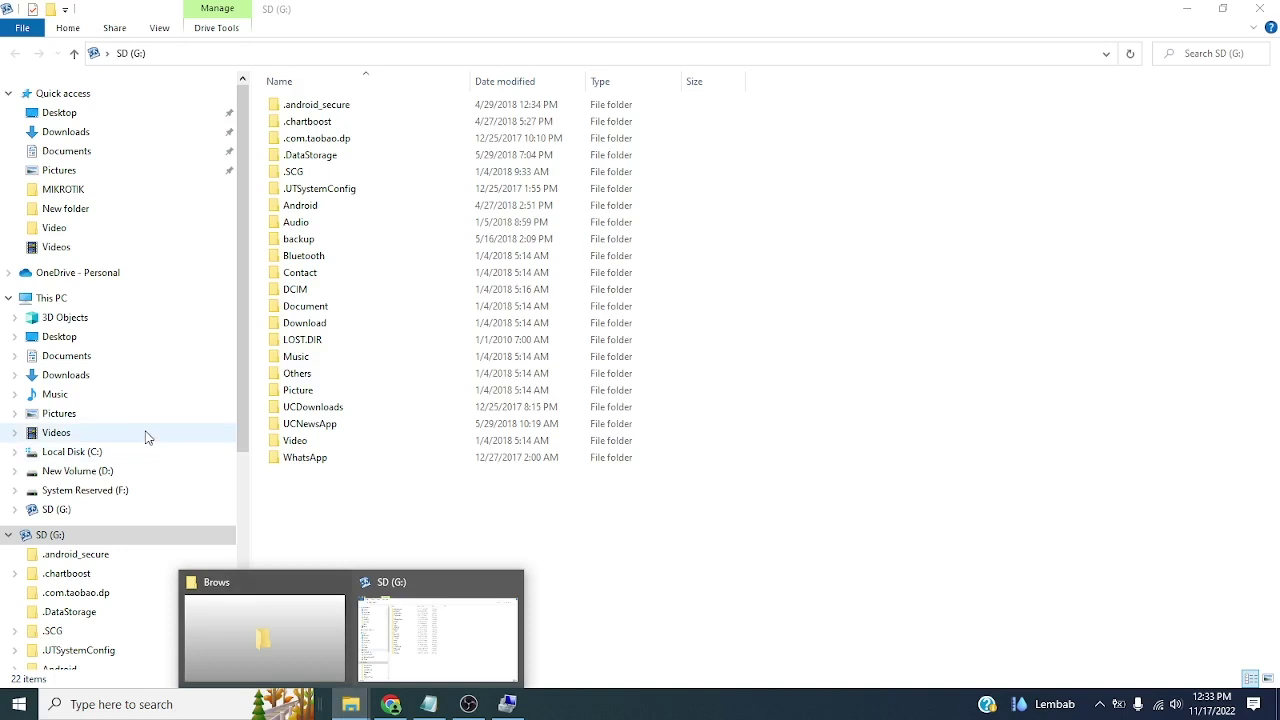
pyautogui.click(224, 623)
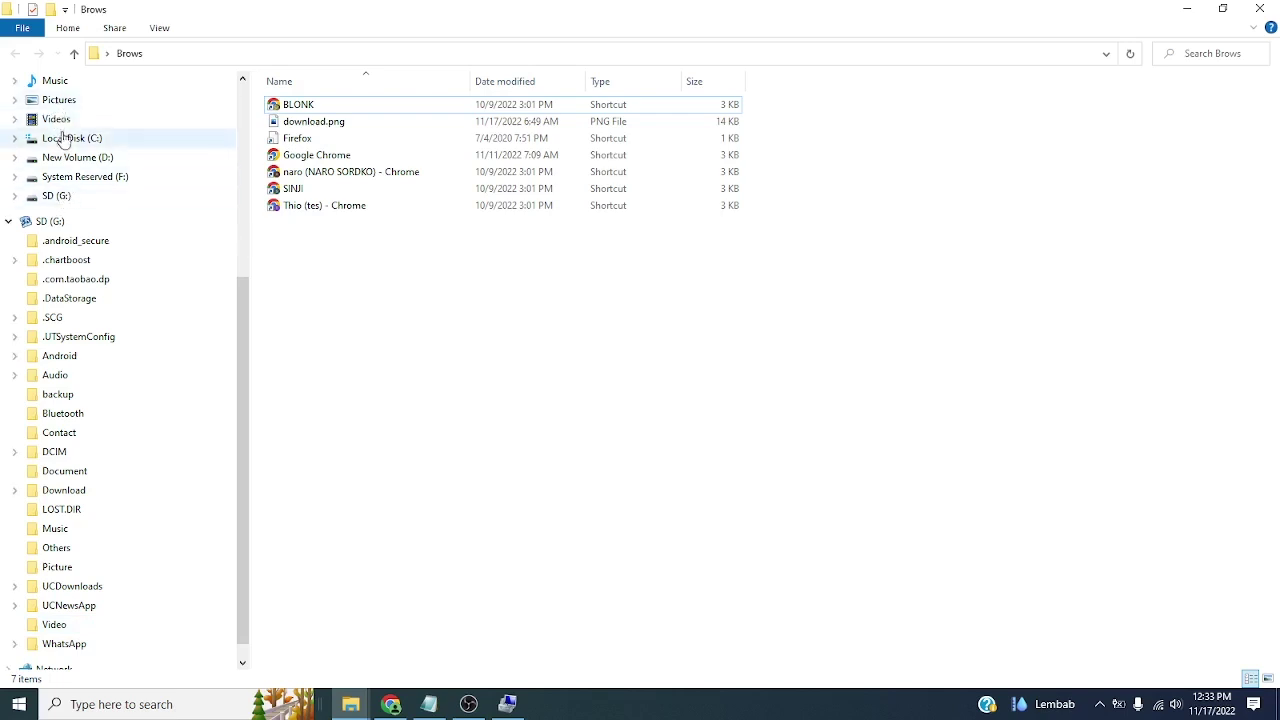
# Open Computer Management for This PC and show the disks and volumes in Disk Management
pyautogui.scroll(2, 106, 220)
pyautogui.scroll(2, 106, 220)
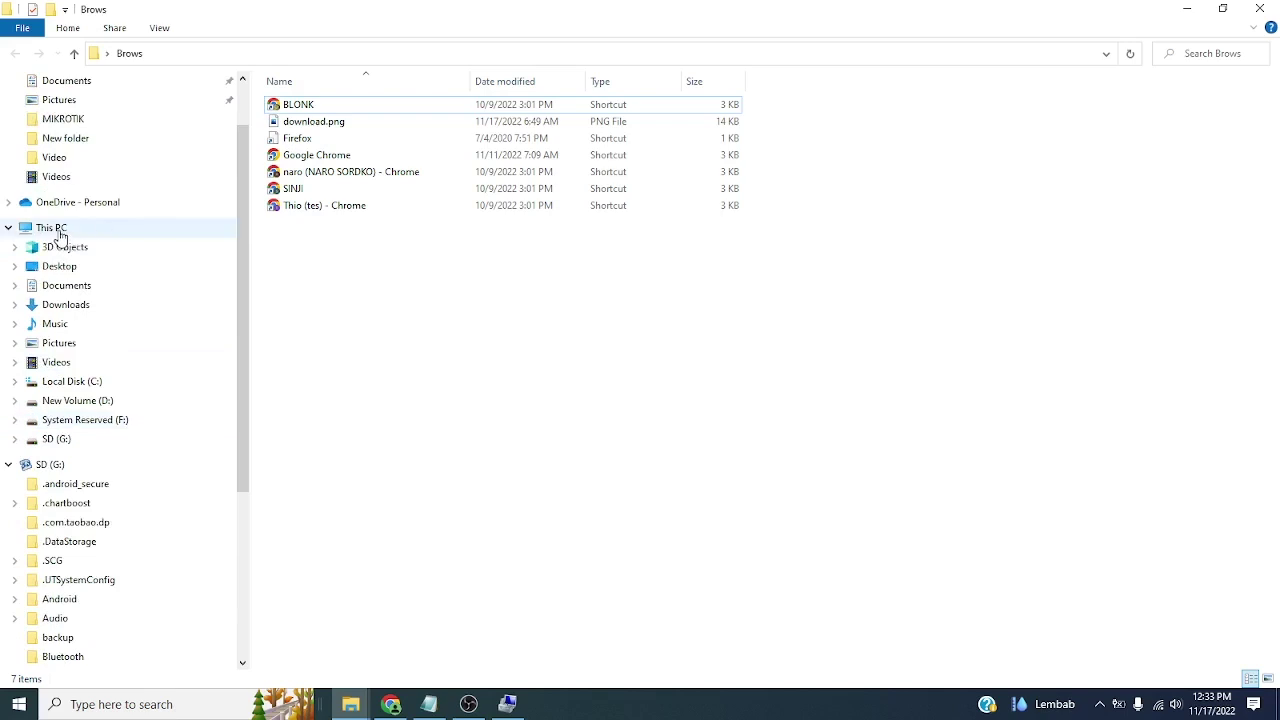
pyautogui.rightClick(63, 233)
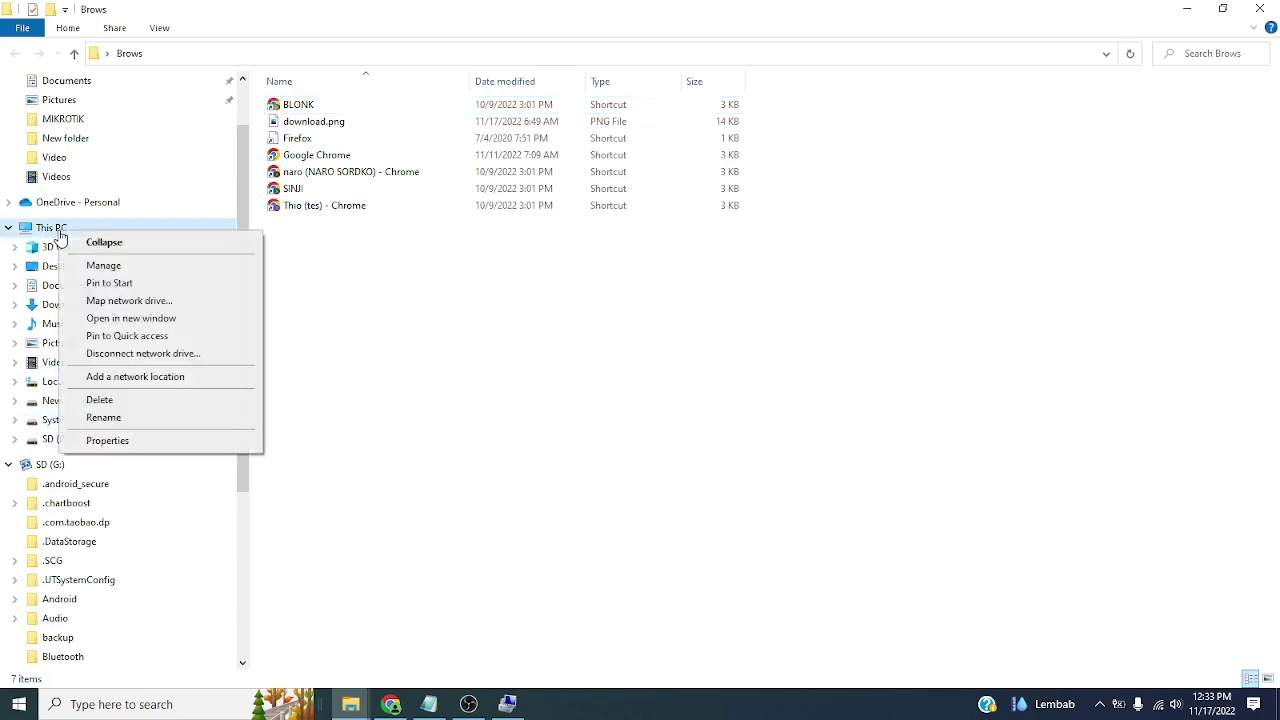
pyautogui.click(104, 266)
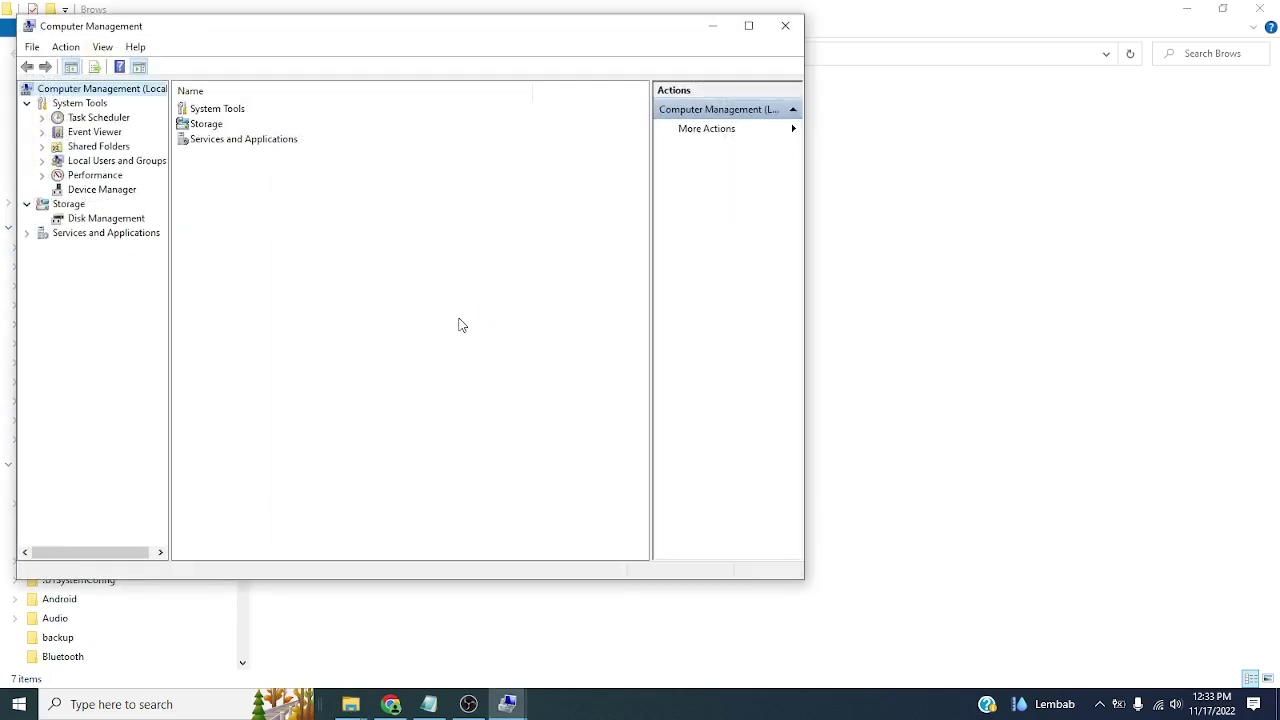
pyautogui.click(104, 219)
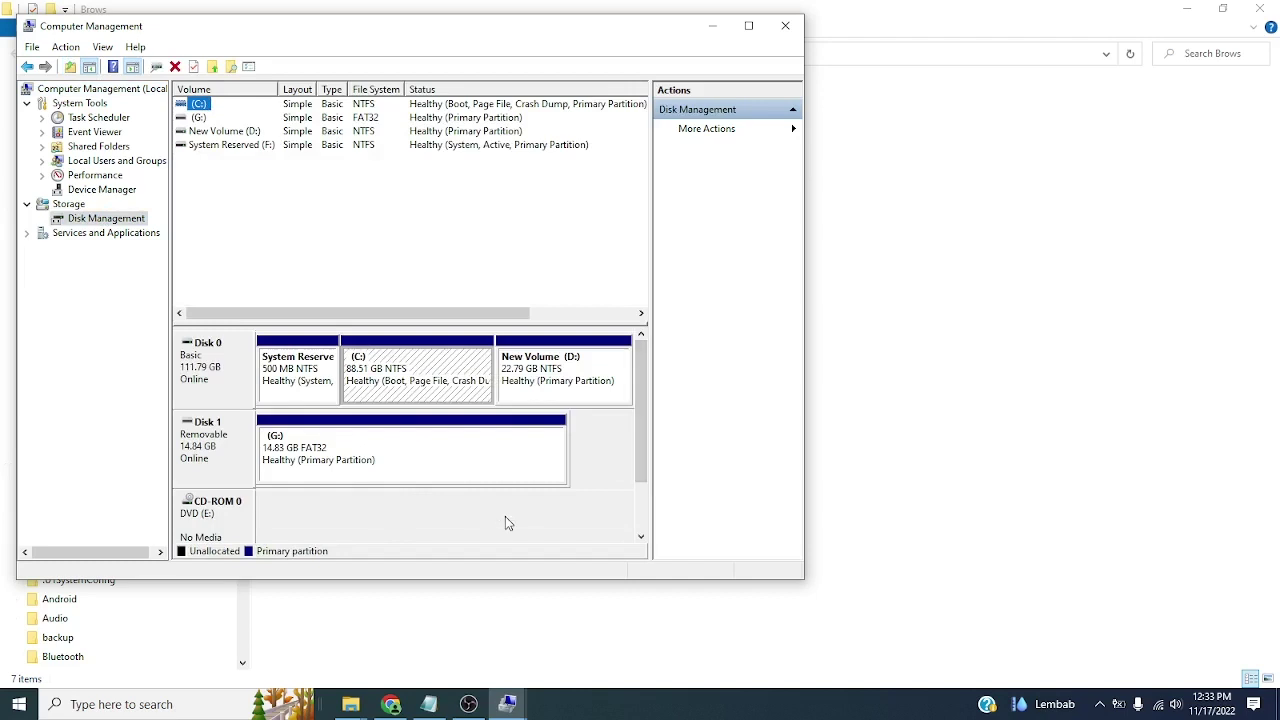
# Search for Command Prompt, run it as administrator and bring its window to the front
pyautogui.press('super')
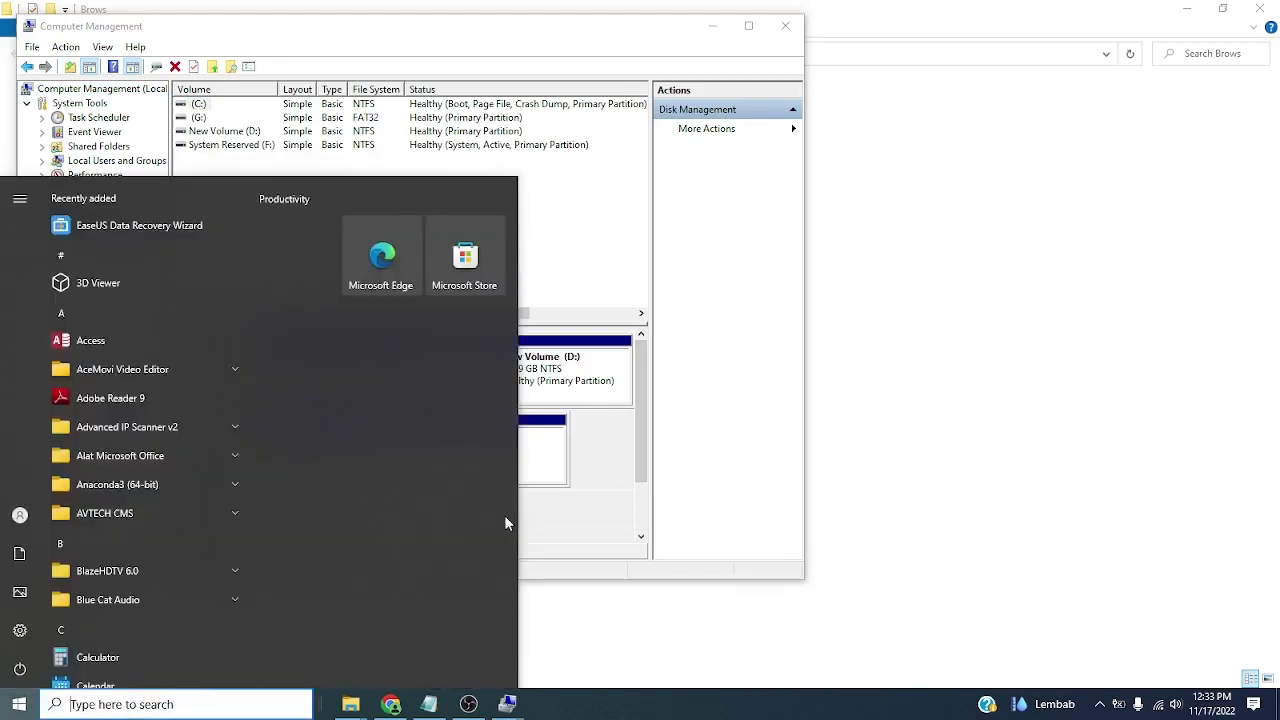
pyautogui.write('c')
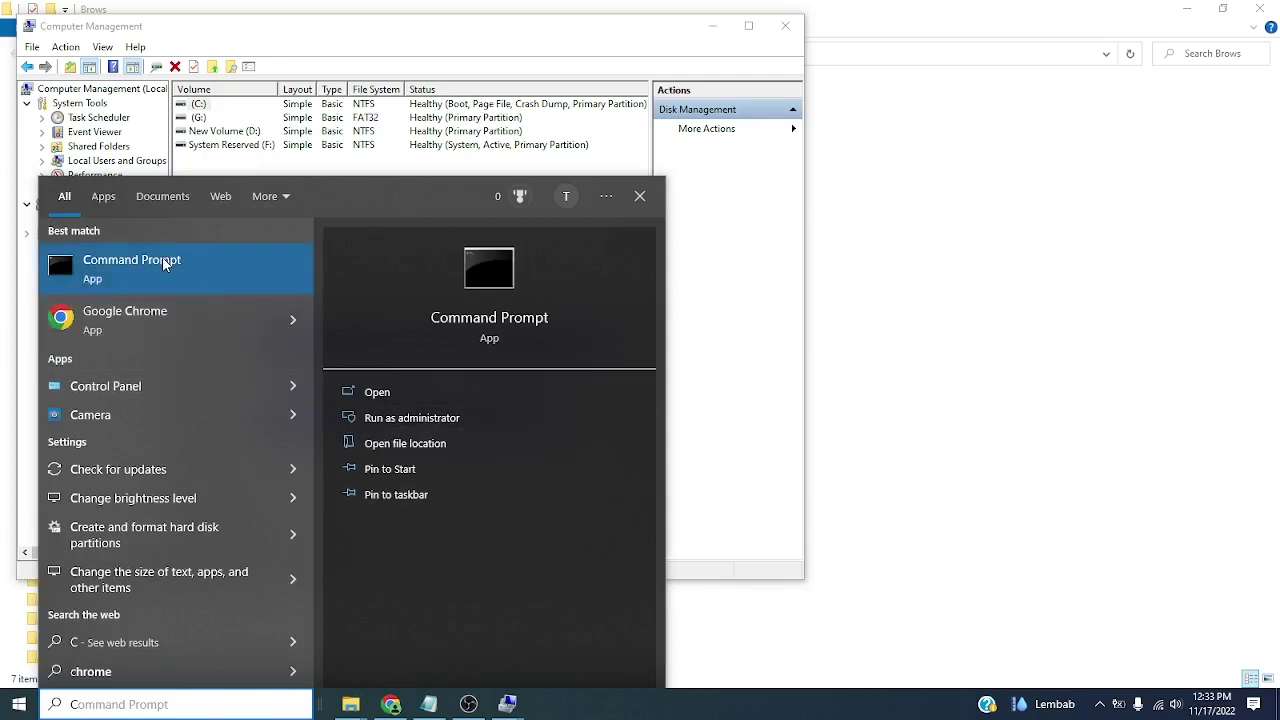
pyautogui.rightClick(165, 263)
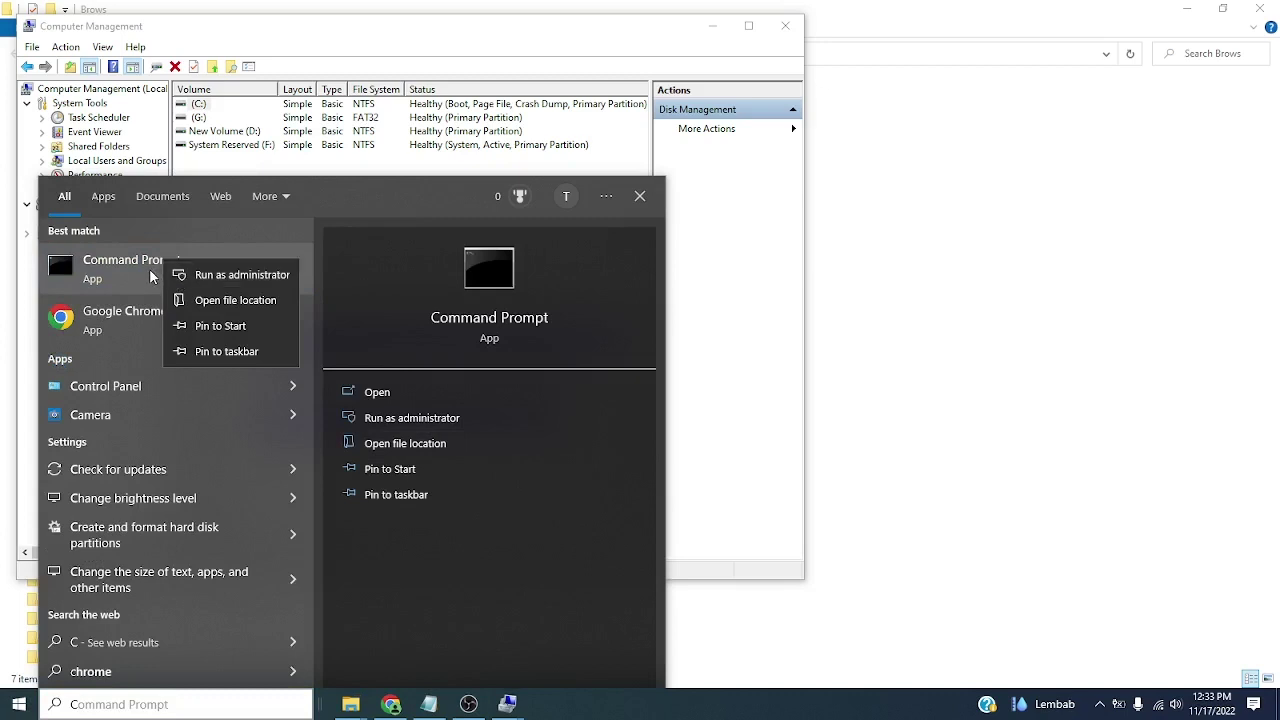
pyautogui.click(222, 279)
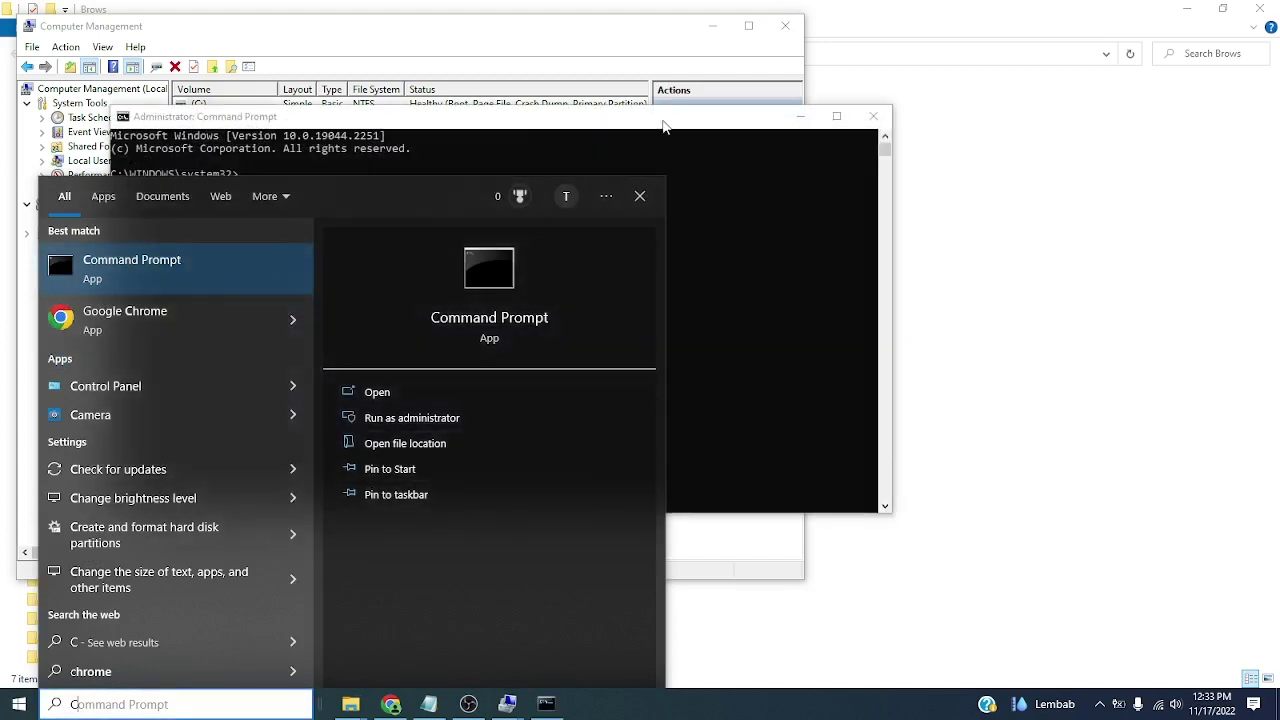
pyautogui.click(660, 116)
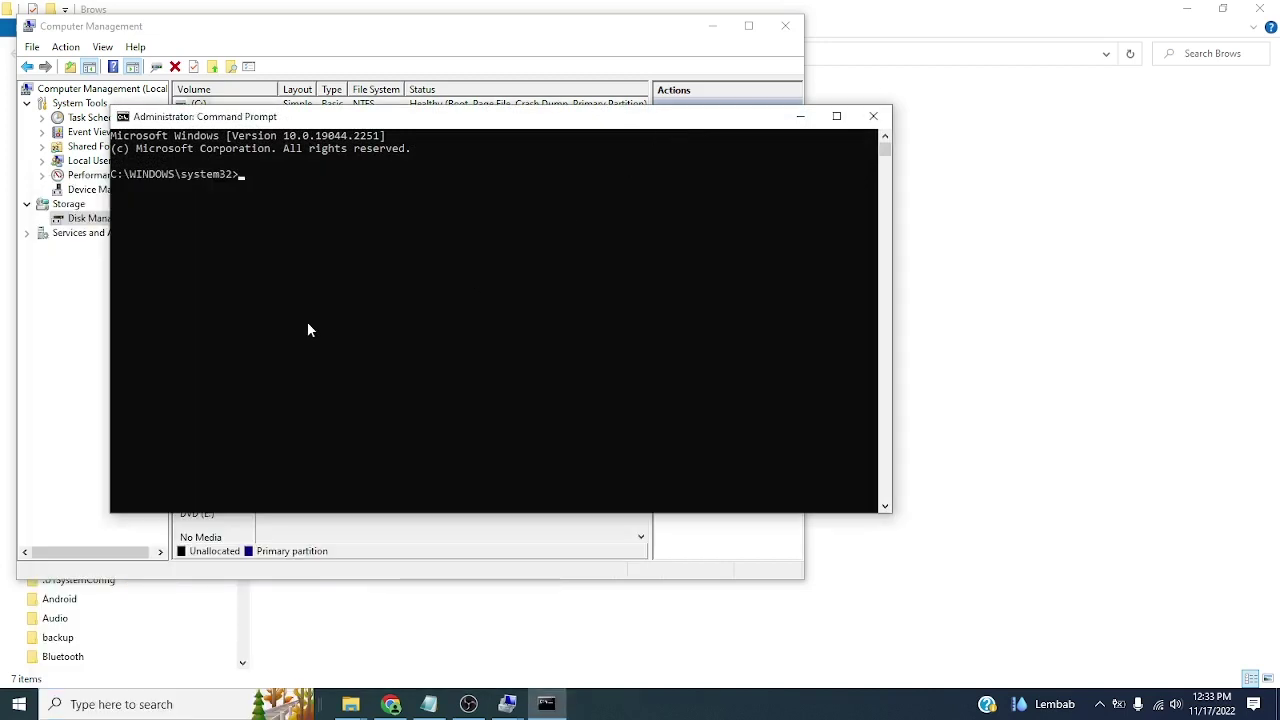
# Start DISKPART in the administrator Command Prompt and list the disks with LIST DISK
pyautogui.write('DISKPART')
pyautogui.press('Return')
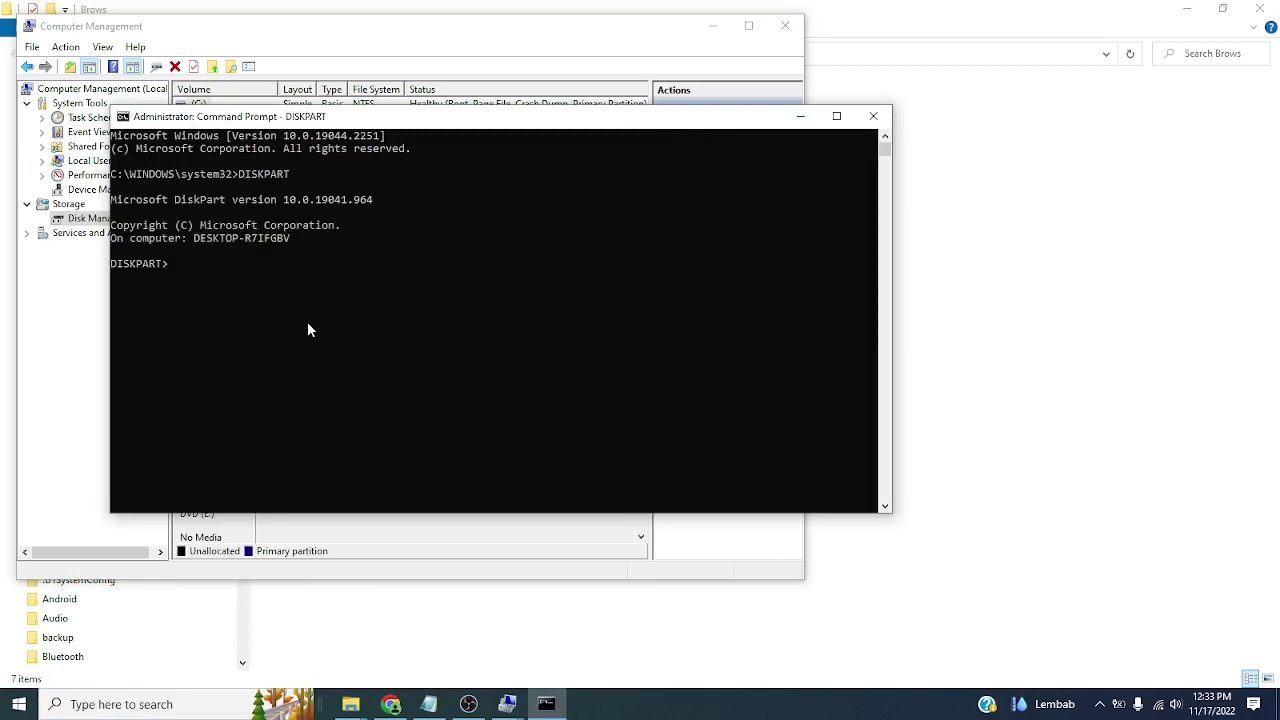
pyautogui.write('LIST DISK')
pyautogui.press('Return')
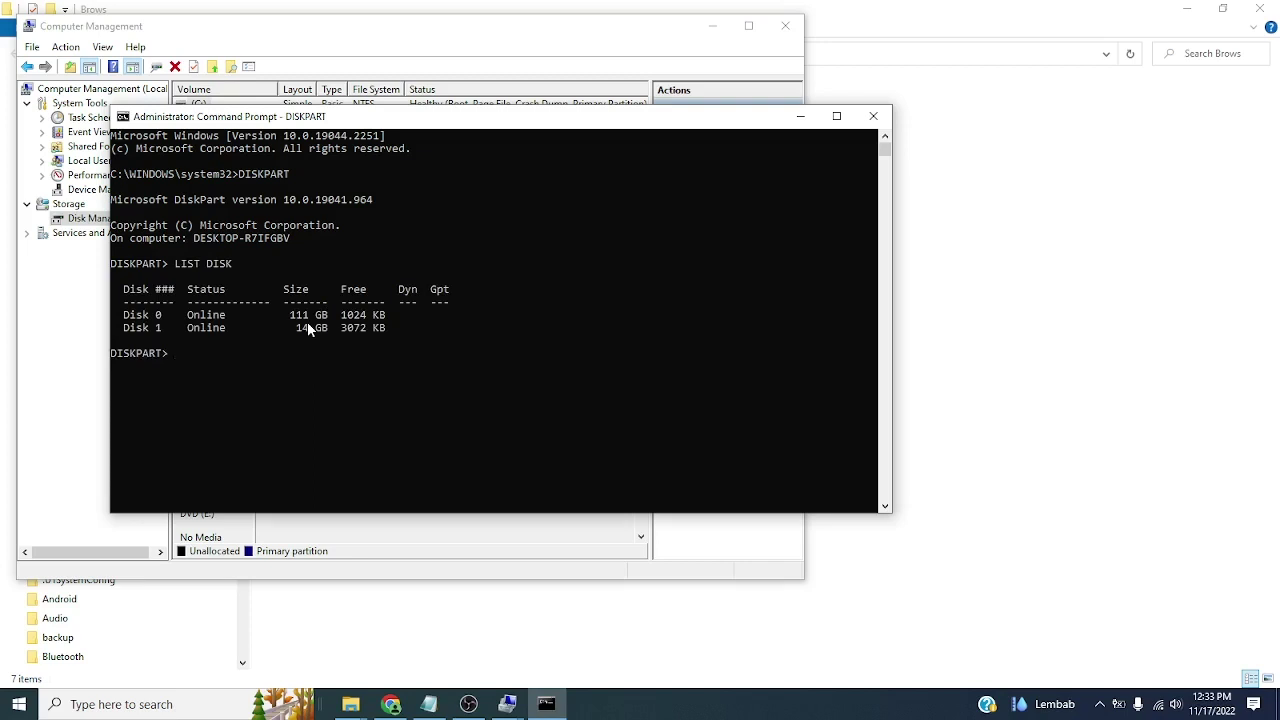
# Try SELECT DISK without a number, list the disks again and select the SD card with SELECT DISK 1
pyautogui.write('SELECT DISK')
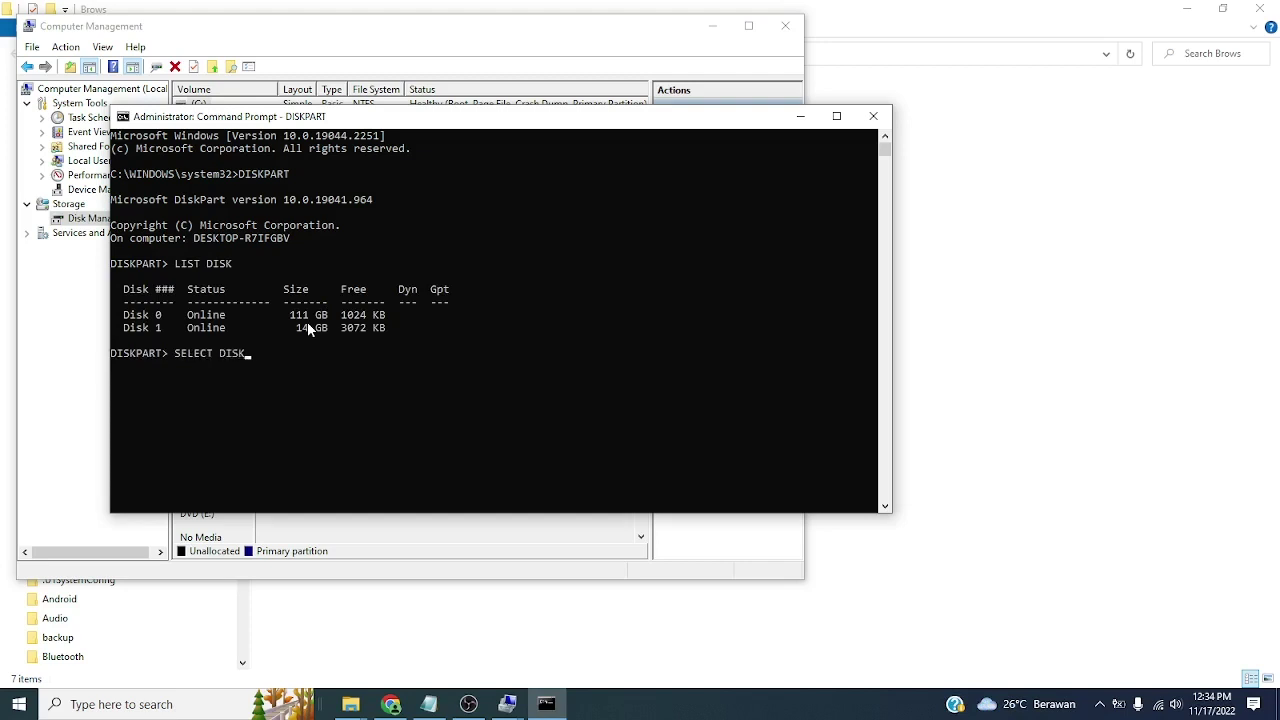
pyautogui.press('Return')
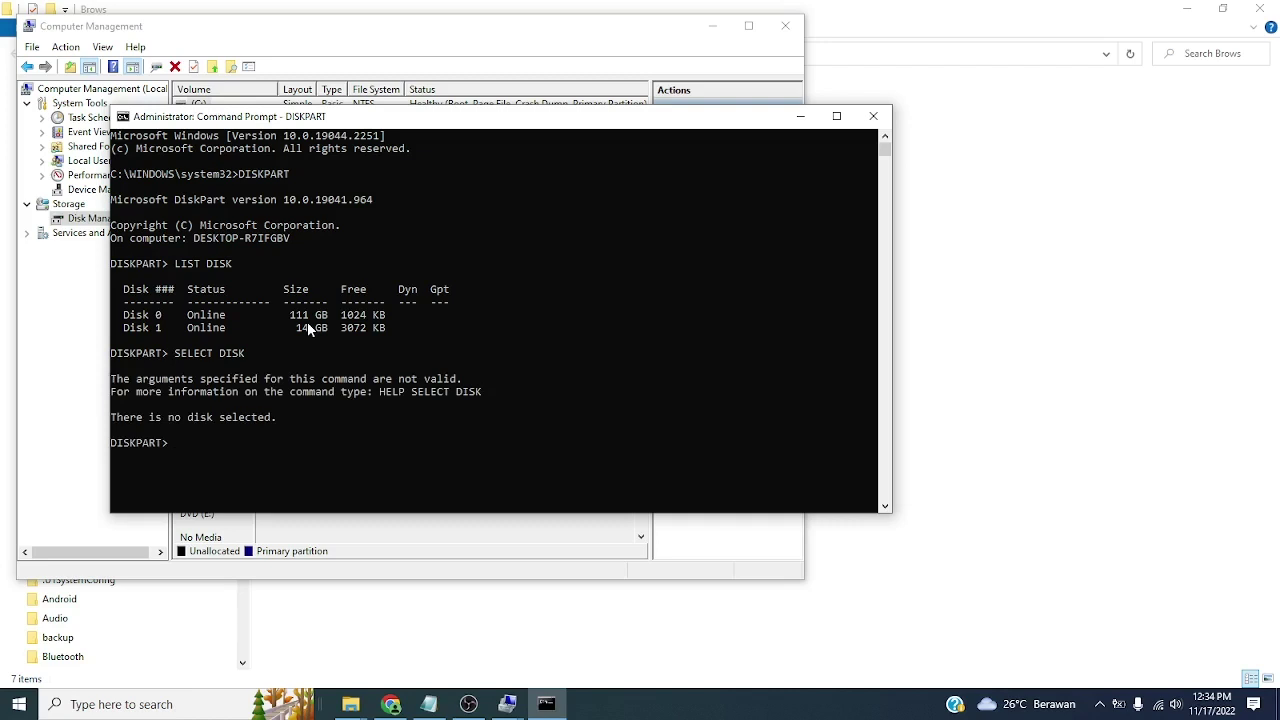
pyautogui.write('LIST DISK')
pyautogui.press('Return')
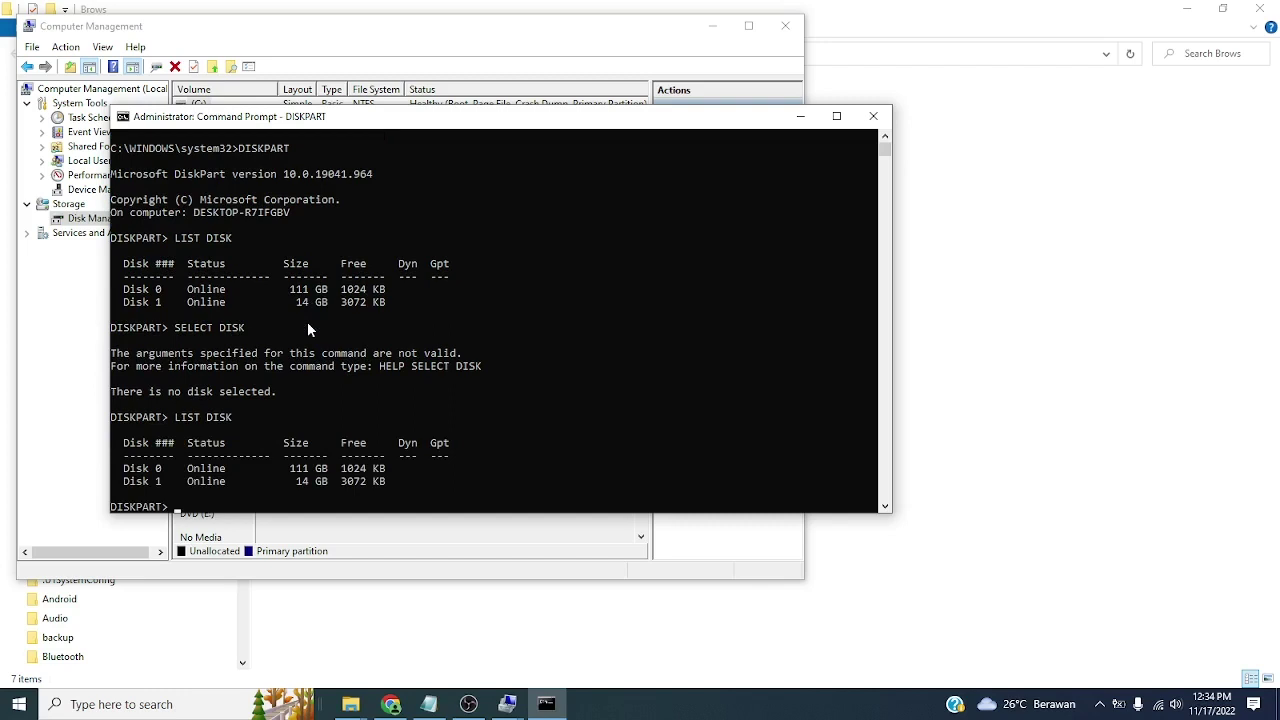
pyautogui.write('SELECT DISK 1')
pyautogui.press('Return')
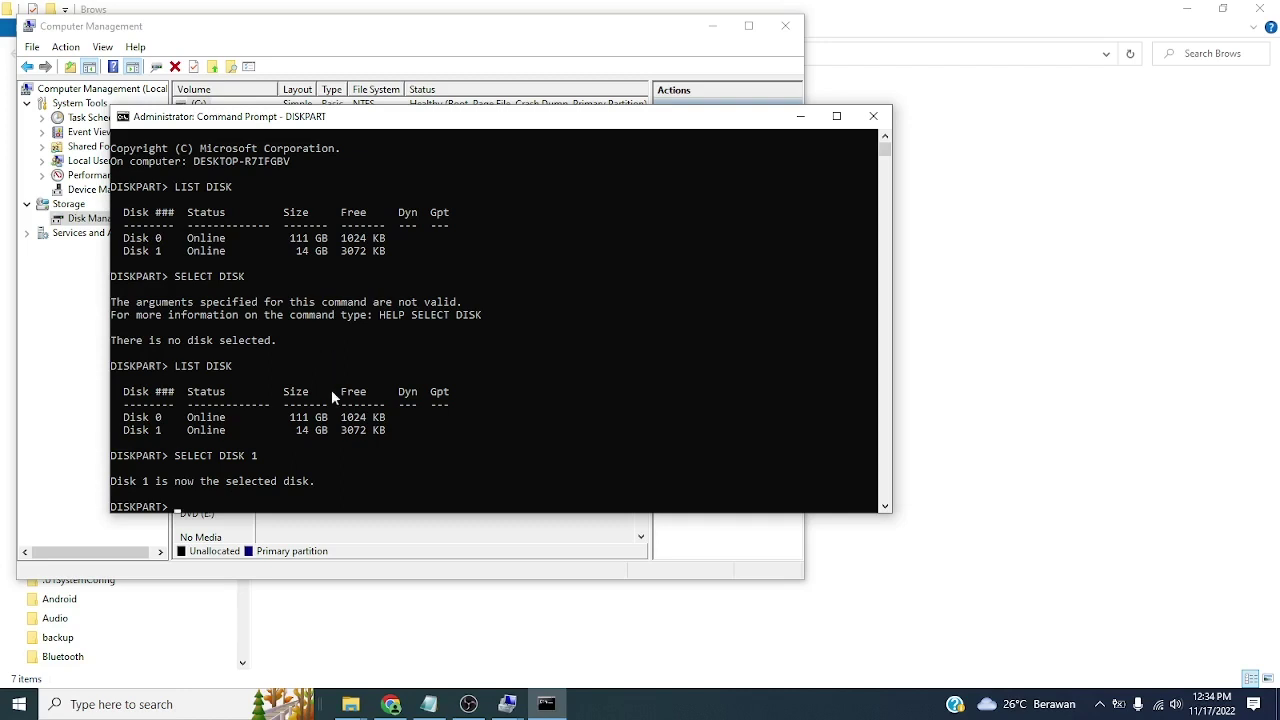
# Copy ATTRIBUTE DISK CLEAR READONLY from the Notepad document and run it in DiskPart on the selected disk
pyautogui.click(444, 710)
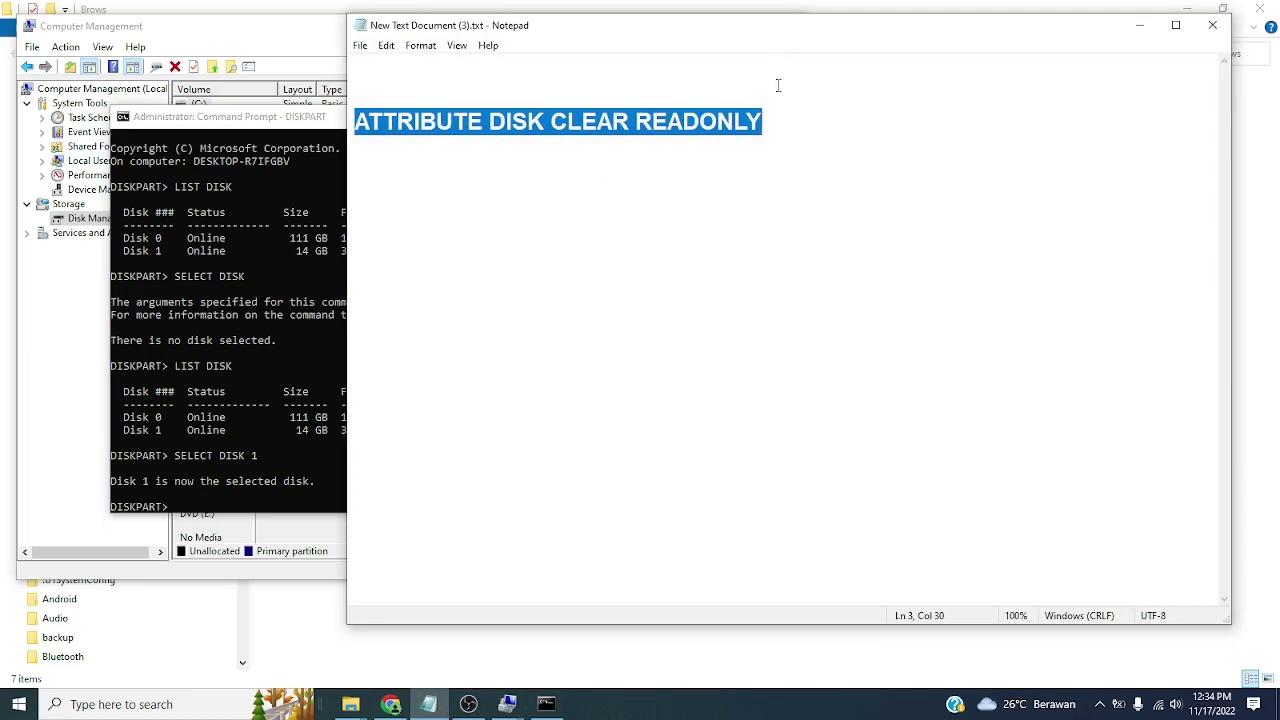
pyautogui.click(773, 122)
pyautogui.moveTo(773, 122); pyautogui.dragTo(350, 122)
pyautogui.hotkey('ctrl', 'c')
pyautogui.click(222, 505)
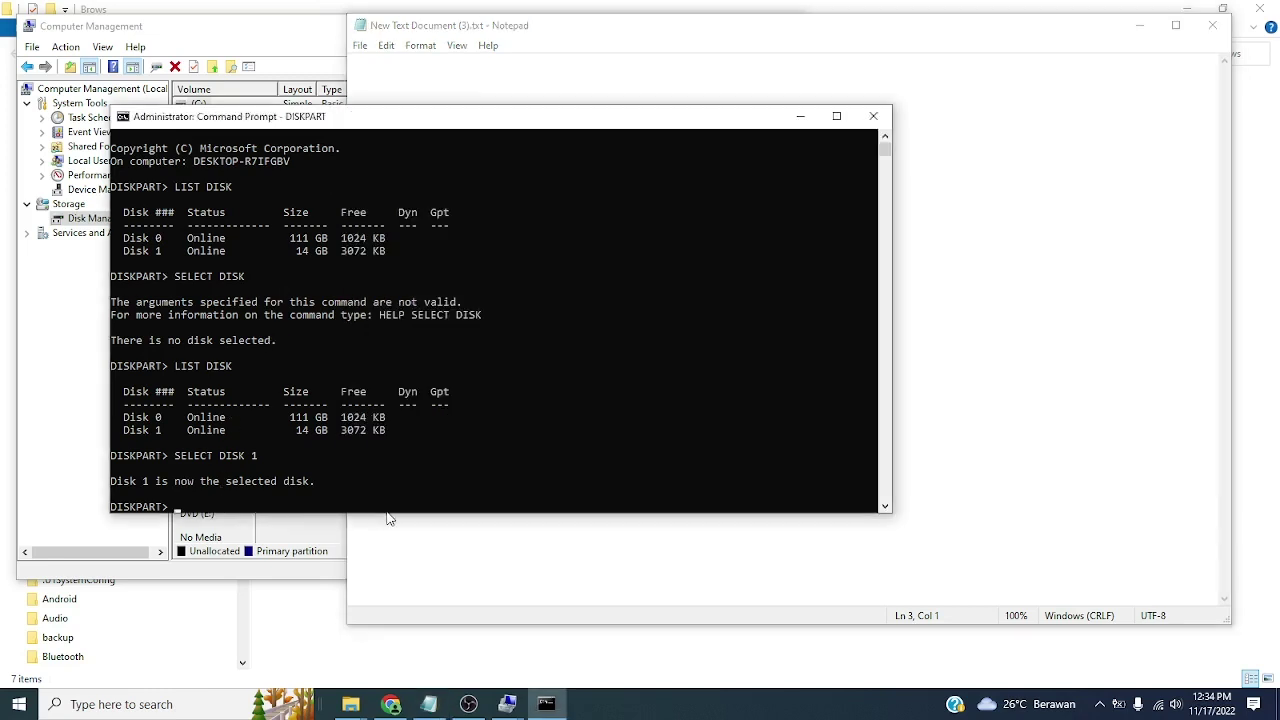
pyautogui.hotkey('ctrl', 'v')
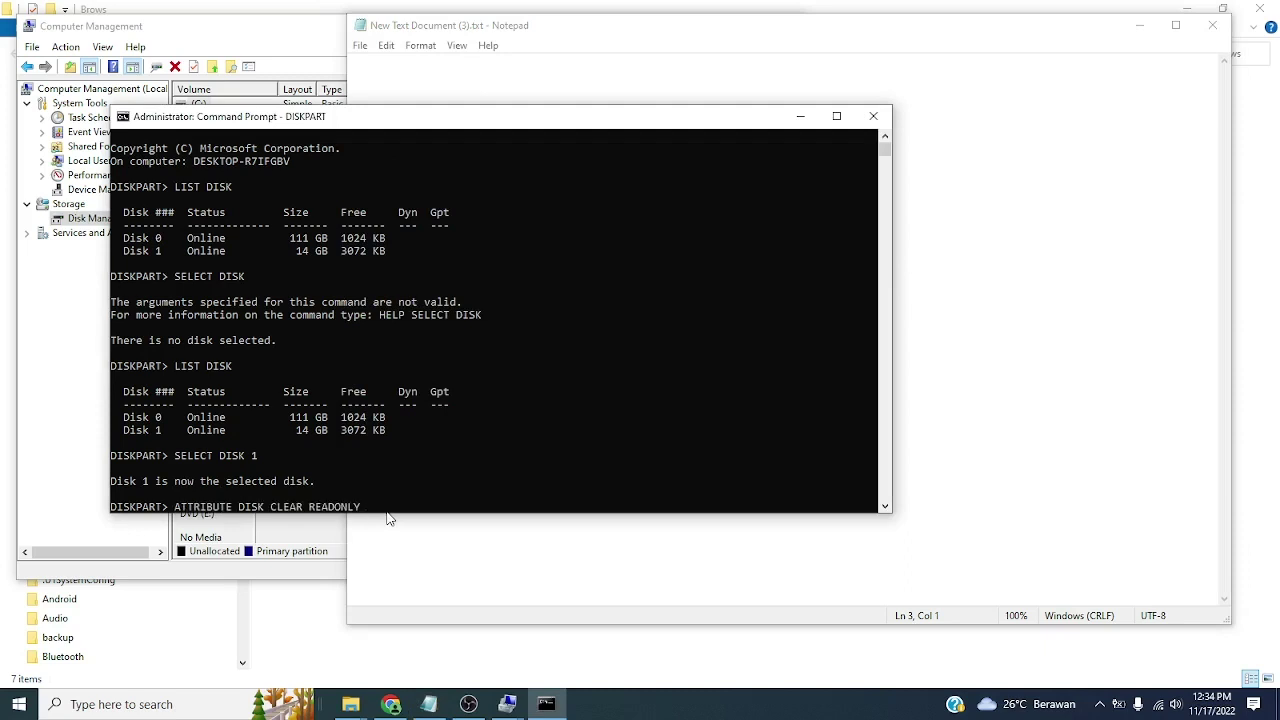
pyautogui.press('Return')
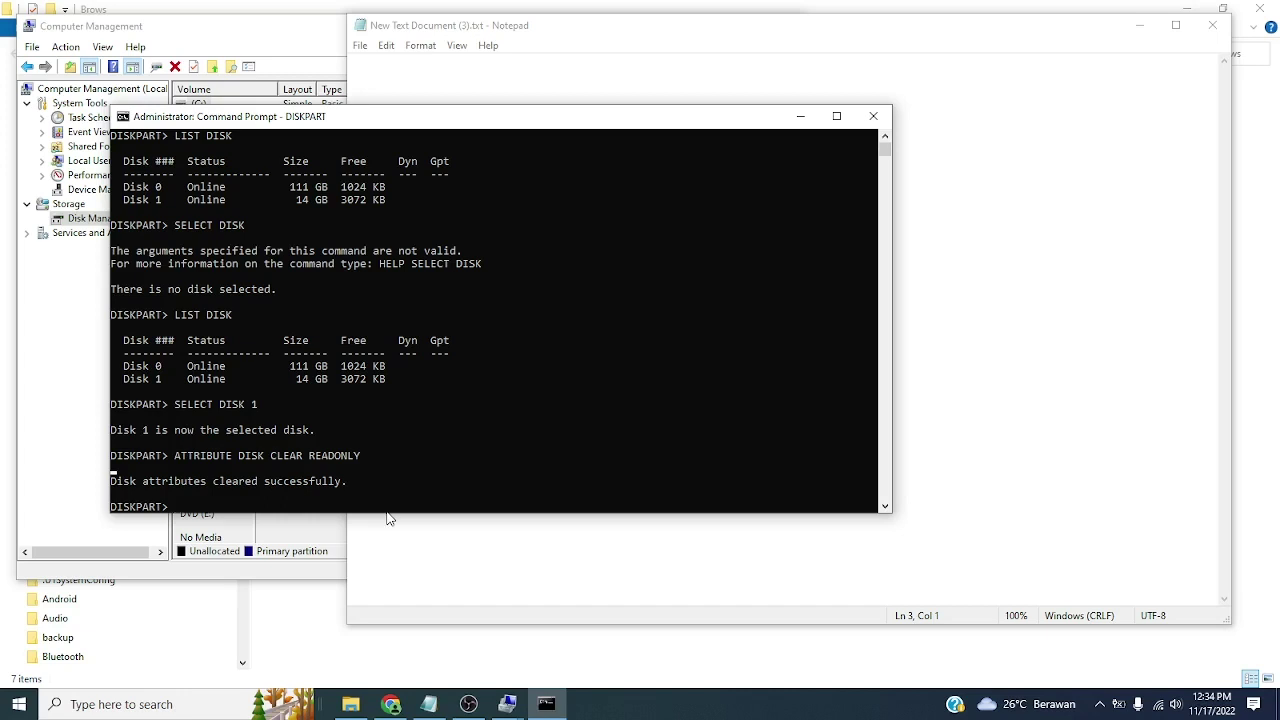
# List the disks again with LIST DISK and reselect the SD card with SELECT DISK 1
pyautogui.write('LIST DIKS')
pyautogui.press('BackSpace')
pyautogui.press('BackSpace')
pyautogui.write('SK')
pyautogui.press('Return')
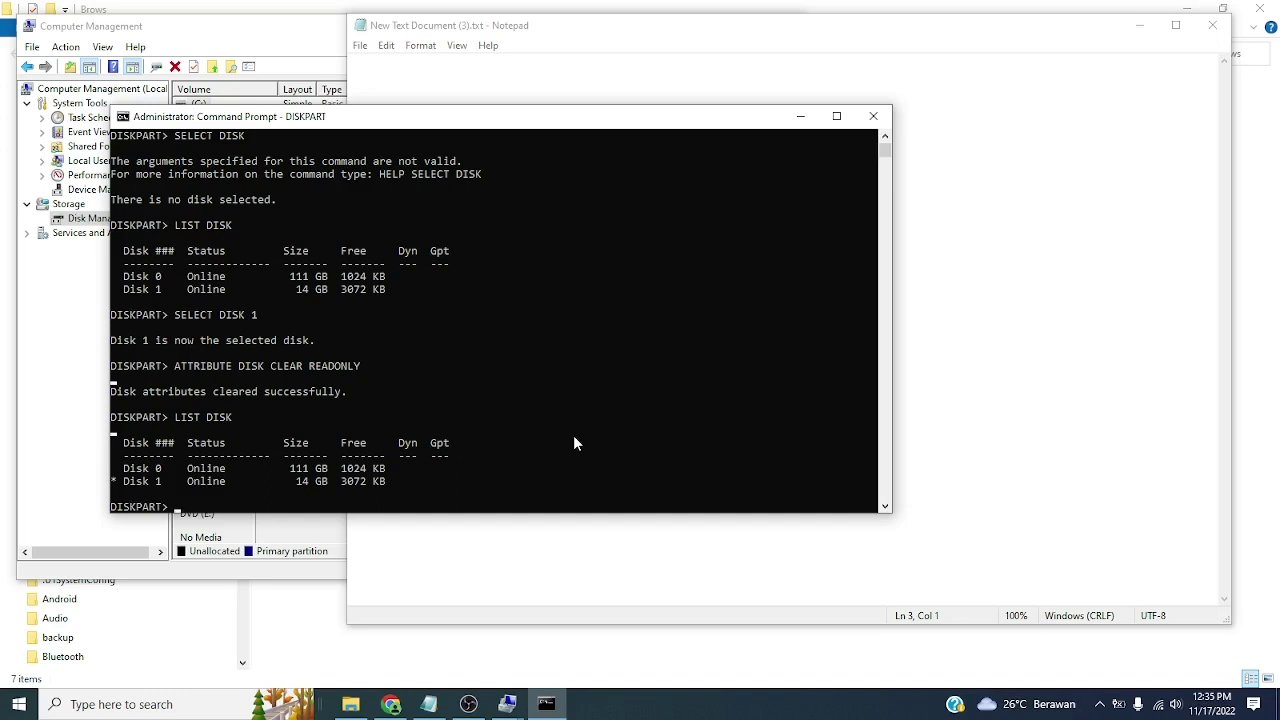
pyautogui.write('SELECT DIS')
pyautogui.write('K 1')
pyautogui.press('Return')
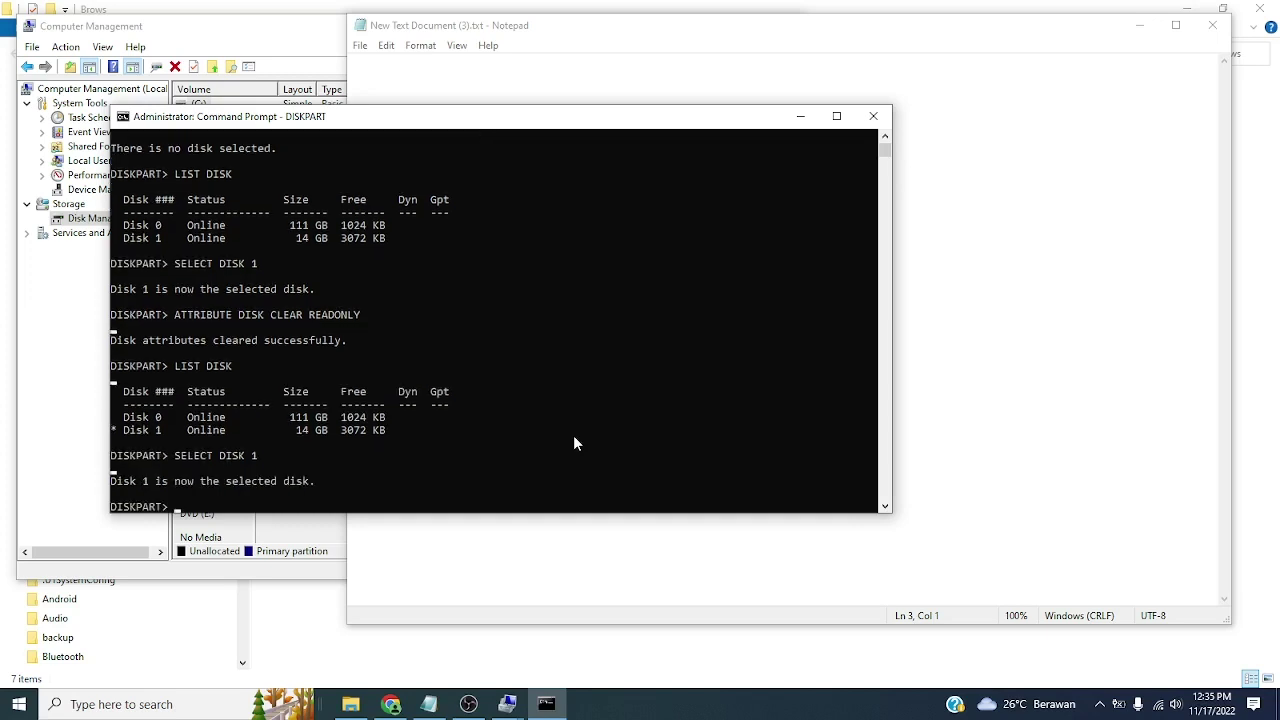
# Run the CLEAN command in DiskPart on the selected Disk 1
pyautogui.write('CLEAN')
pyautogui.press('Return')
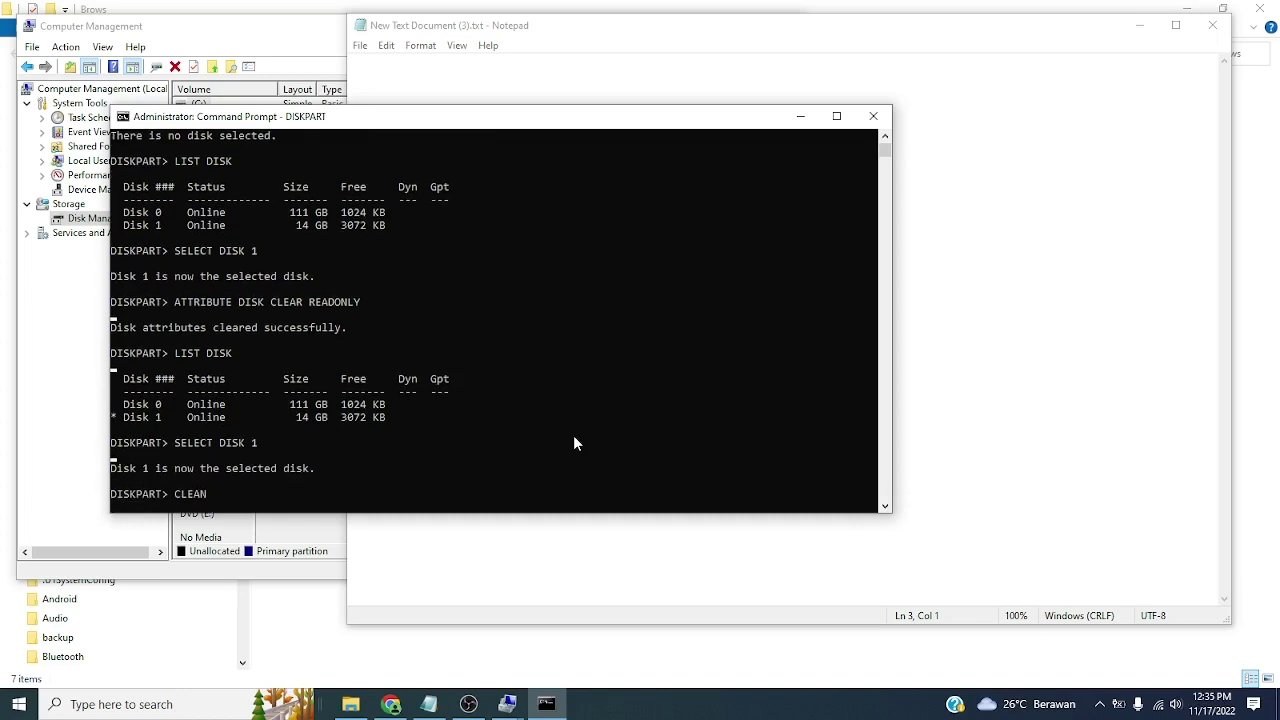
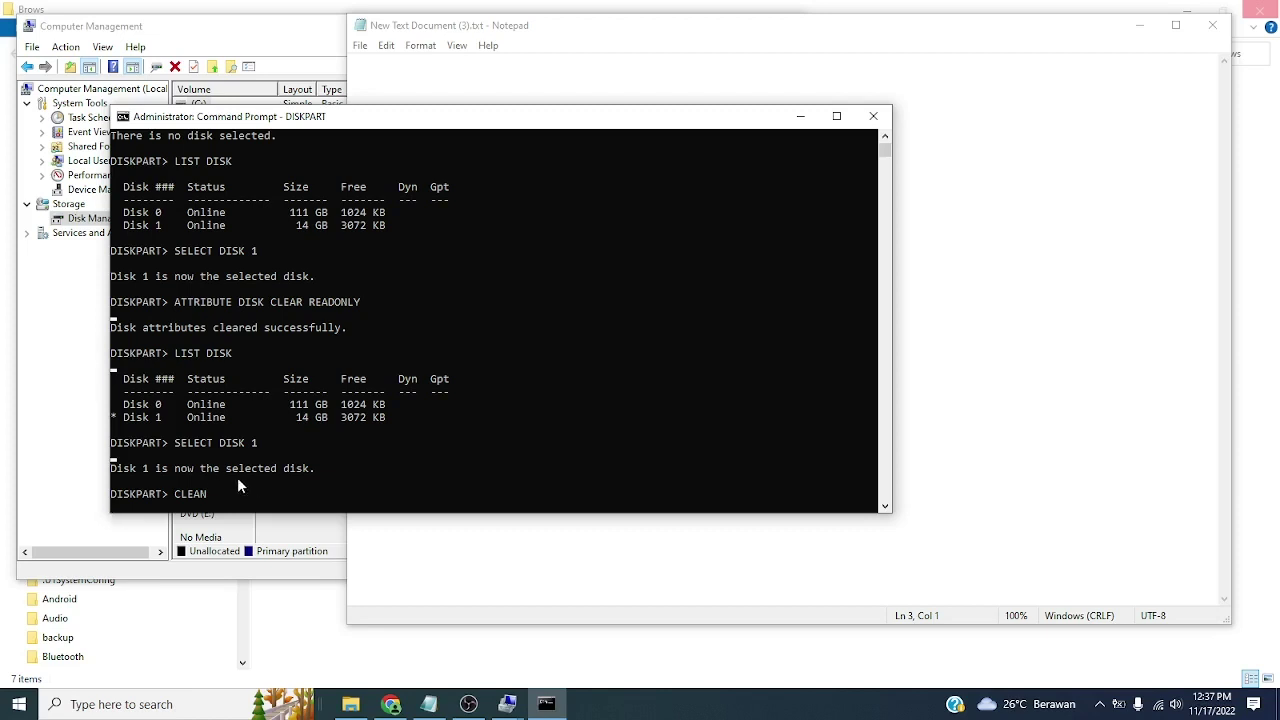
pyautogui.click(885, 507)
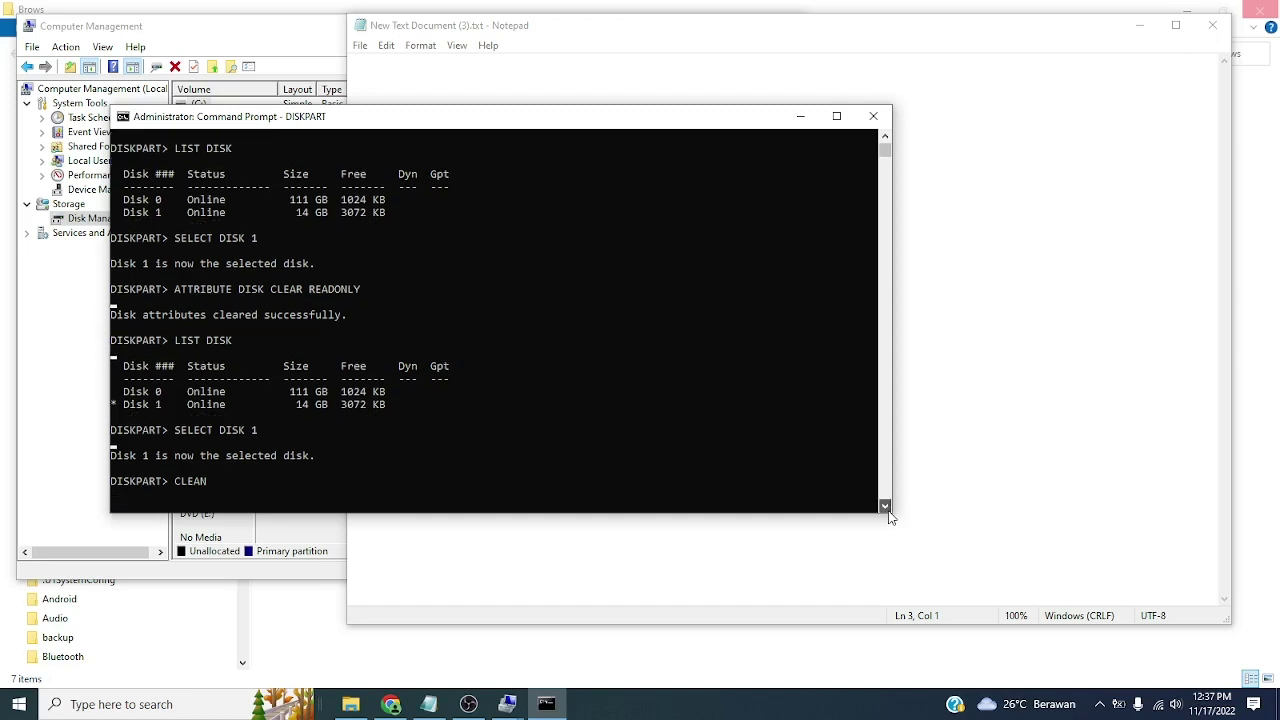
pyautogui.click(886, 508)
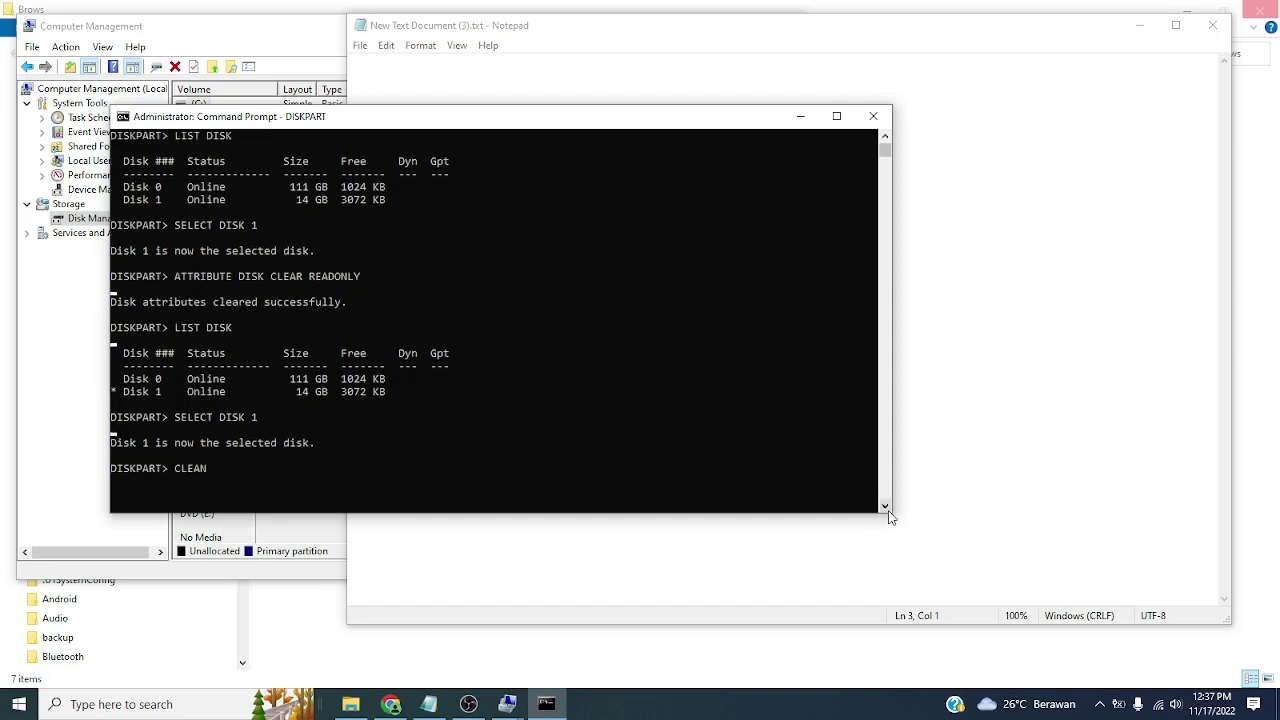
pyautogui.click(886, 508)
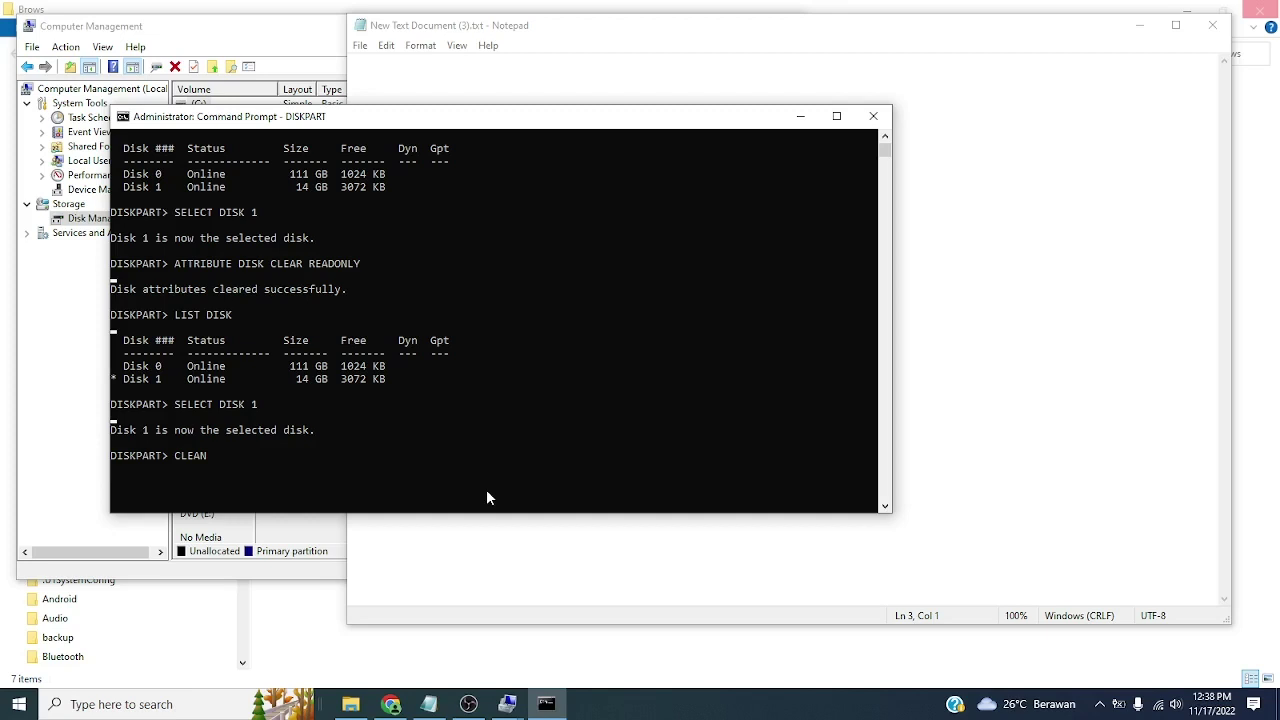
pyautogui.press('Return')
pyautogui.press('Return')
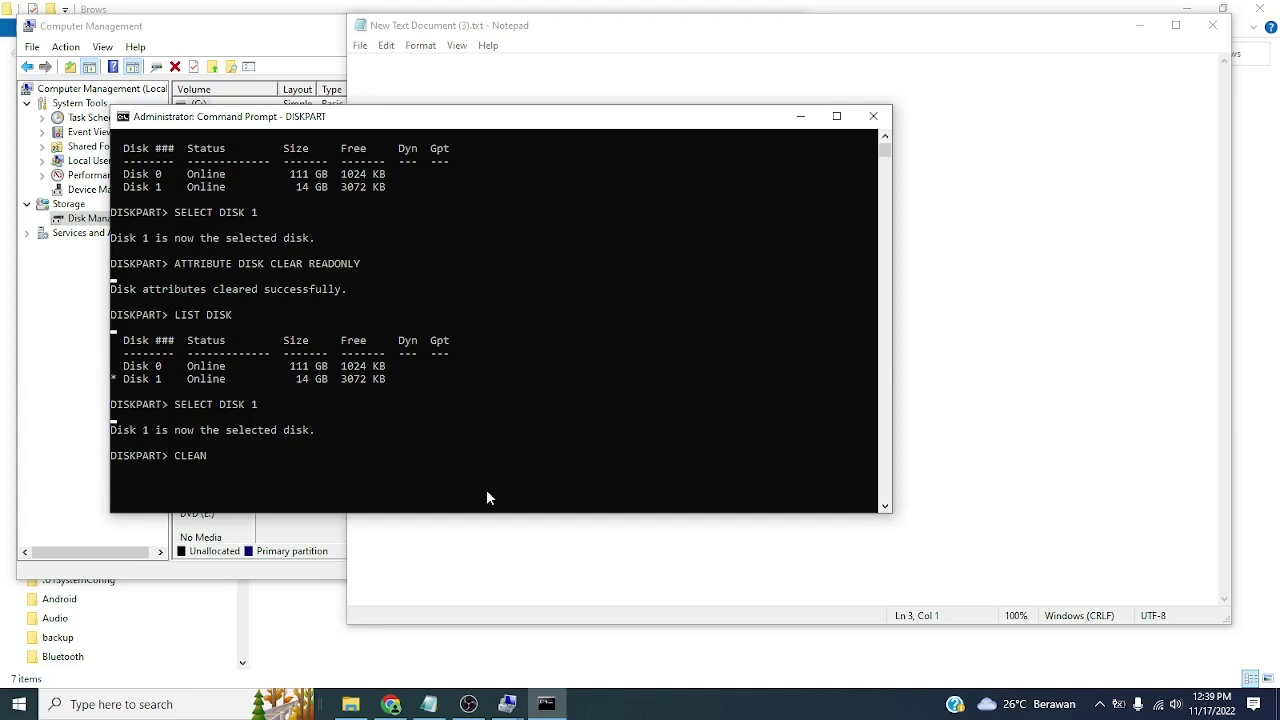
pyautogui.press('Return')
pyautogui.press('Return')
# Switch to File Explorer to view the drives under This PC, and return to the DiskPart window
pyautogui.click(274, 12)
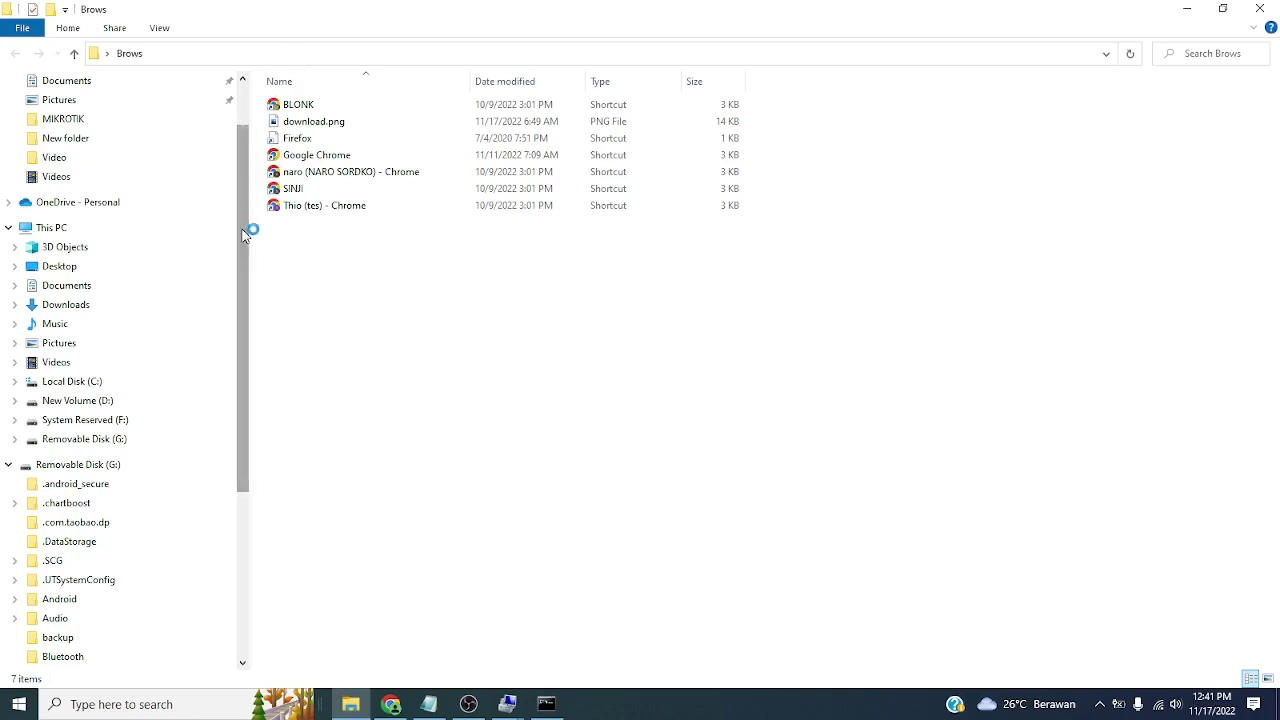
pyautogui.click(68, 232)
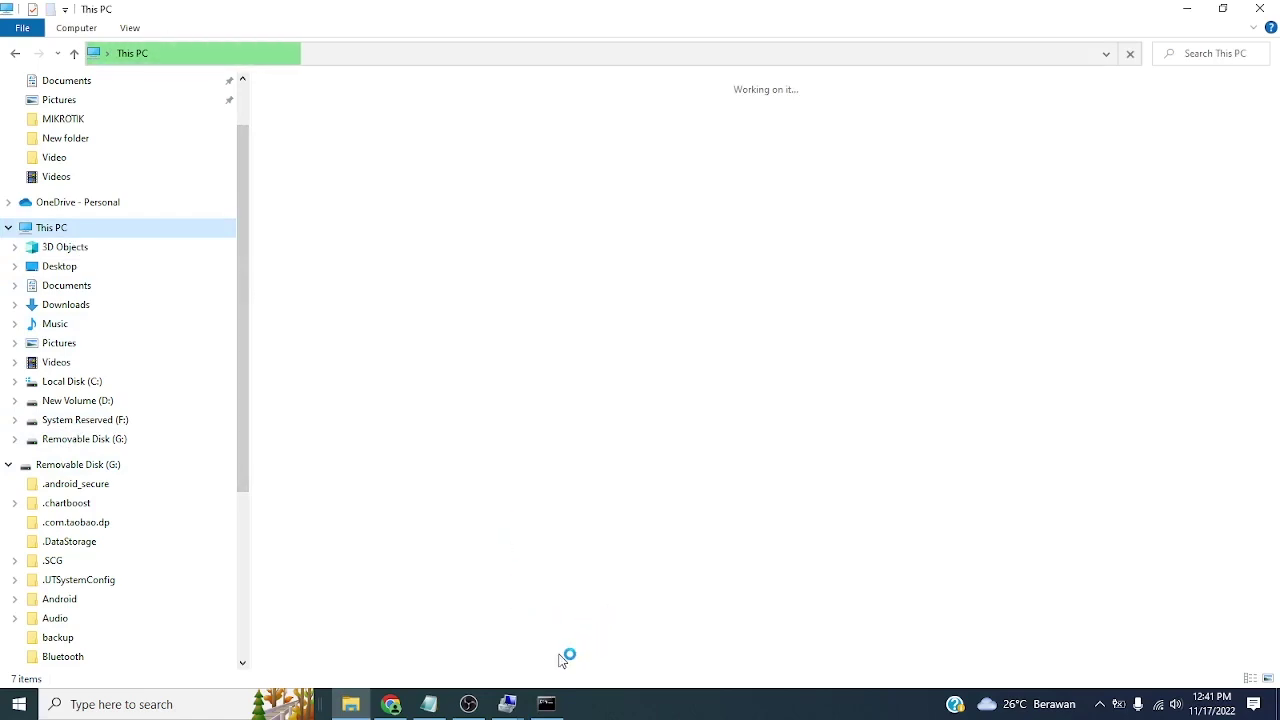
pyautogui.click(543, 706)
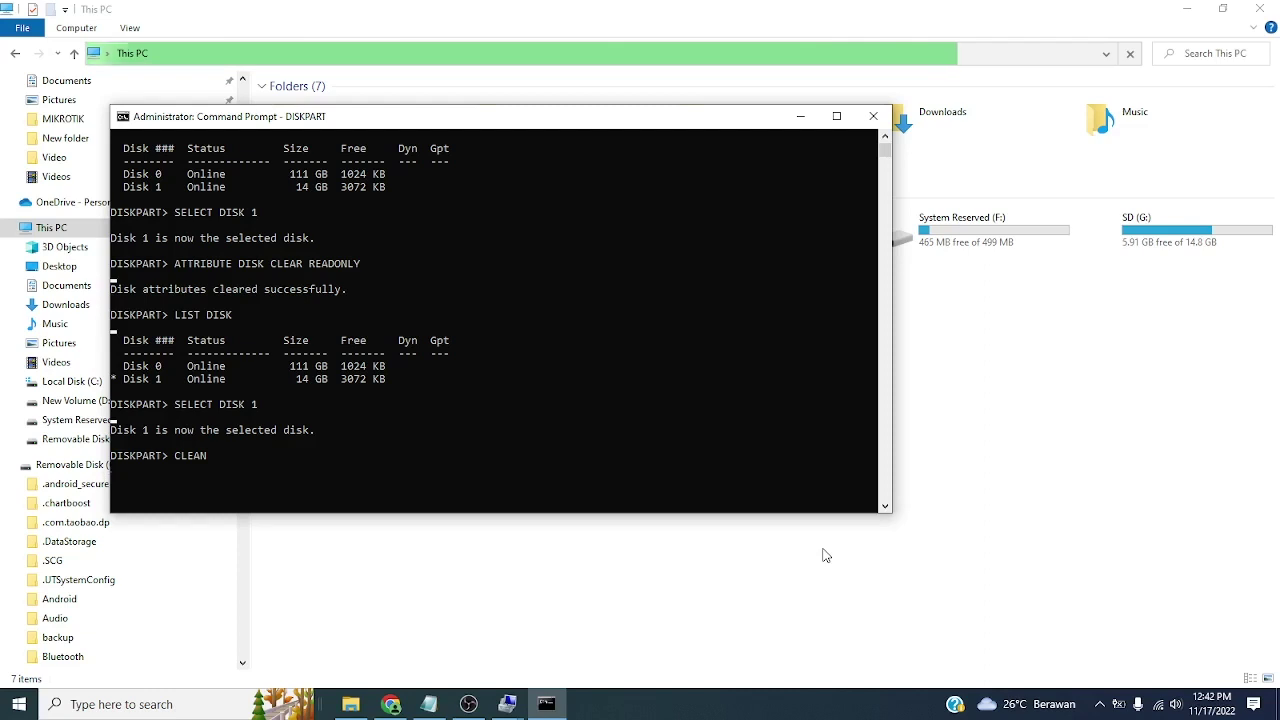
pyautogui.press('Return')
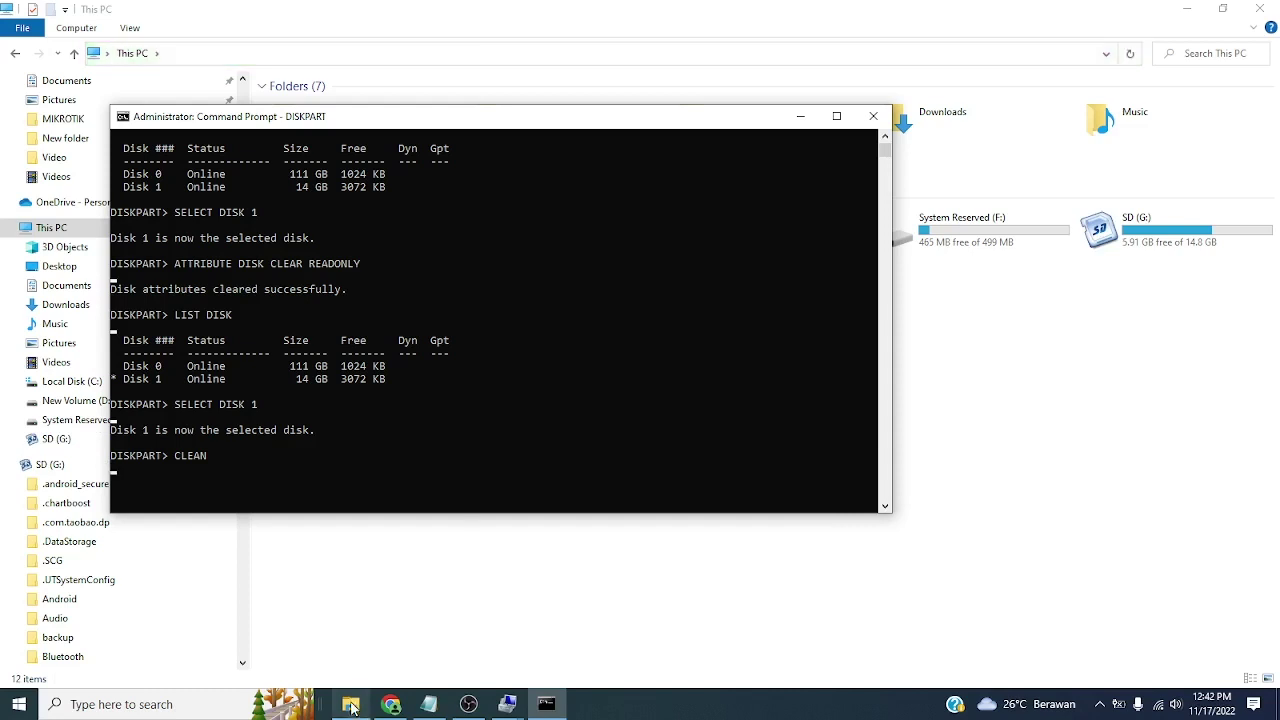
# Switch back to File Explorer and show the contents of the Desktop folder
pyautogui.moveTo(352, 712)
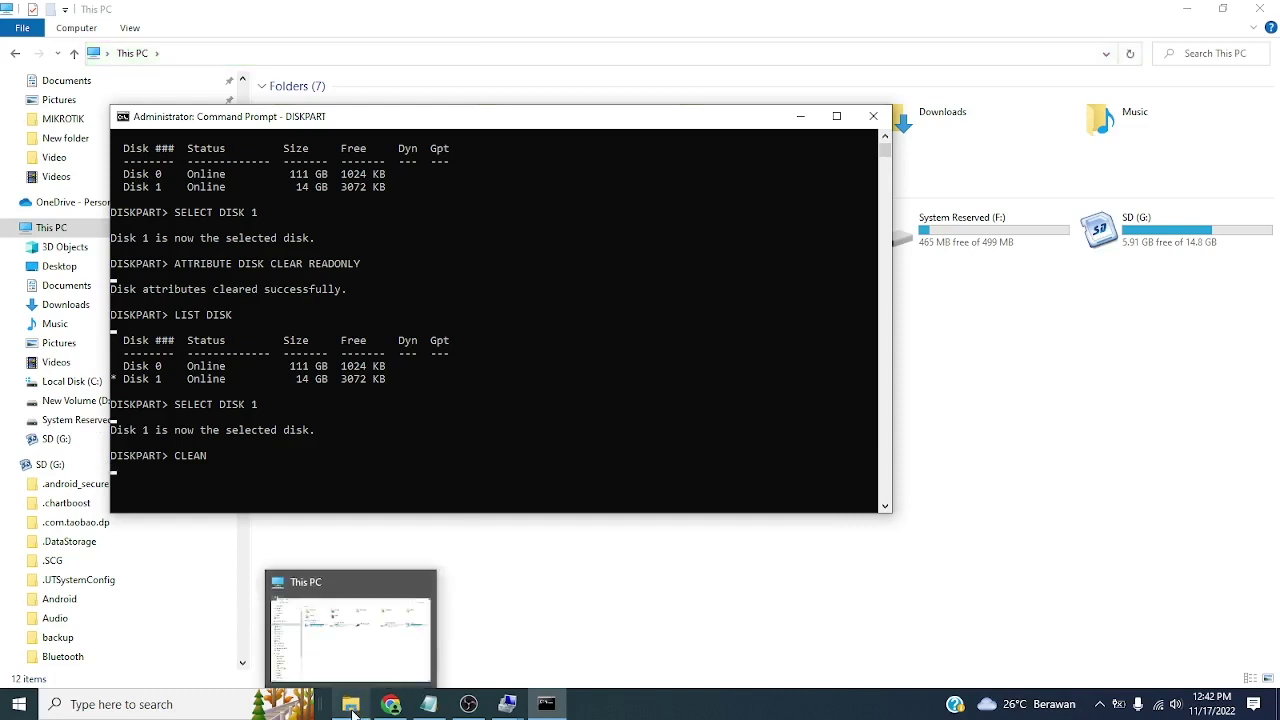
pyautogui.click(352, 708)
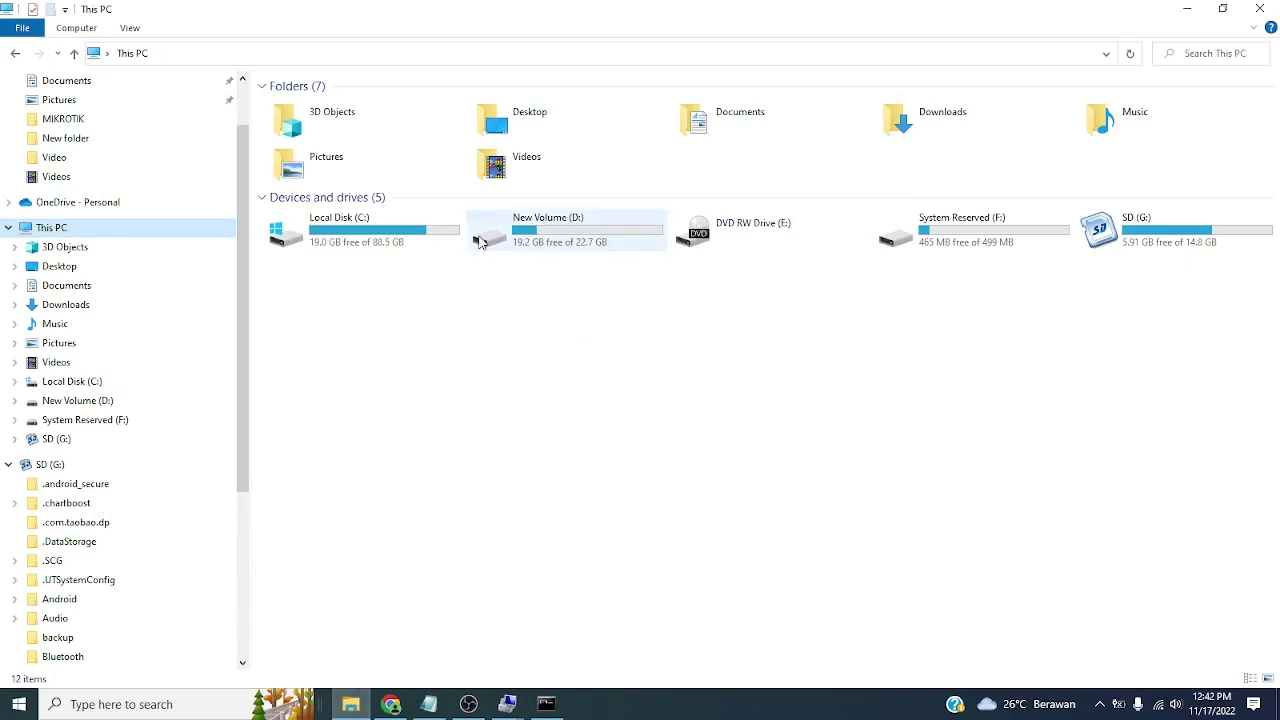
pyautogui.scroll(2, 150, 205)
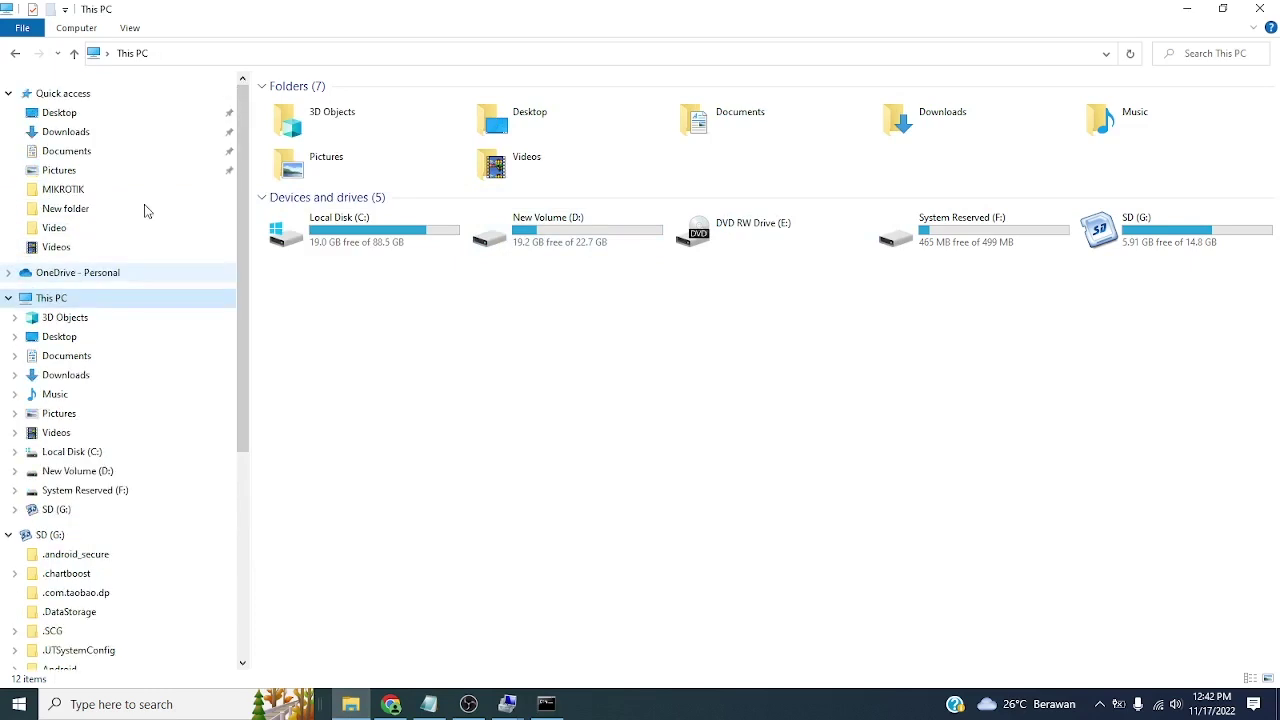
pyautogui.click(83, 114)
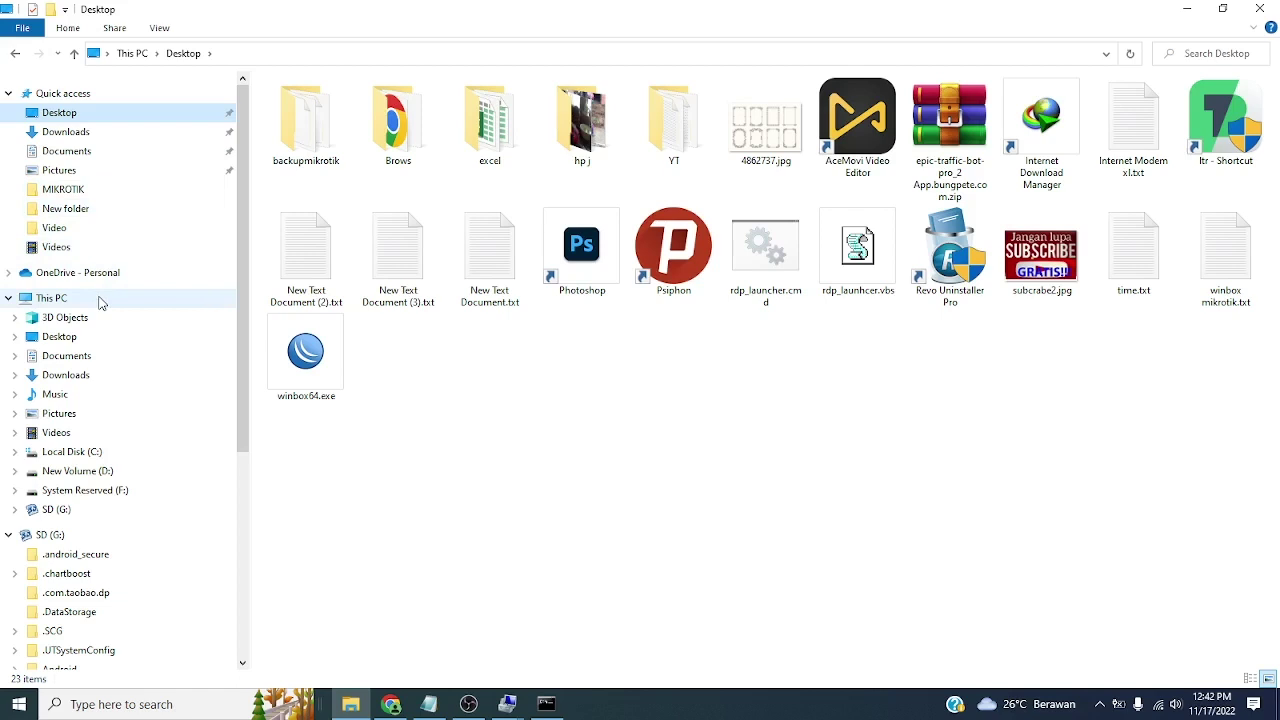
# Open the Brows folder on the Desktop, launch Chrome with the BLONK shortcut, and go to YouTube
pyautogui.click(387, 132)
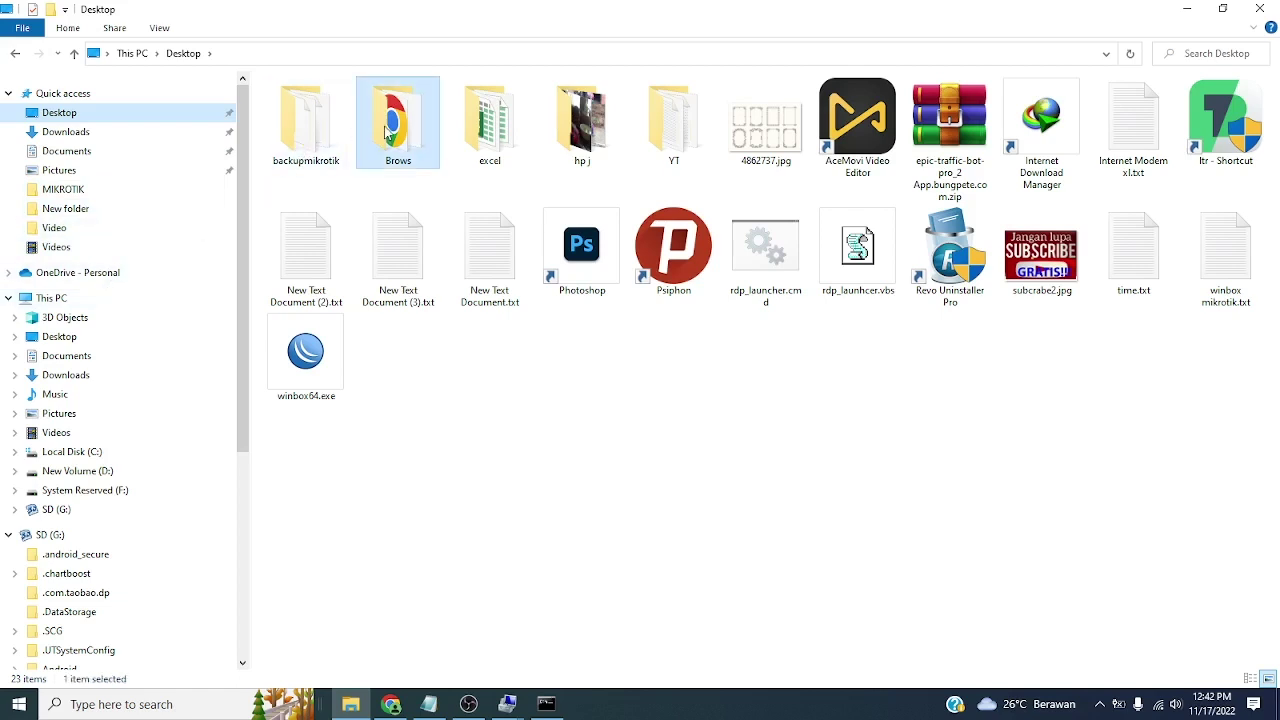
pyautogui.doubleClick(387, 132)
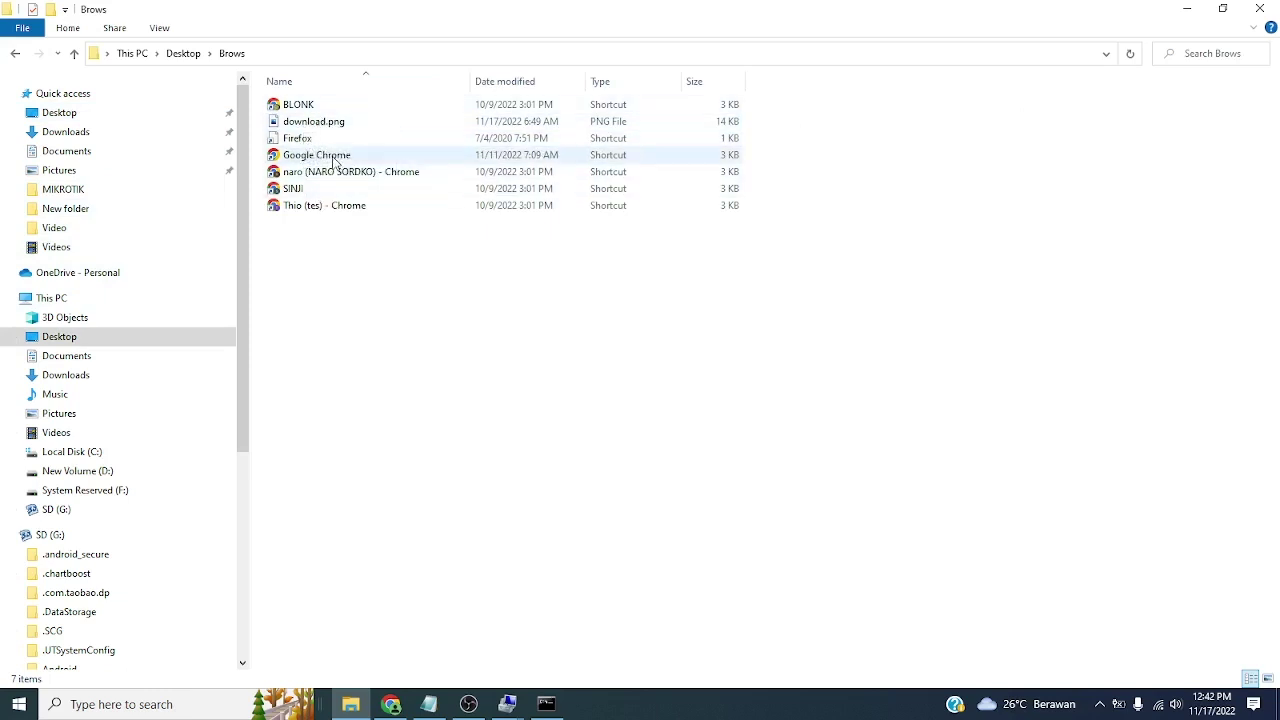
pyautogui.click(318, 113)
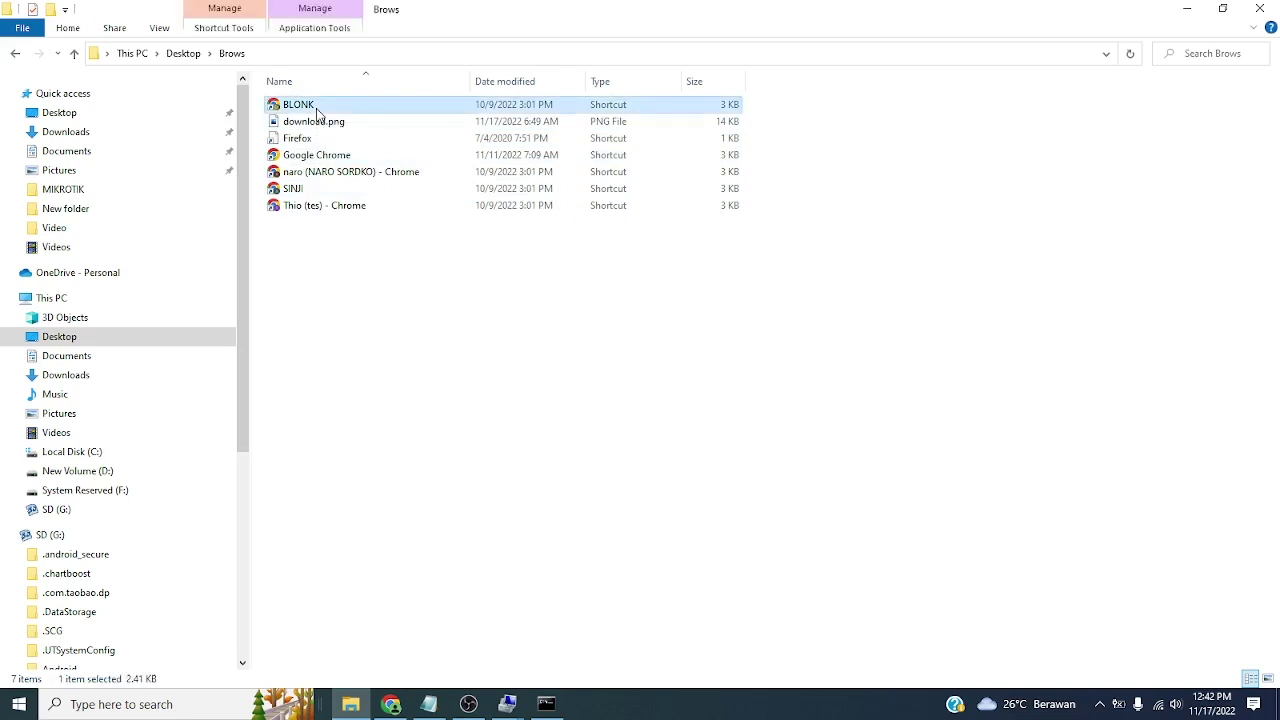
pyautogui.doubleClick(318, 113)
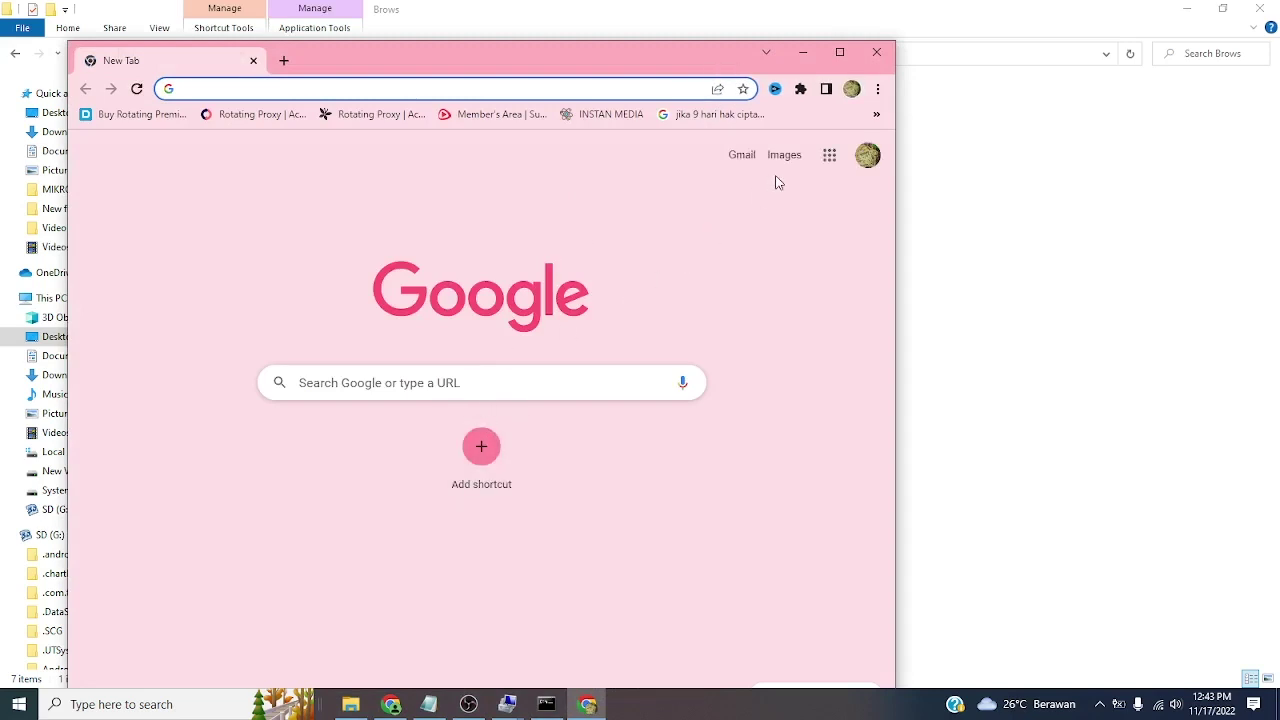
pyautogui.click(829, 155)
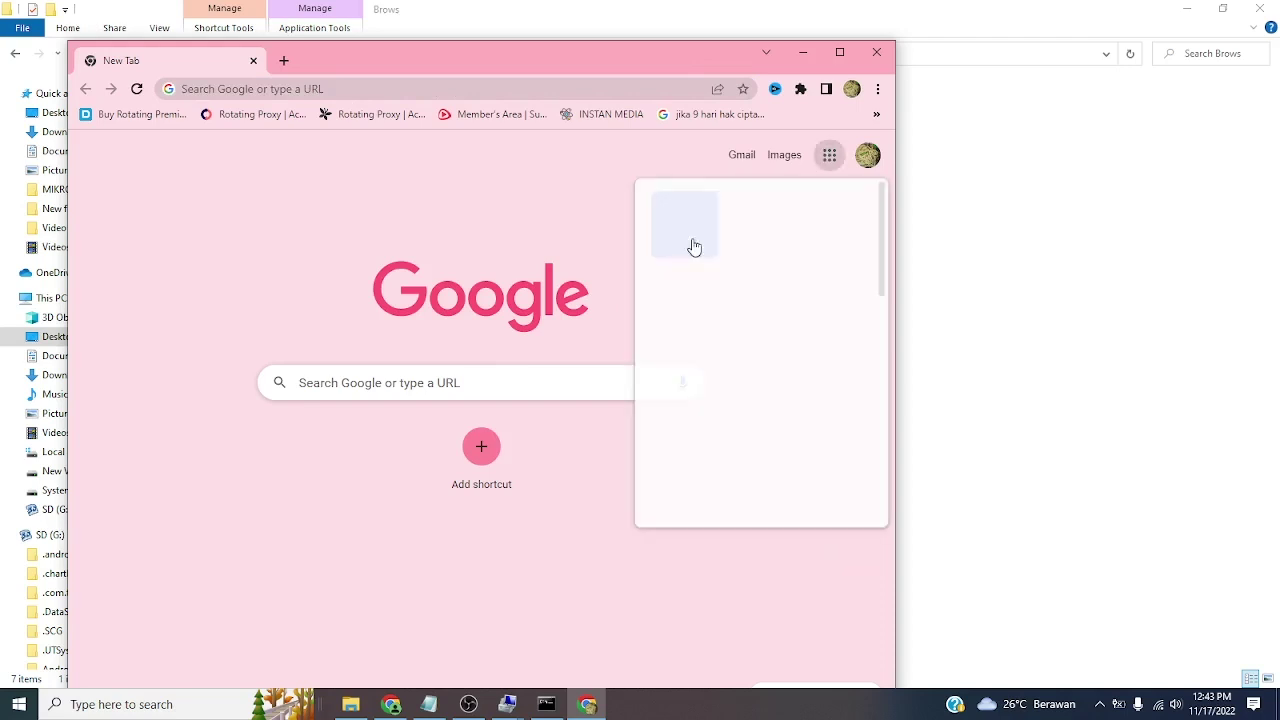
pyautogui.click(760, 305)
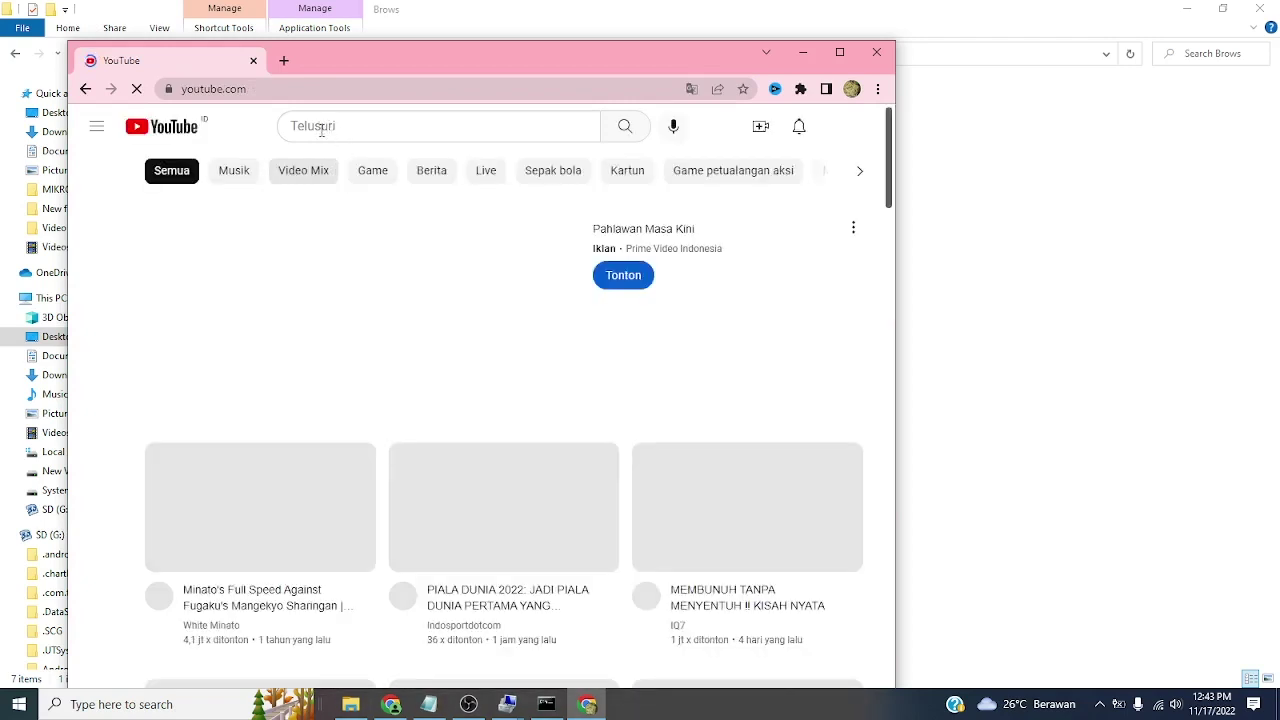
# Search YouTube for "format sd card by cmd" and open the video "How to Format SD Card/USB/Harddisk via CMD"
pyautogui.click(321, 127)
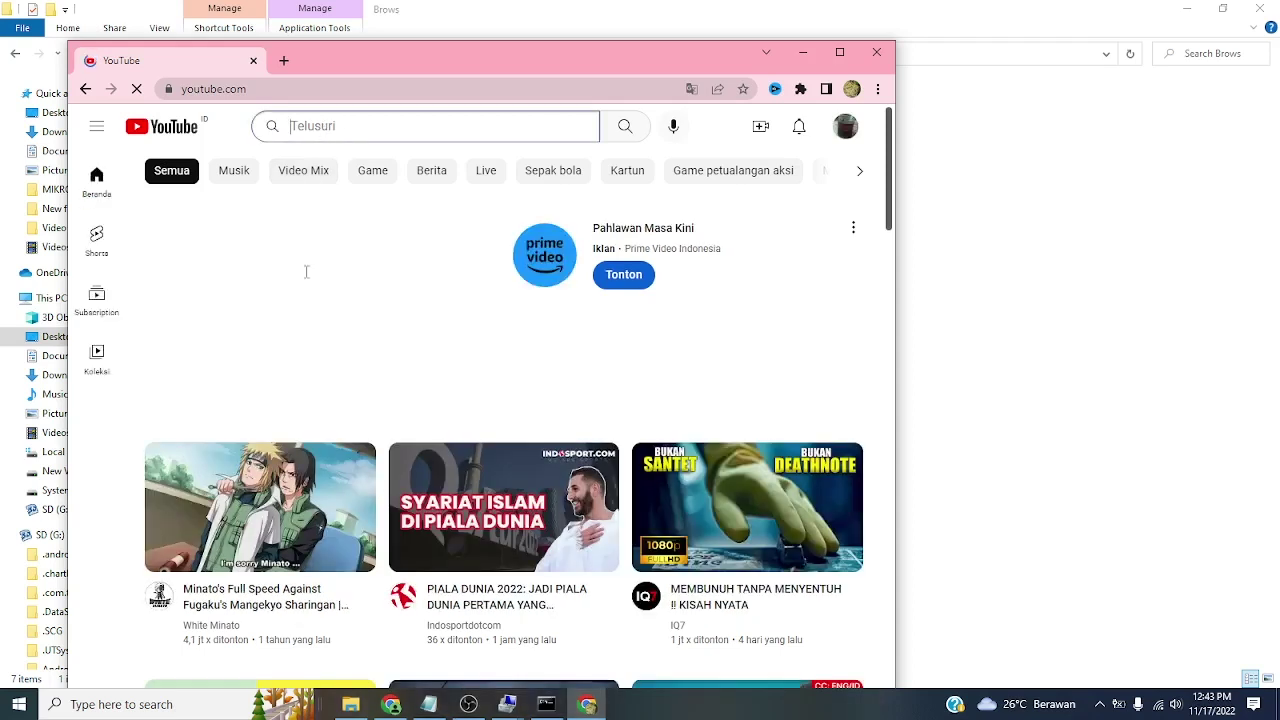
pyautogui.write('FORMA')
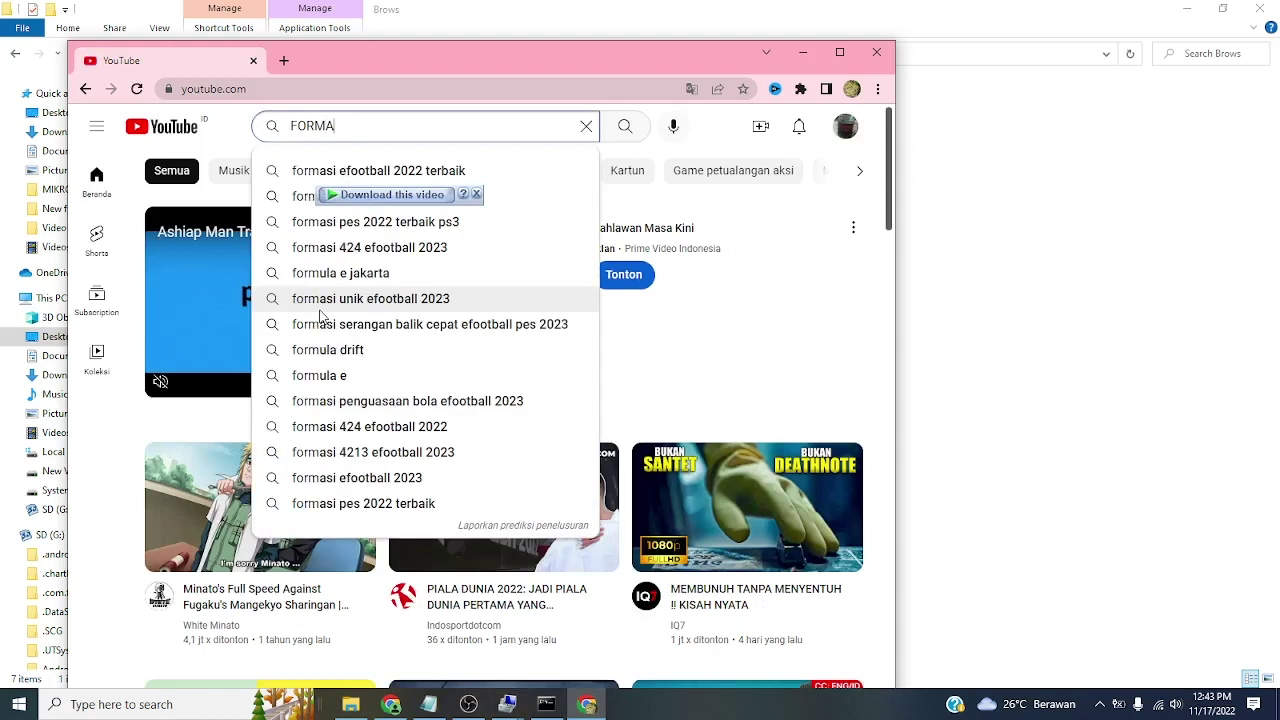
pyautogui.write('T ')
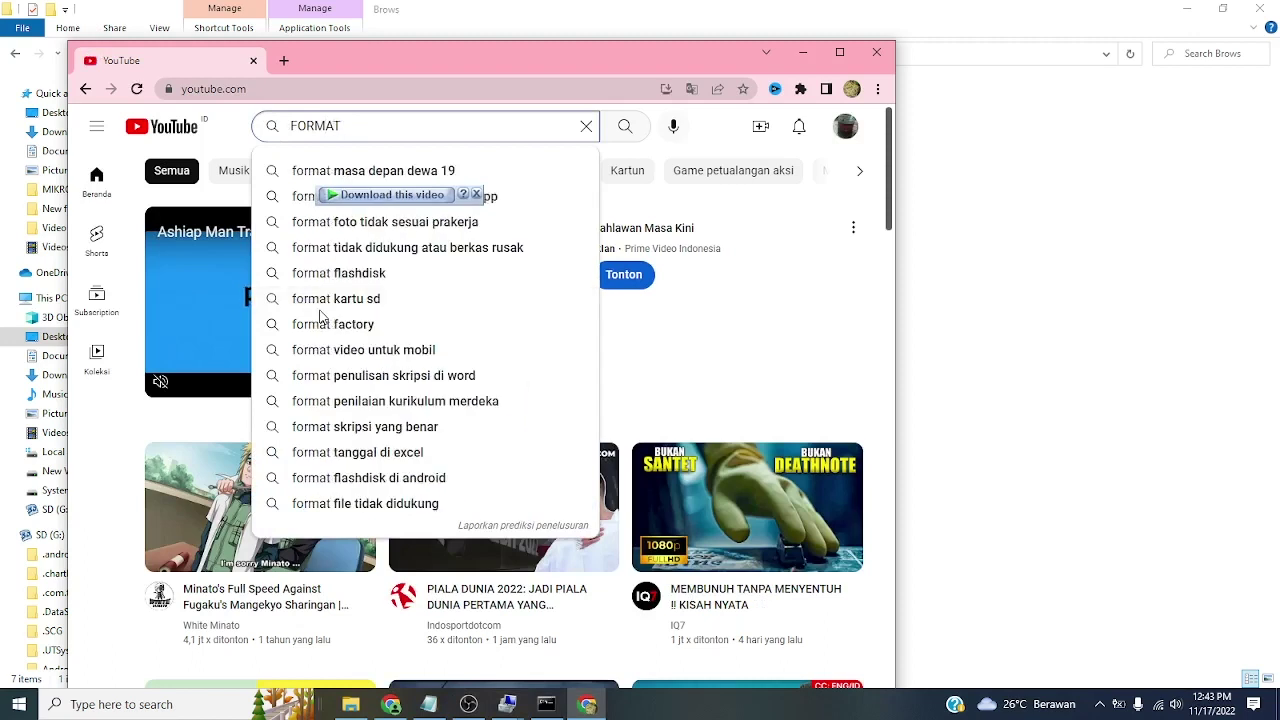
pyautogui.write('SC')
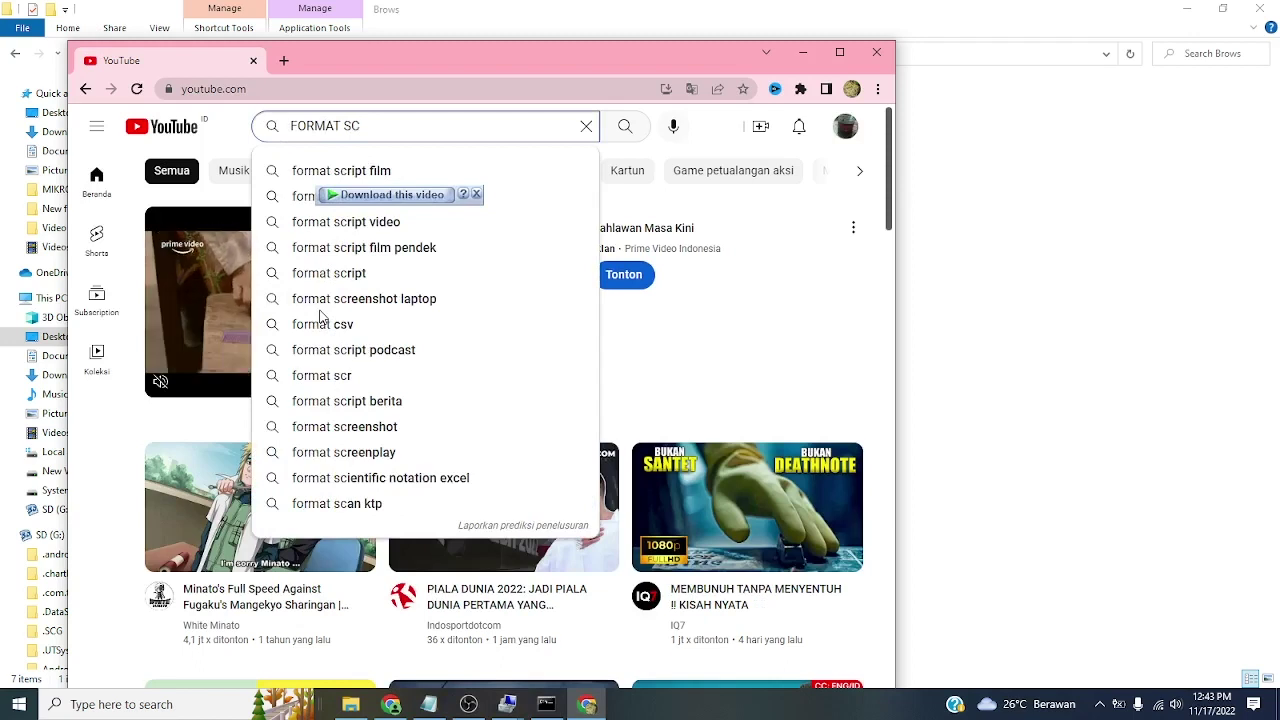
pyautogui.press('BackSpace')
pyautogui.write('D')
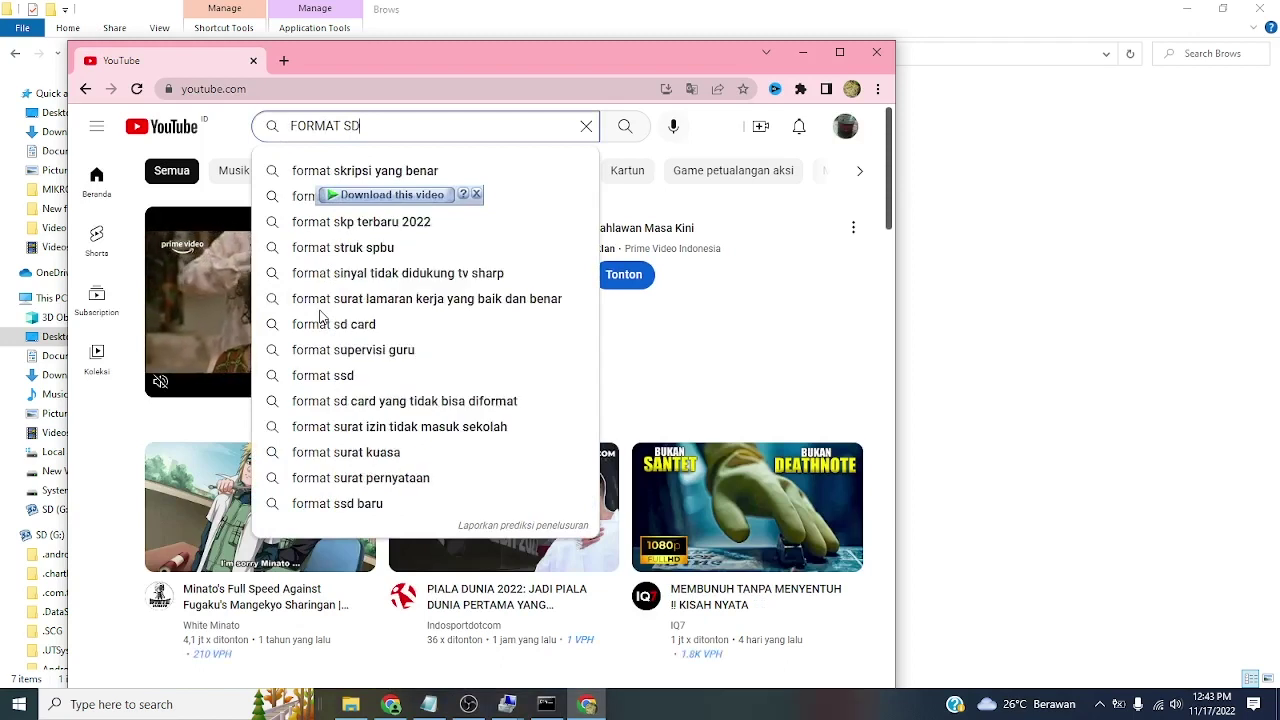
pyautogui.write(' CARD BY')
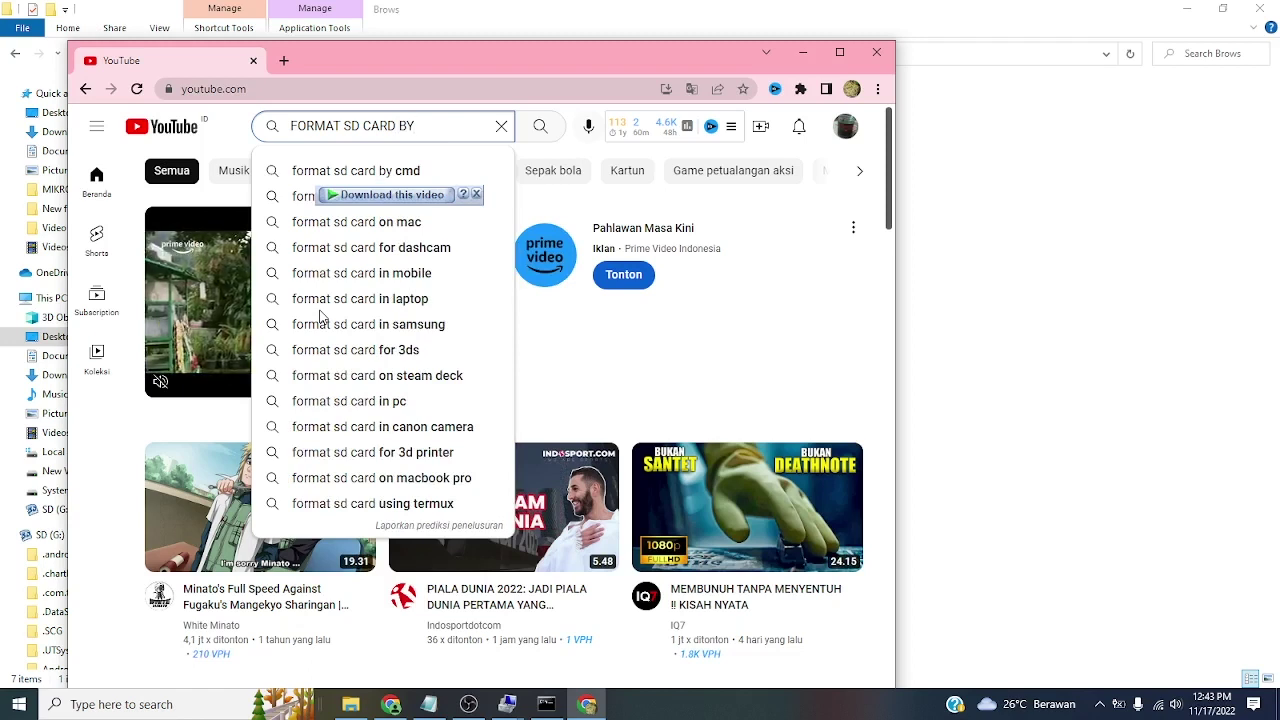
pyautogui.click(337, 170)
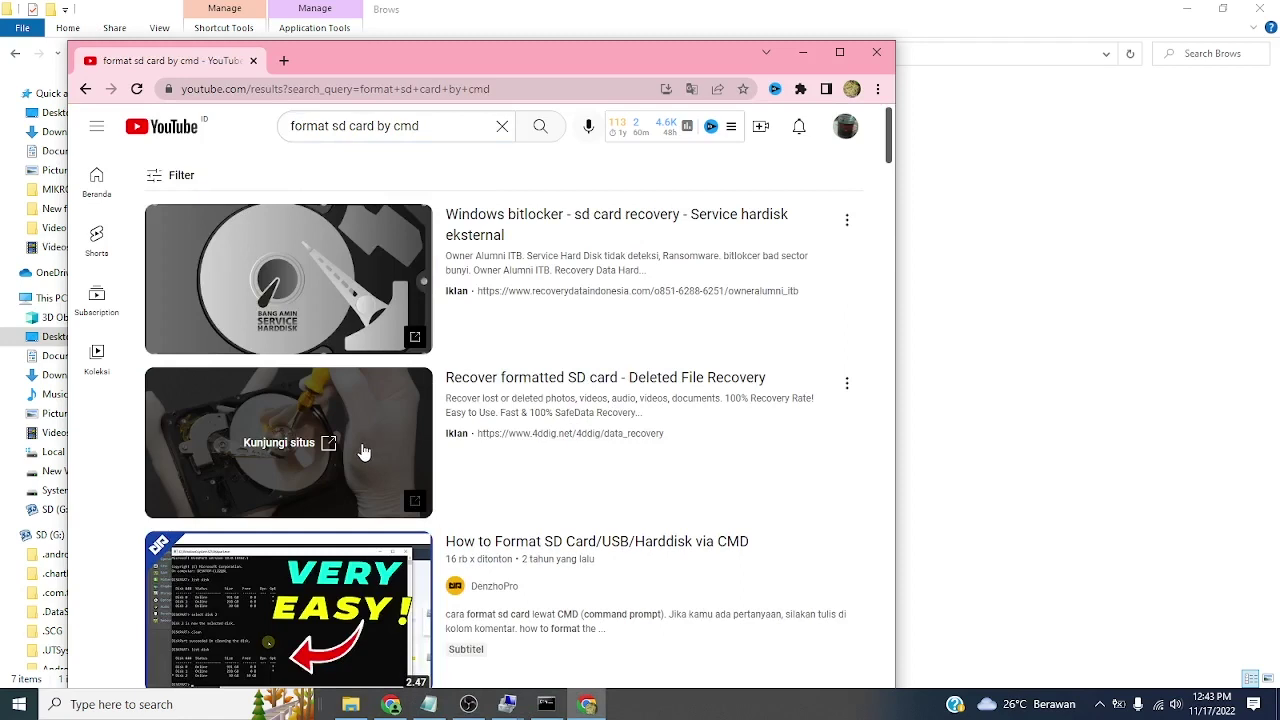
pyautogui.scroll(-2, 364, 452)
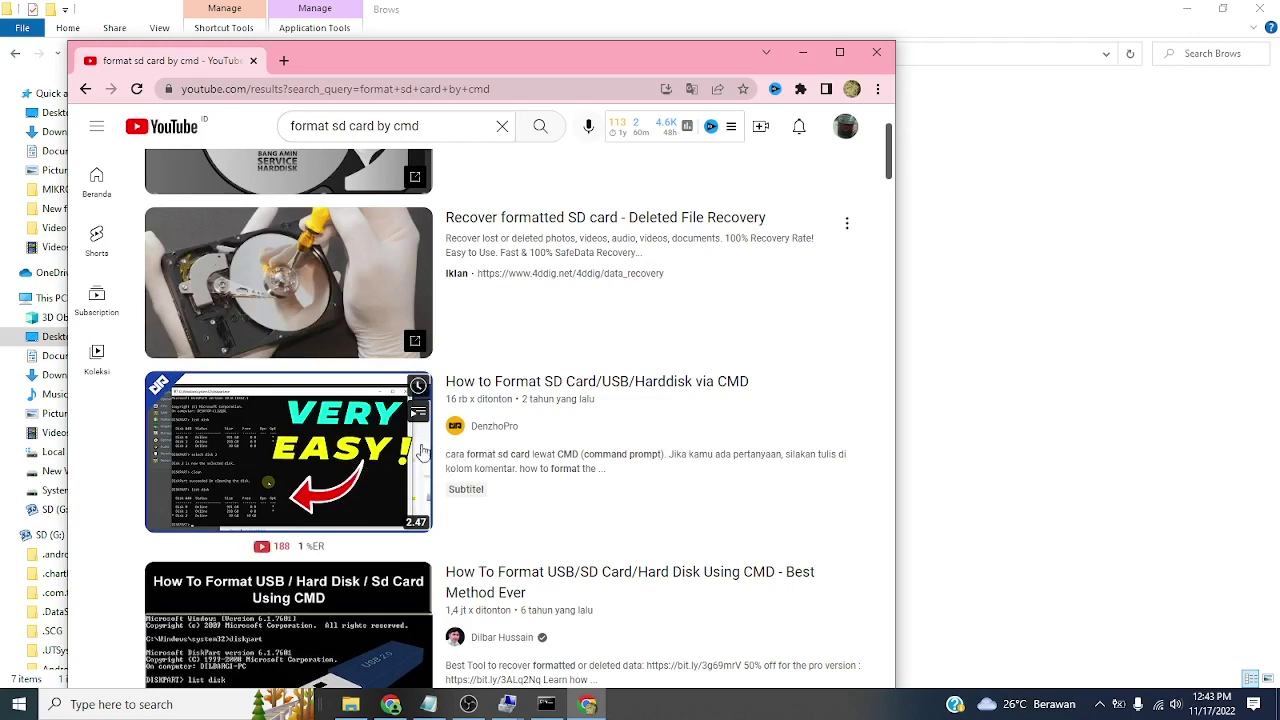
pyautogui.click(358, 455)
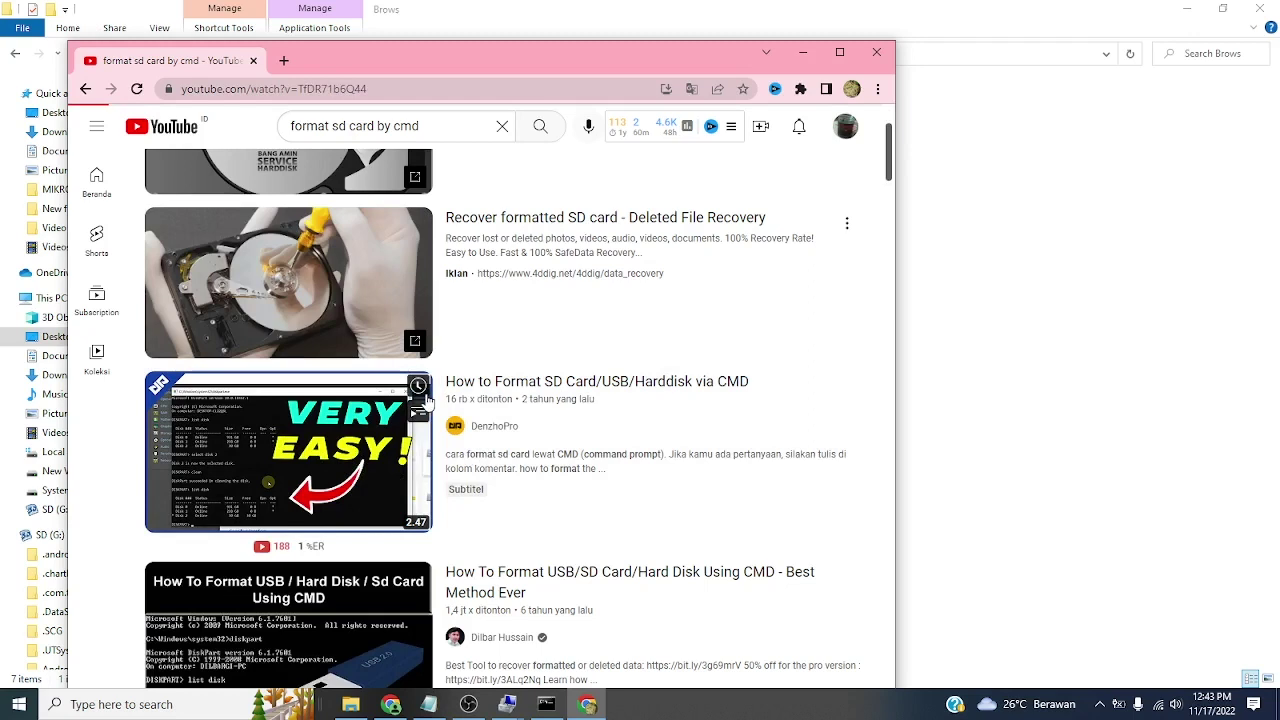